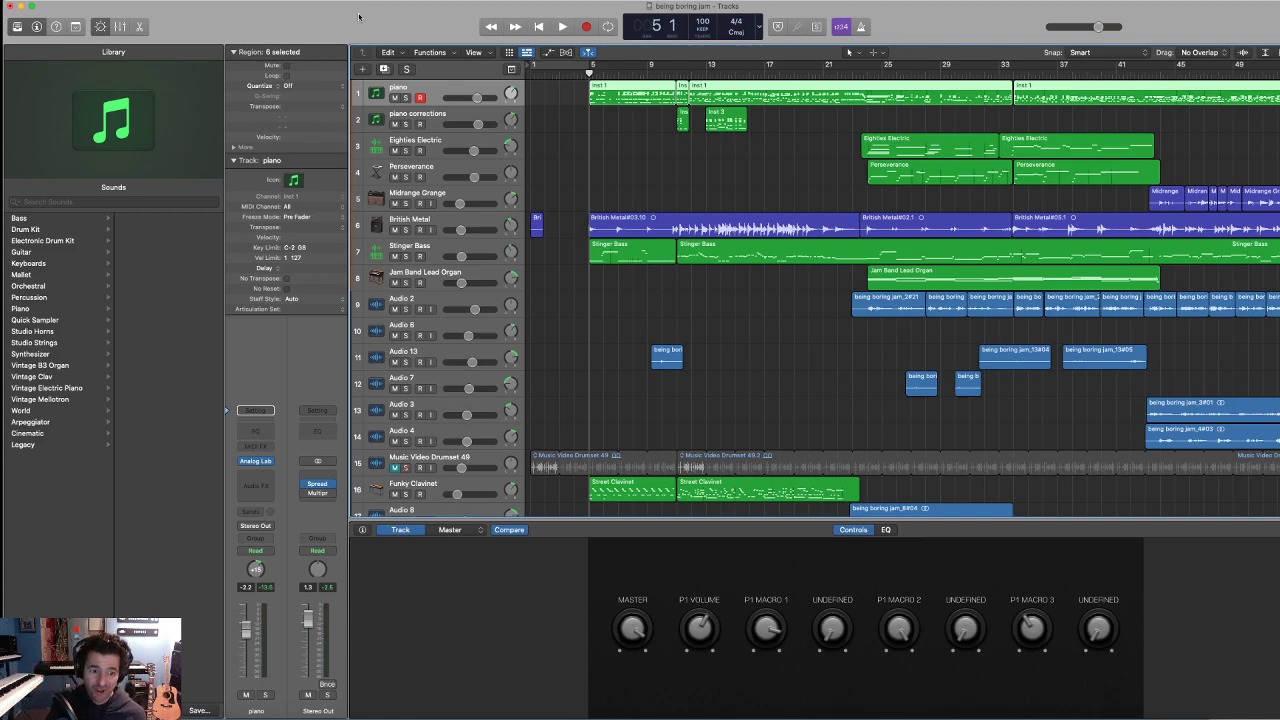
- Solo the piano track and listen to it from bar 5 to about bar 15
left_click(406, 97)
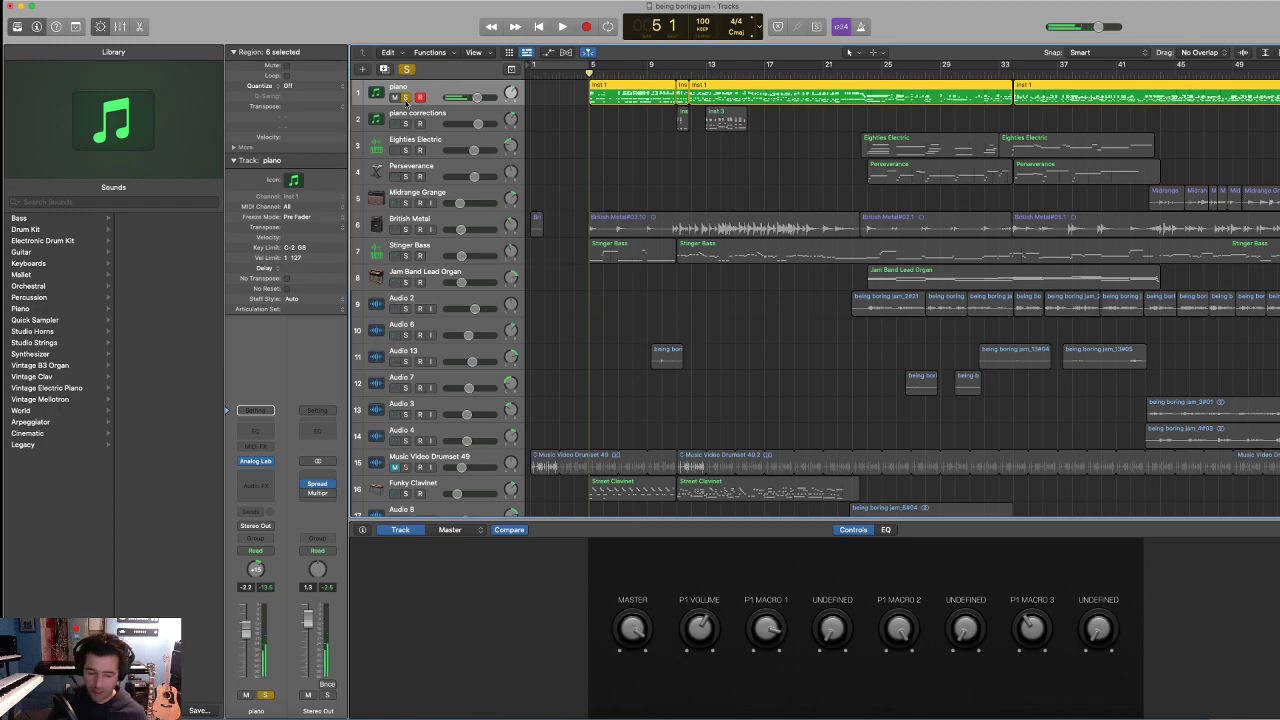
key("space")
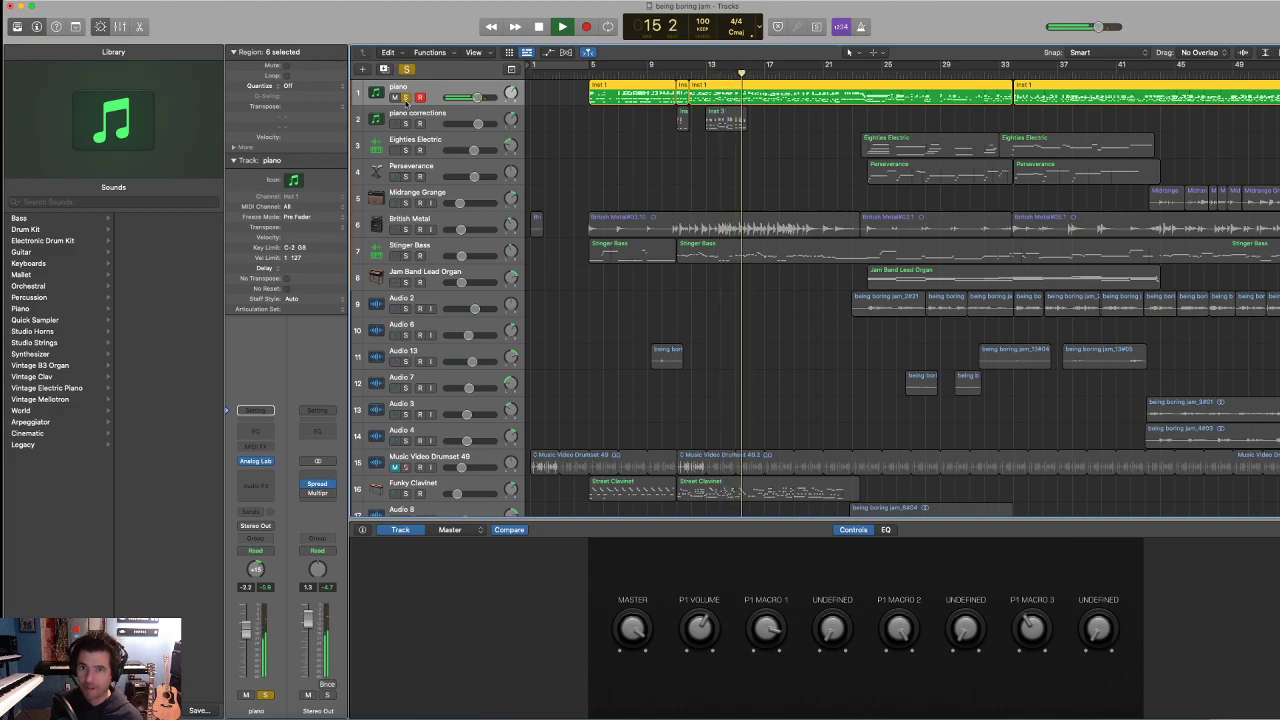
key("space")
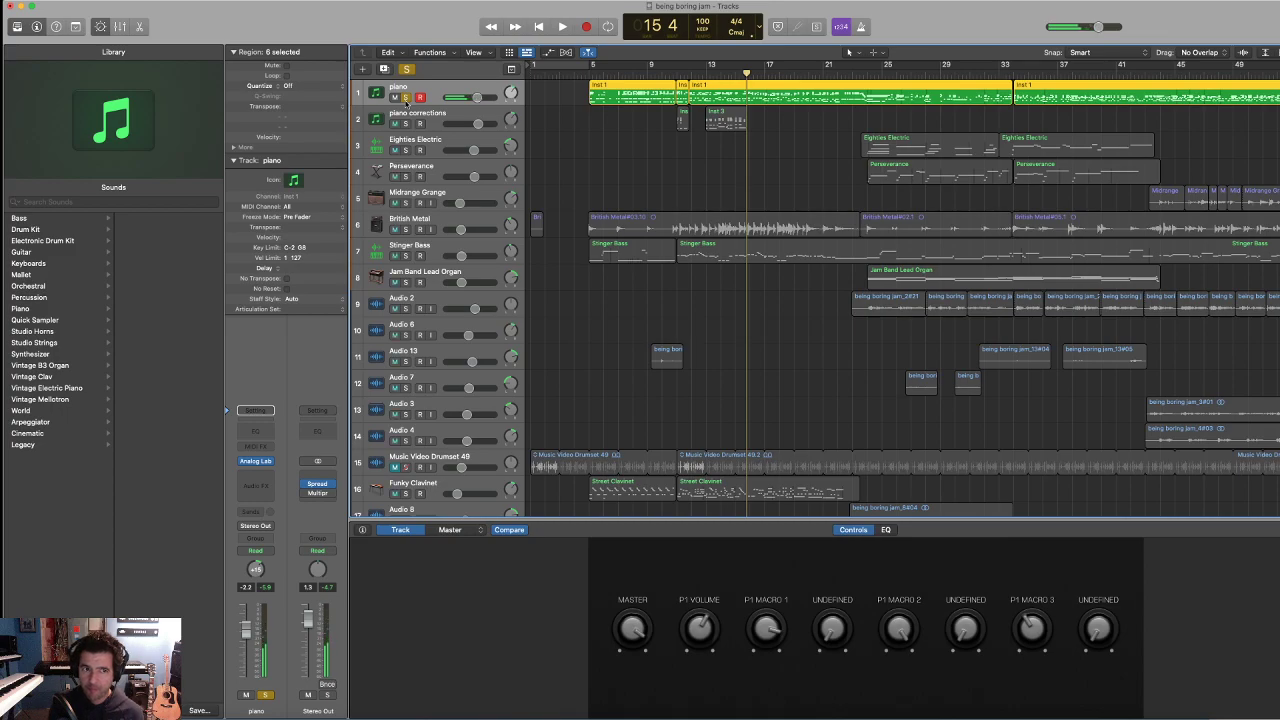
- Solo the piano corrections track as well and move the playhead back to bar 10, just before the first correction region
left_click(405, 123)
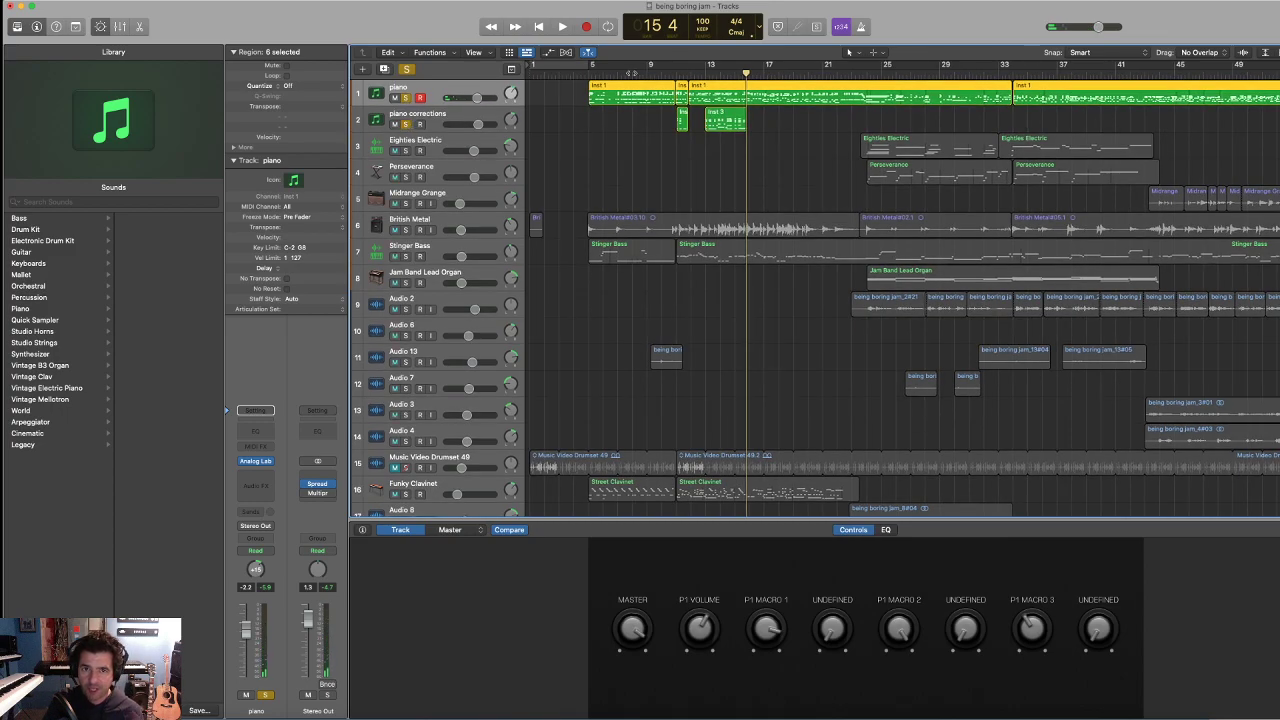
left_click(677, 75)
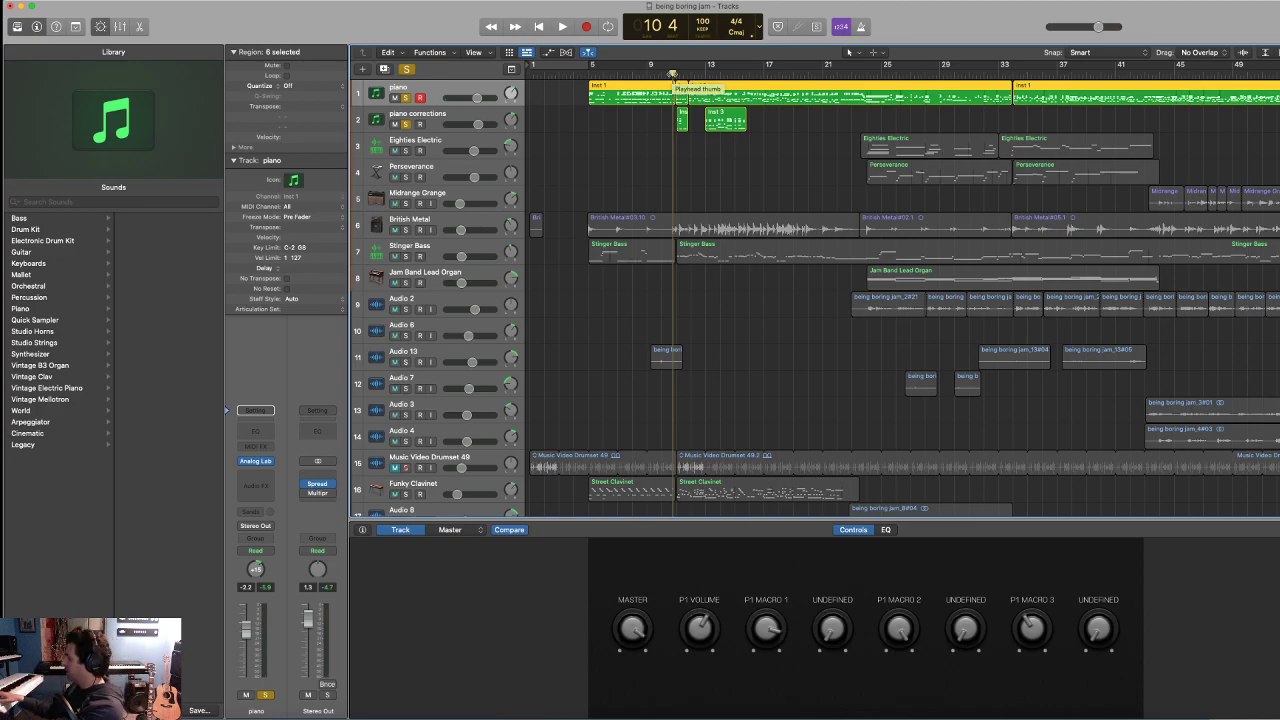
key("space")
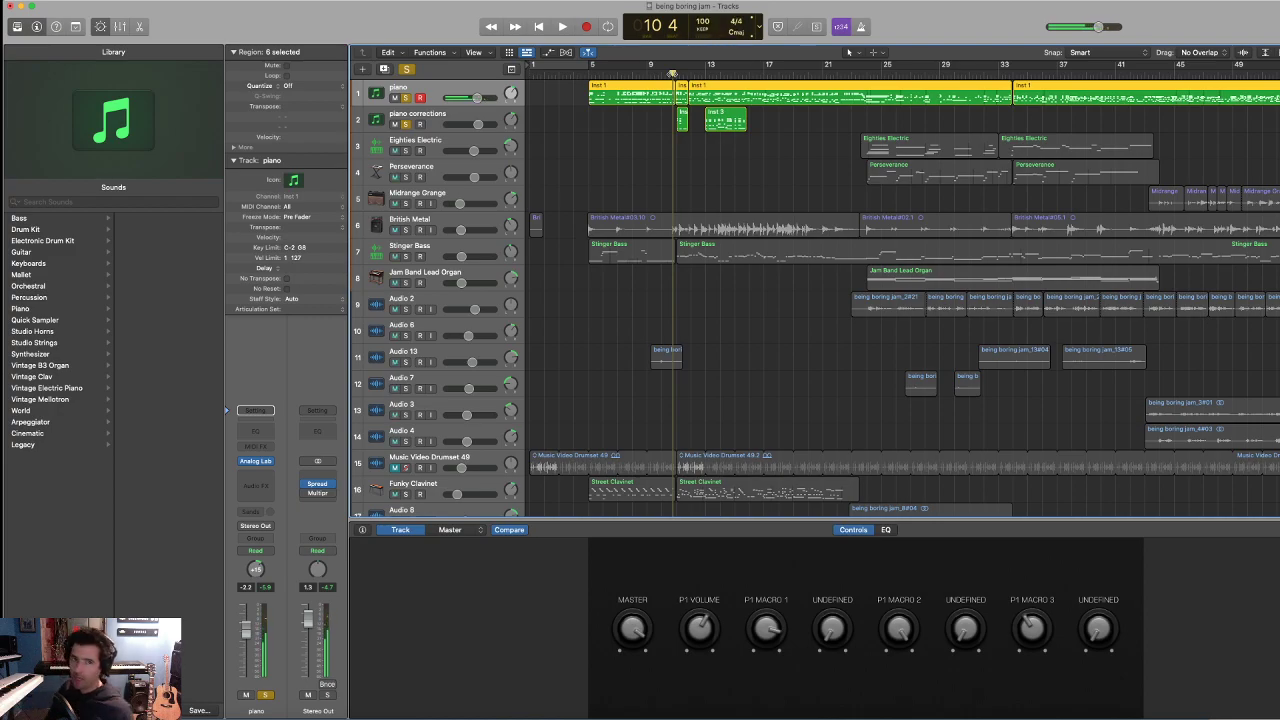
scroll(621, 77, "down", 1)
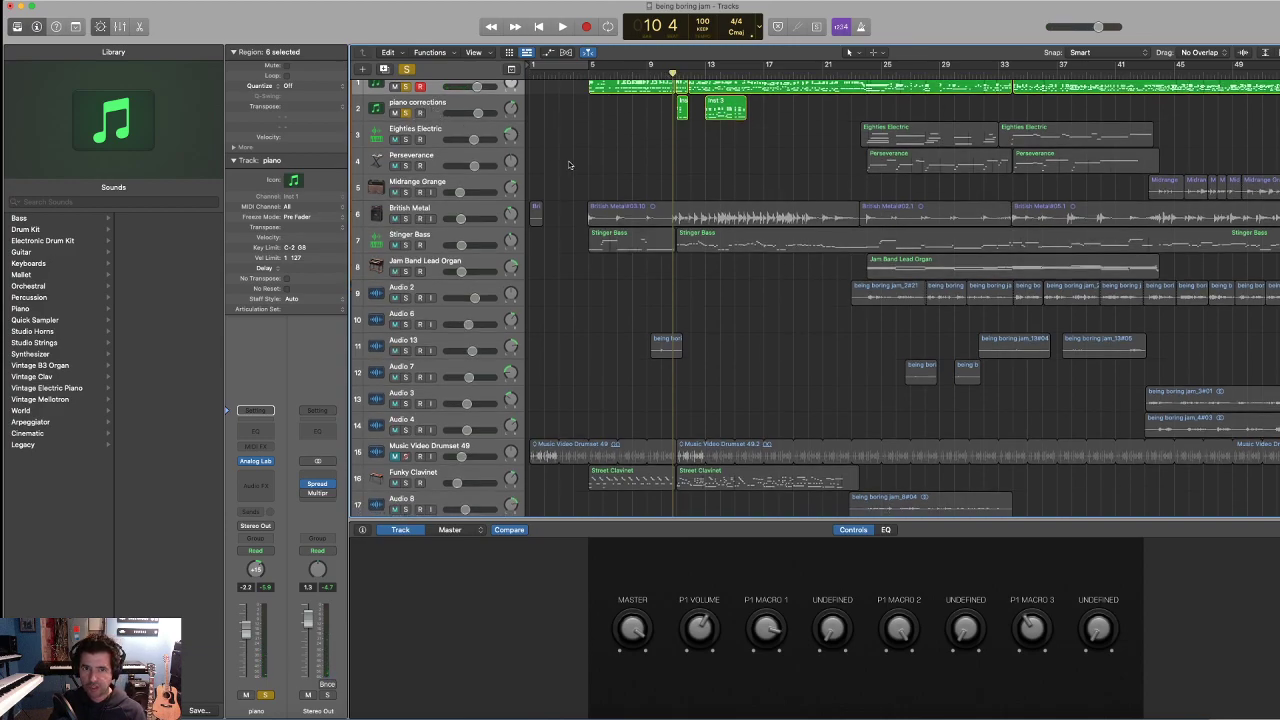
scroll(569, 165, "up", 1)
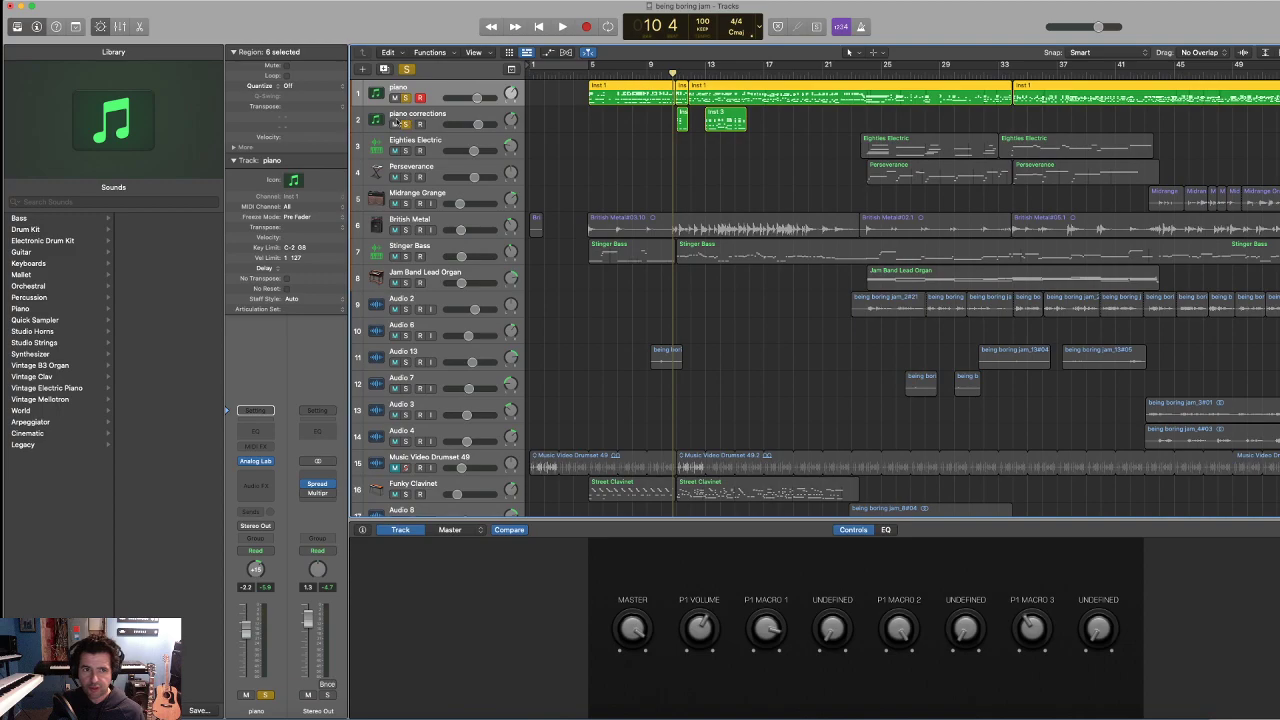
- Unsolo the piano track and listen to the piano corrections alone from bar 10 to bar 16
left_click(406, 98)
key("space")
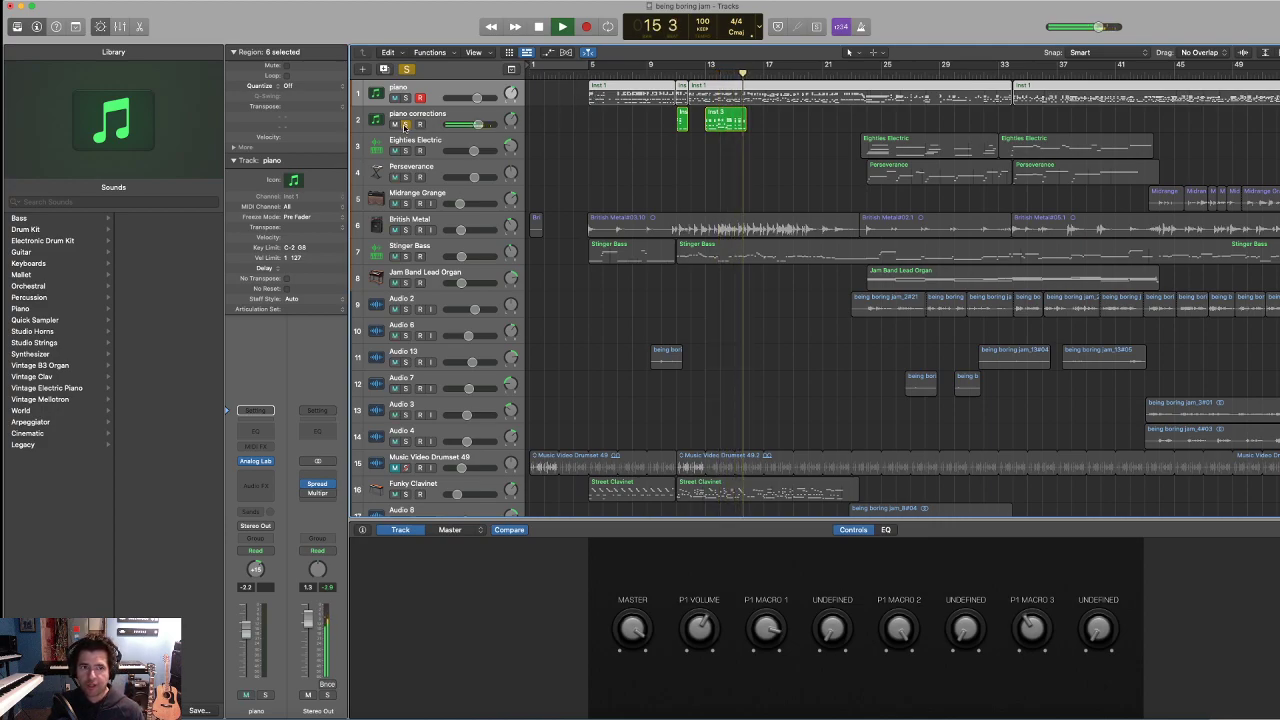
key("space")
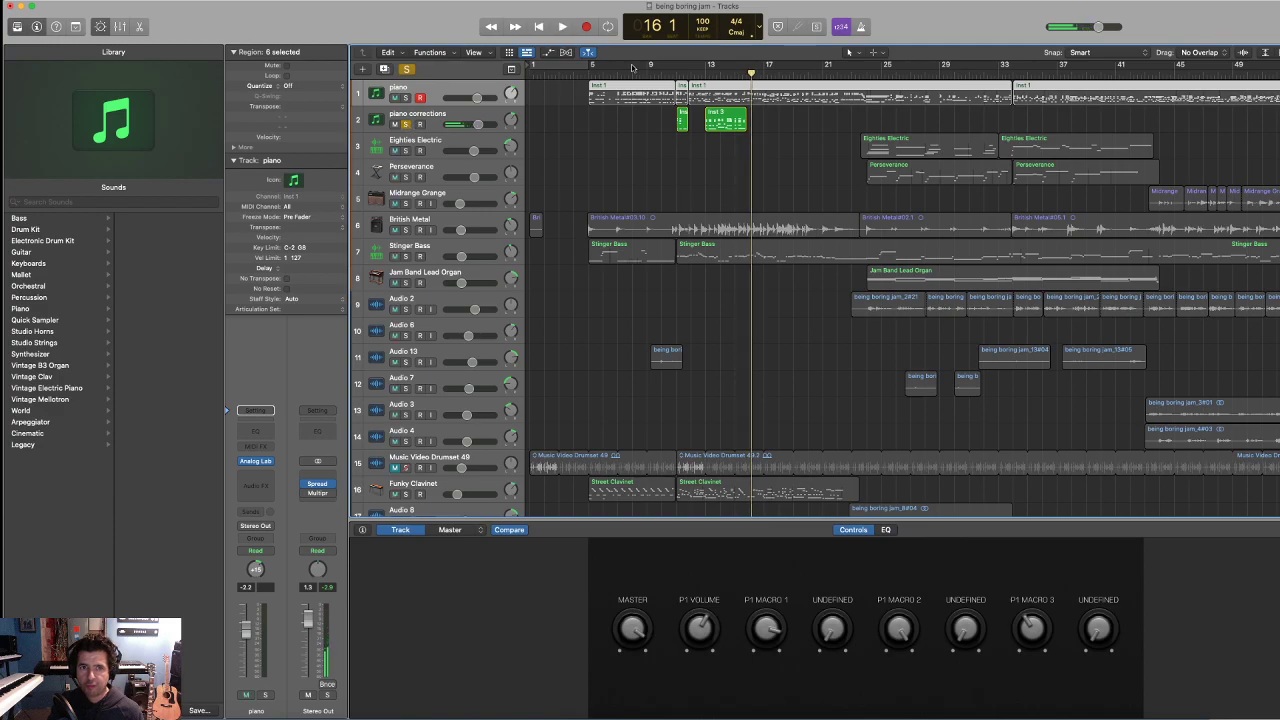
- Solo the piano track again and listen to both piano tracks together from bar 10 to bar 15
left_click(677, 74)
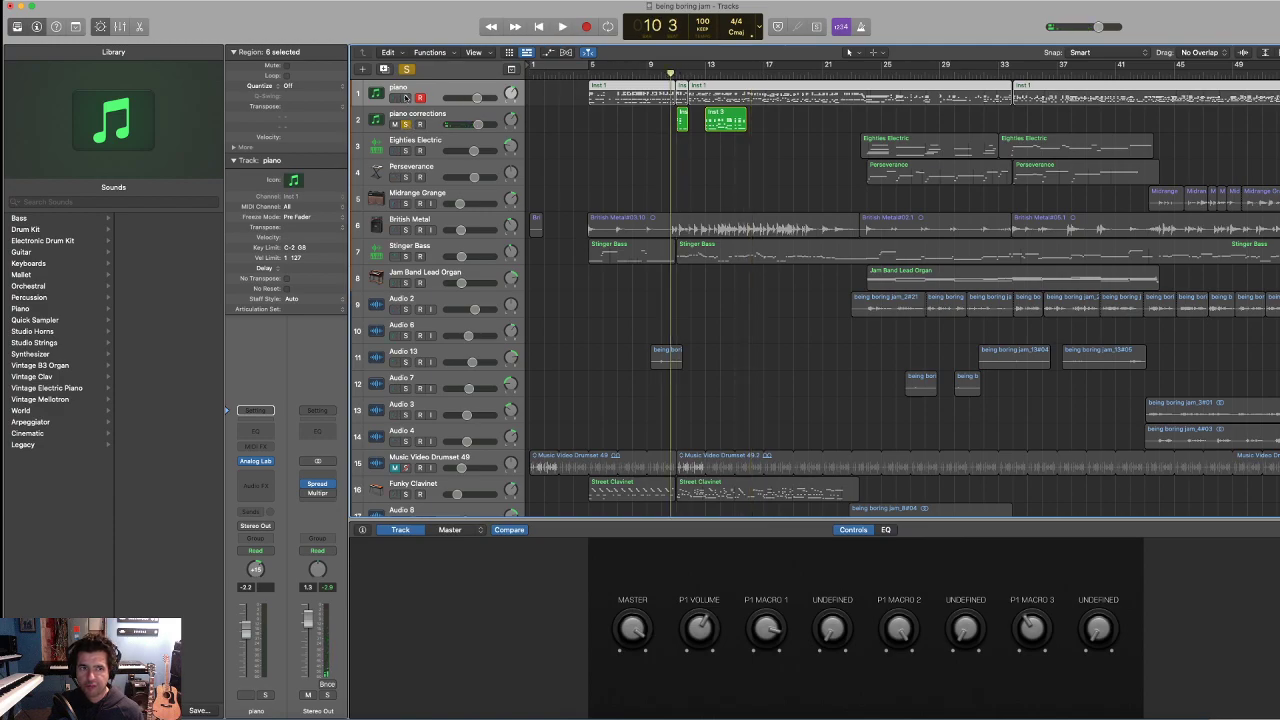
left_click(406, 97)
key("space")
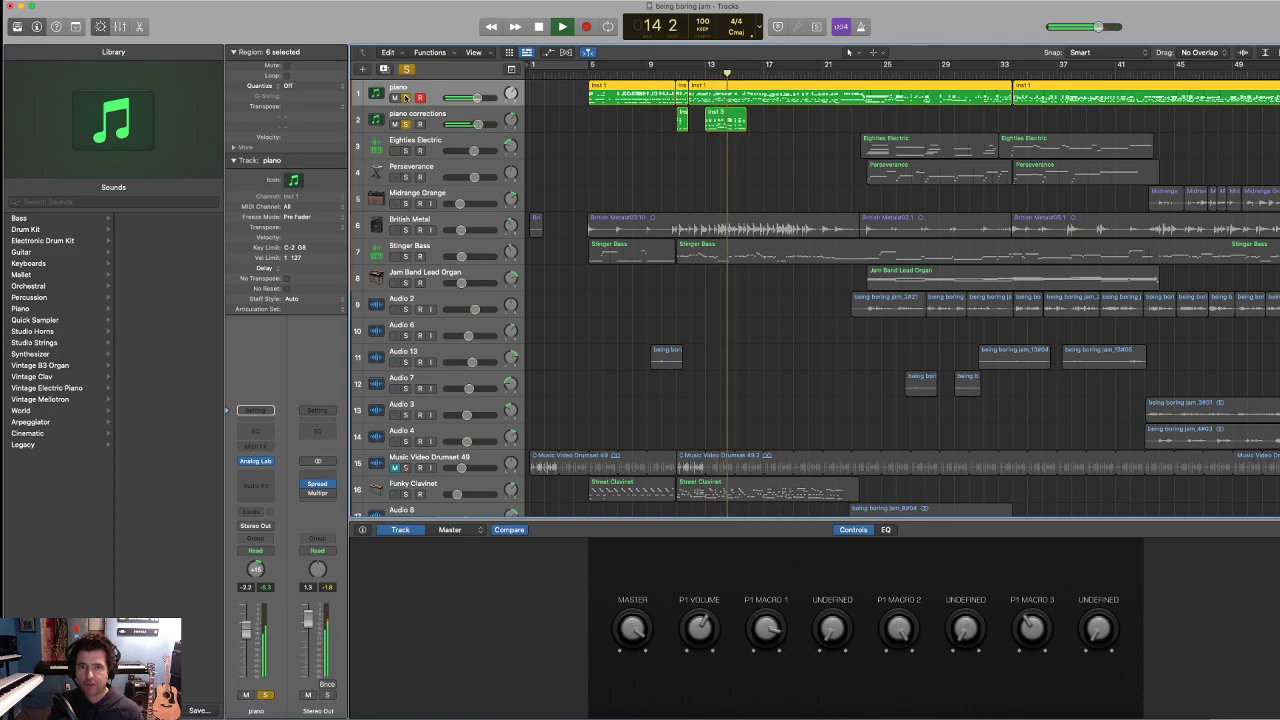
key("space")
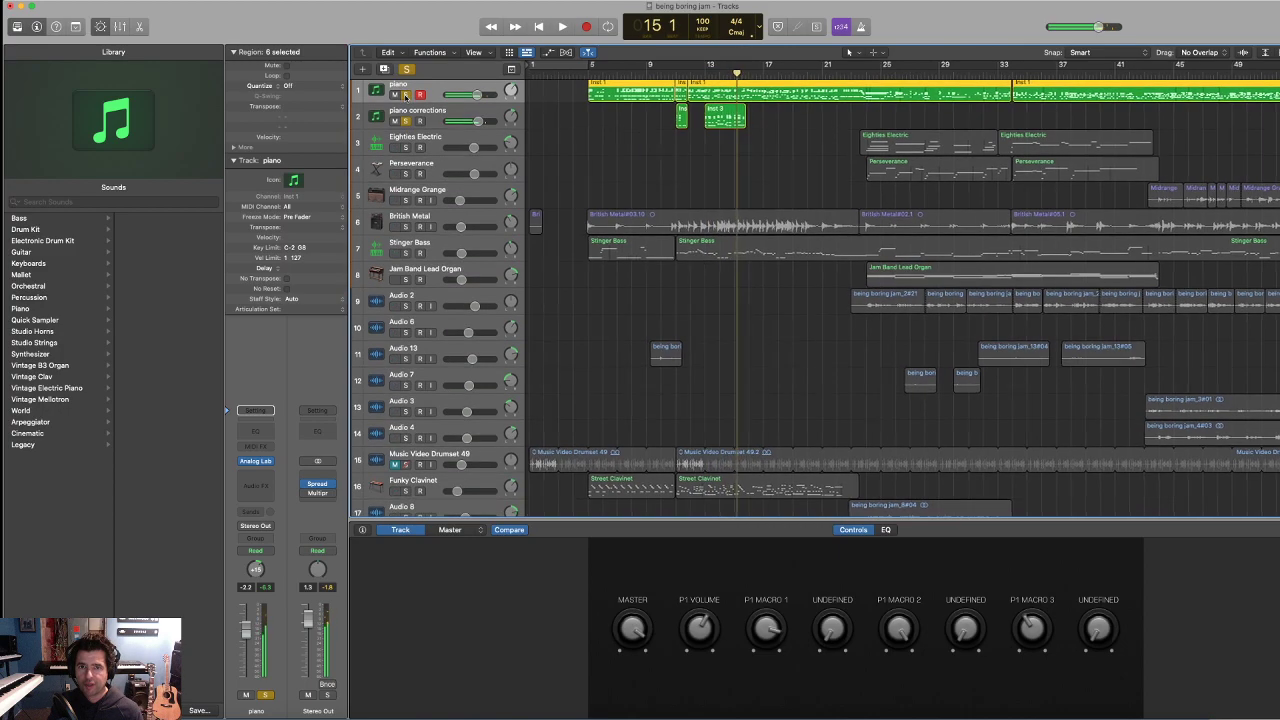
- Move the playhead to bar 9 and solo the Stinger Bass track alongside the two piano tracks
scroll(627, 120, "up", 1)
scroll(627, 120, "down", 1)
left_click(645, 74)
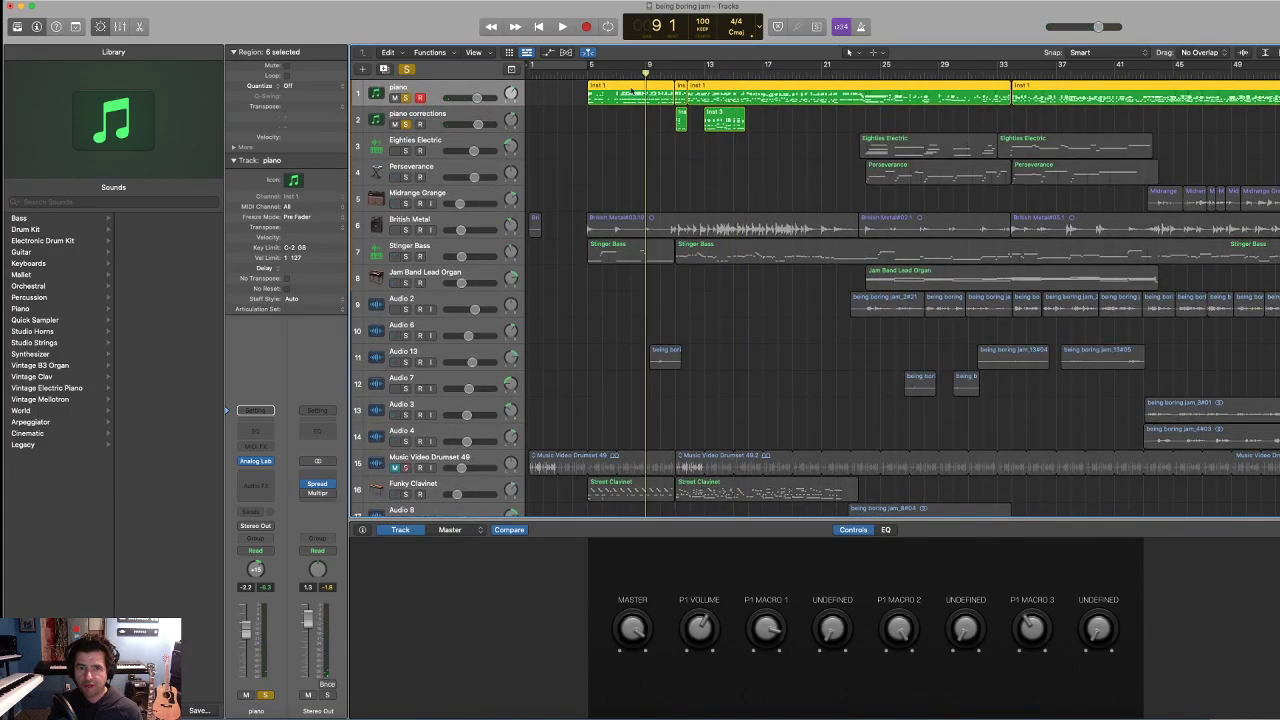
left_click(409, 246)
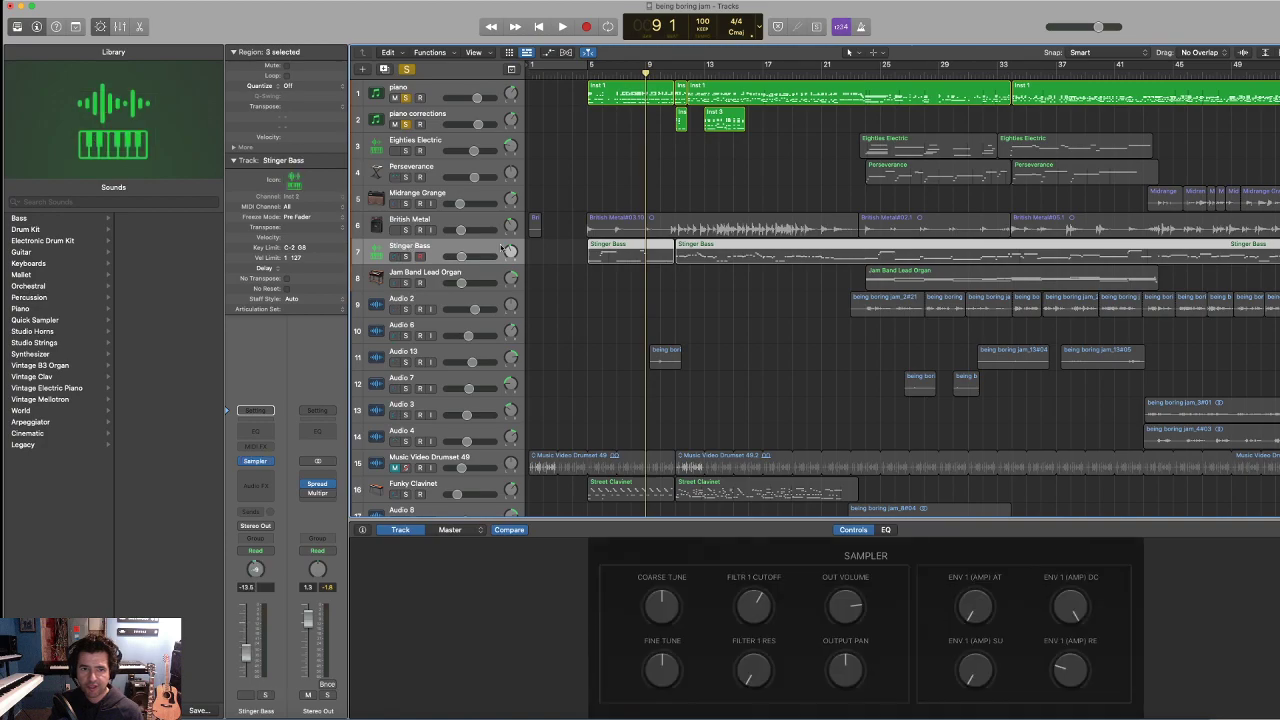
scroll(410, 256, "down", 1)
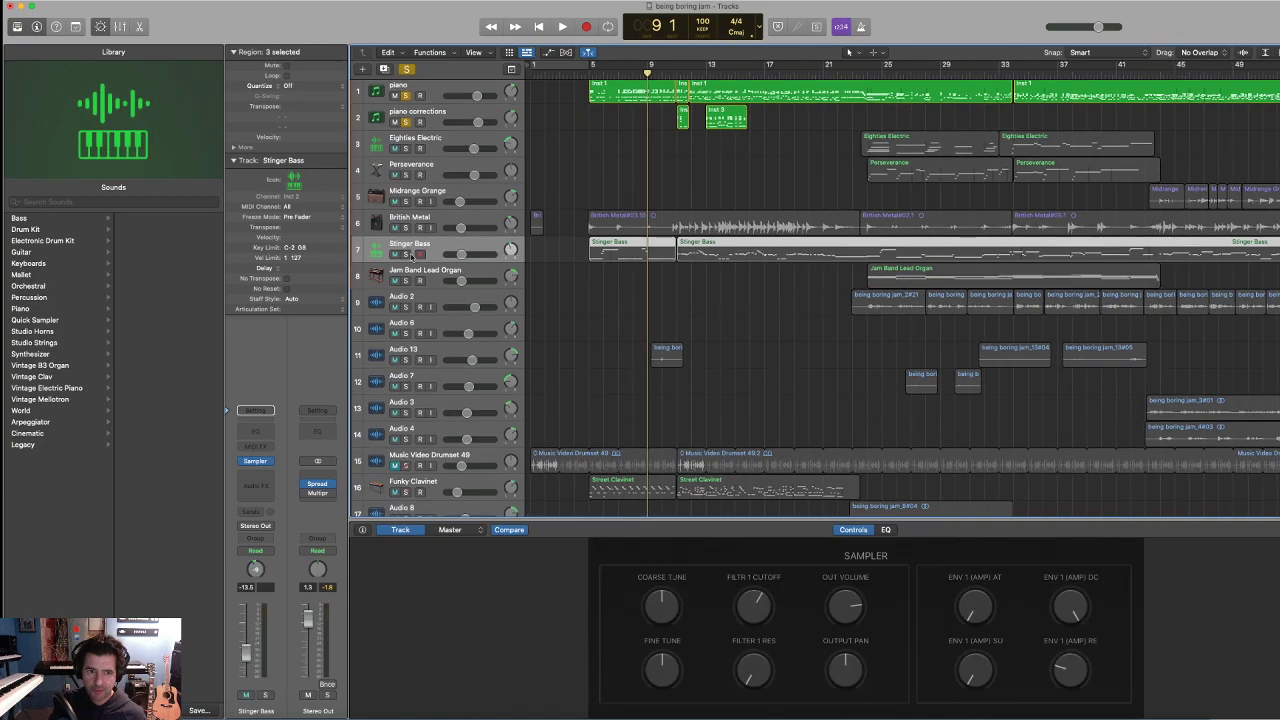
left_click(405, 255)
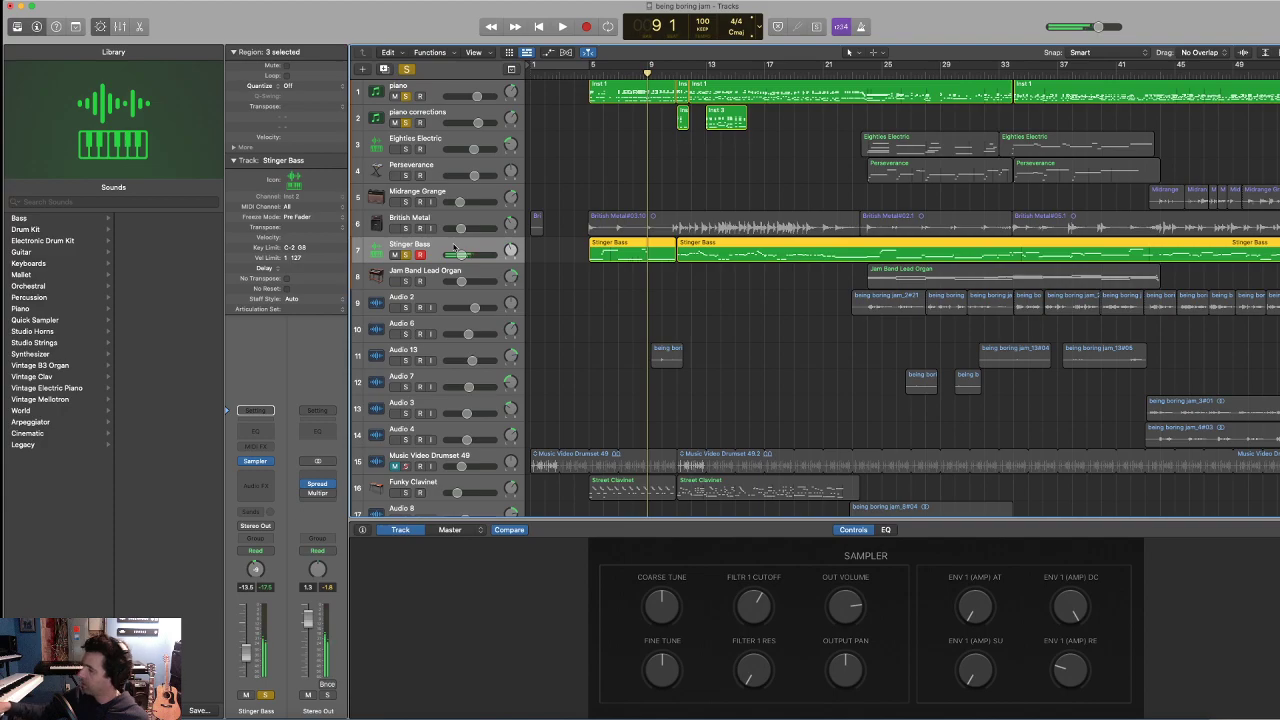
- Unsolo the piano and piano corrections tracks and play the Stinger Bass alone from bar 5
key("space")
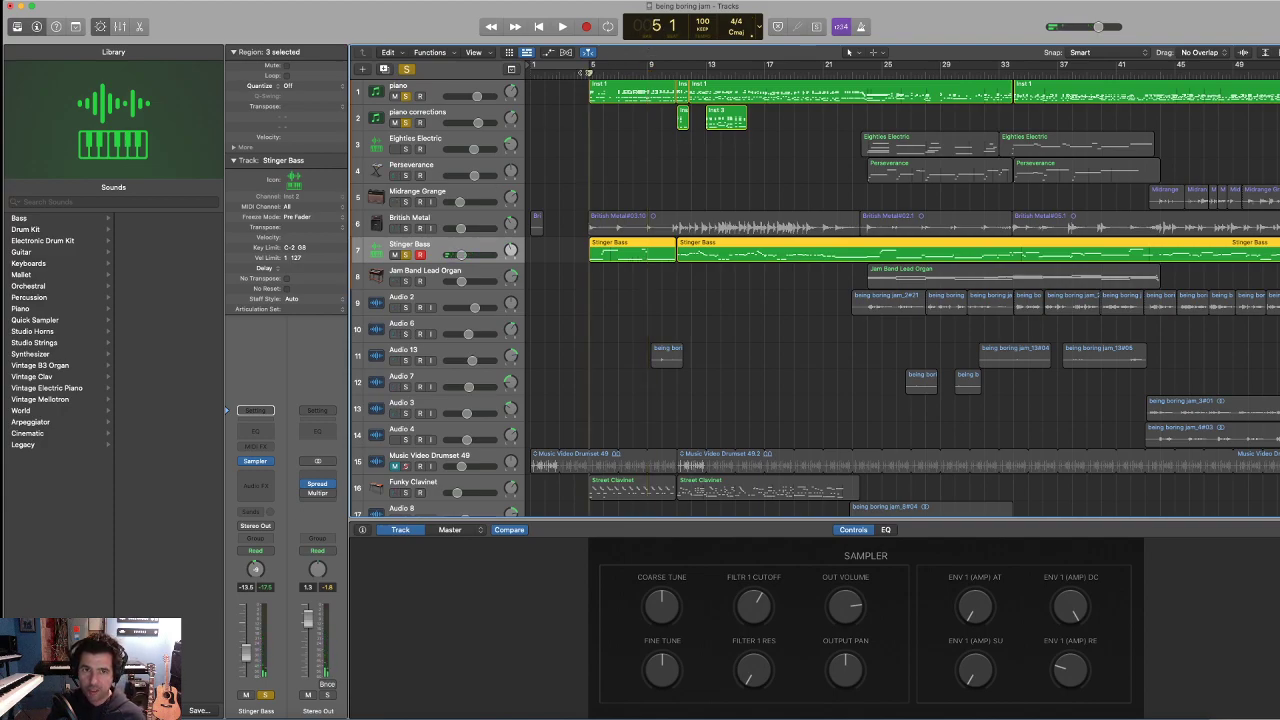
left_click(395, 96)
left_click(405, 122)
key("space")
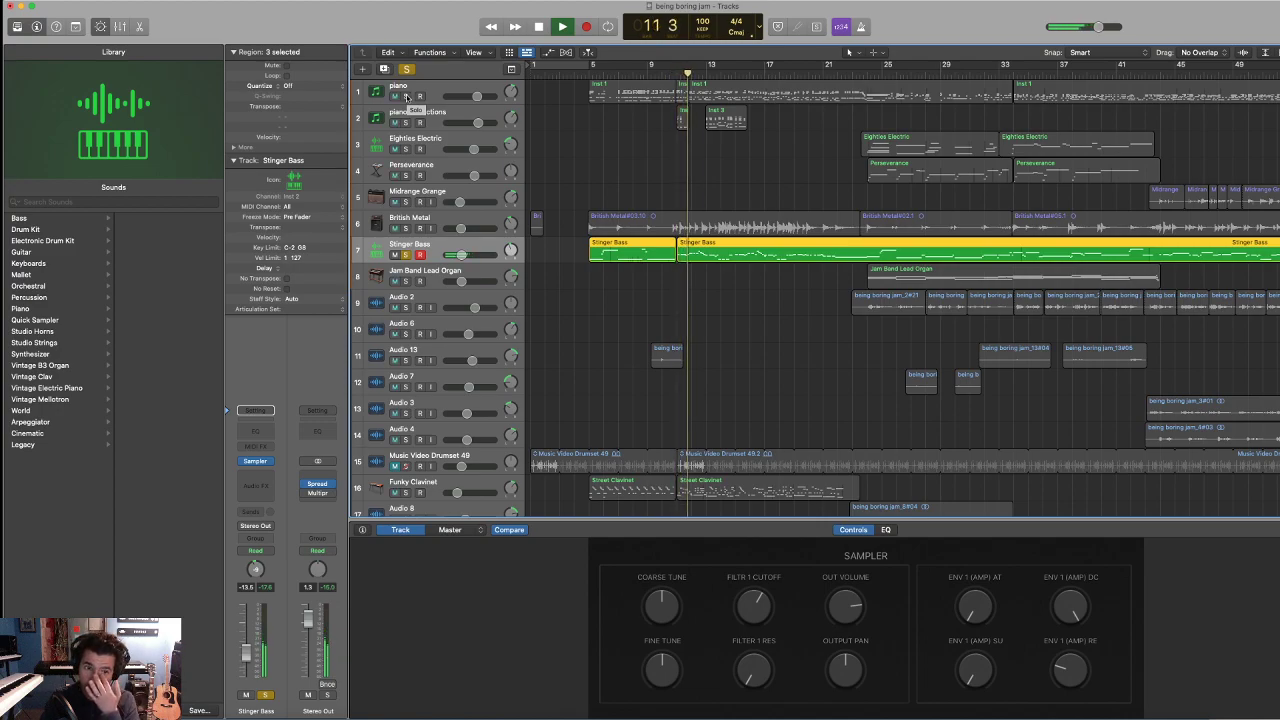
- Bring the piano and piano corrections tracks into the solo during playback and stop around bar 16
left_click(405, 96)
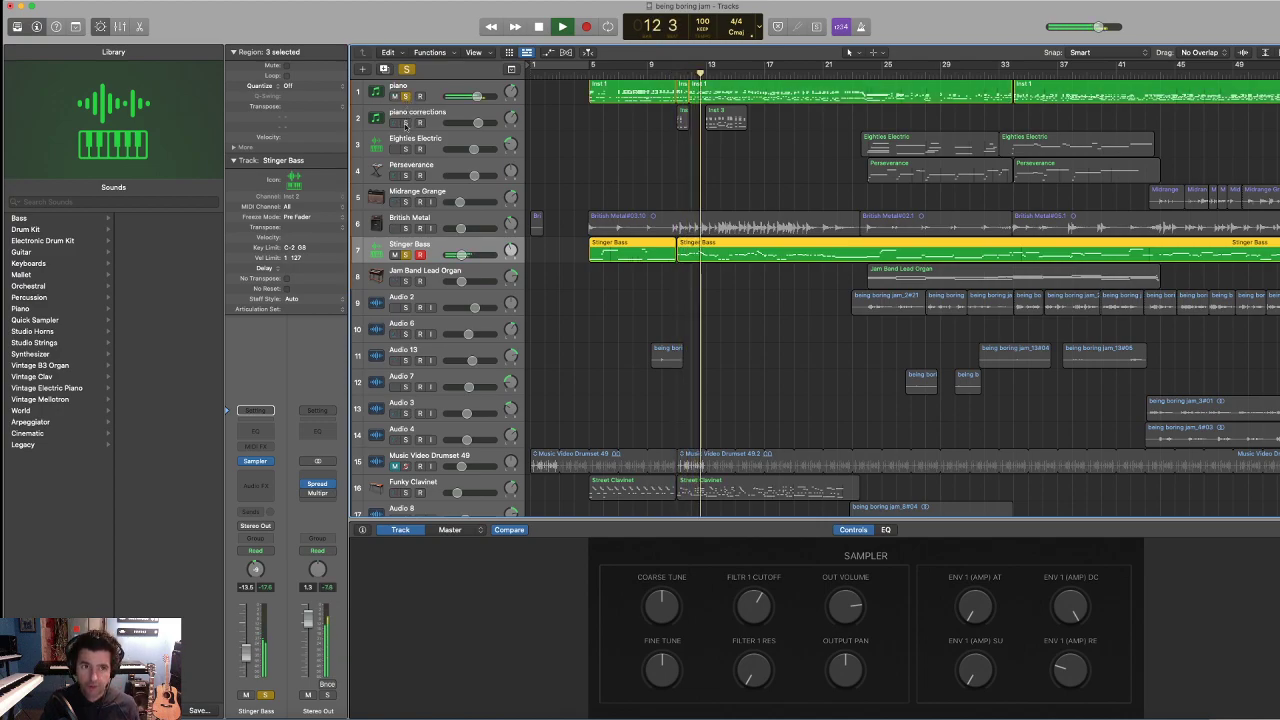
left_click(405, 122)
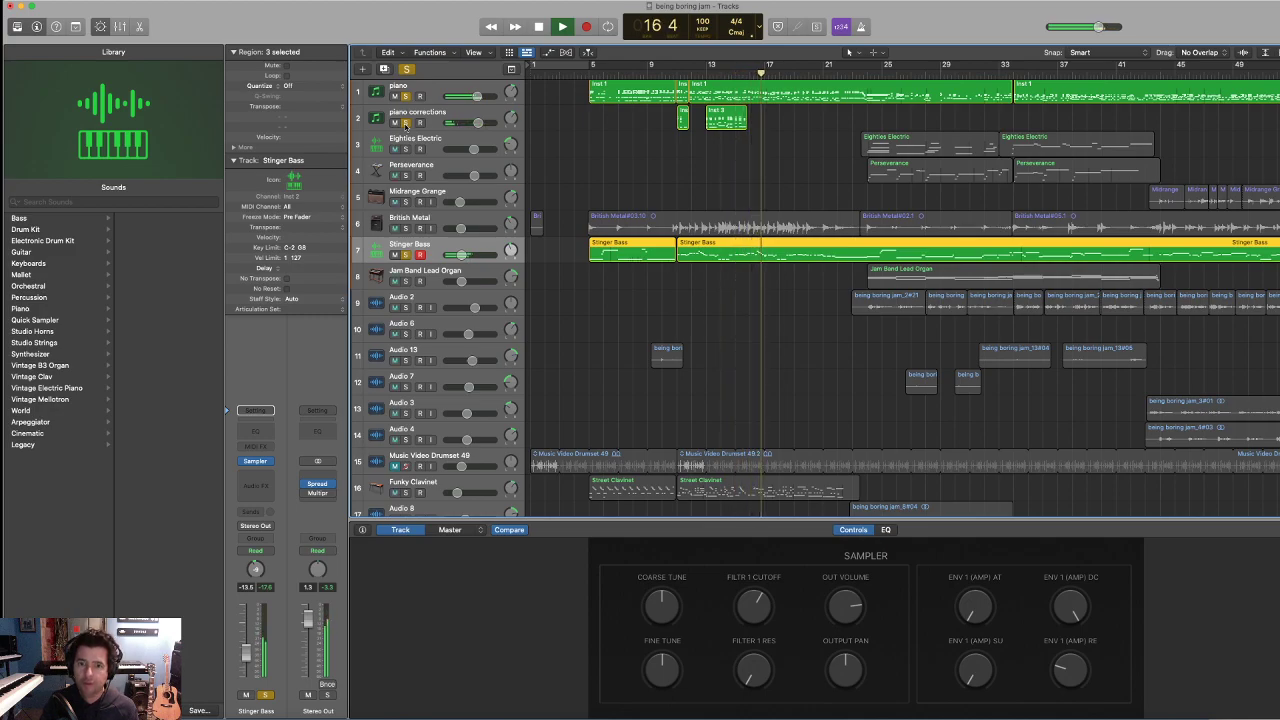
key("space")
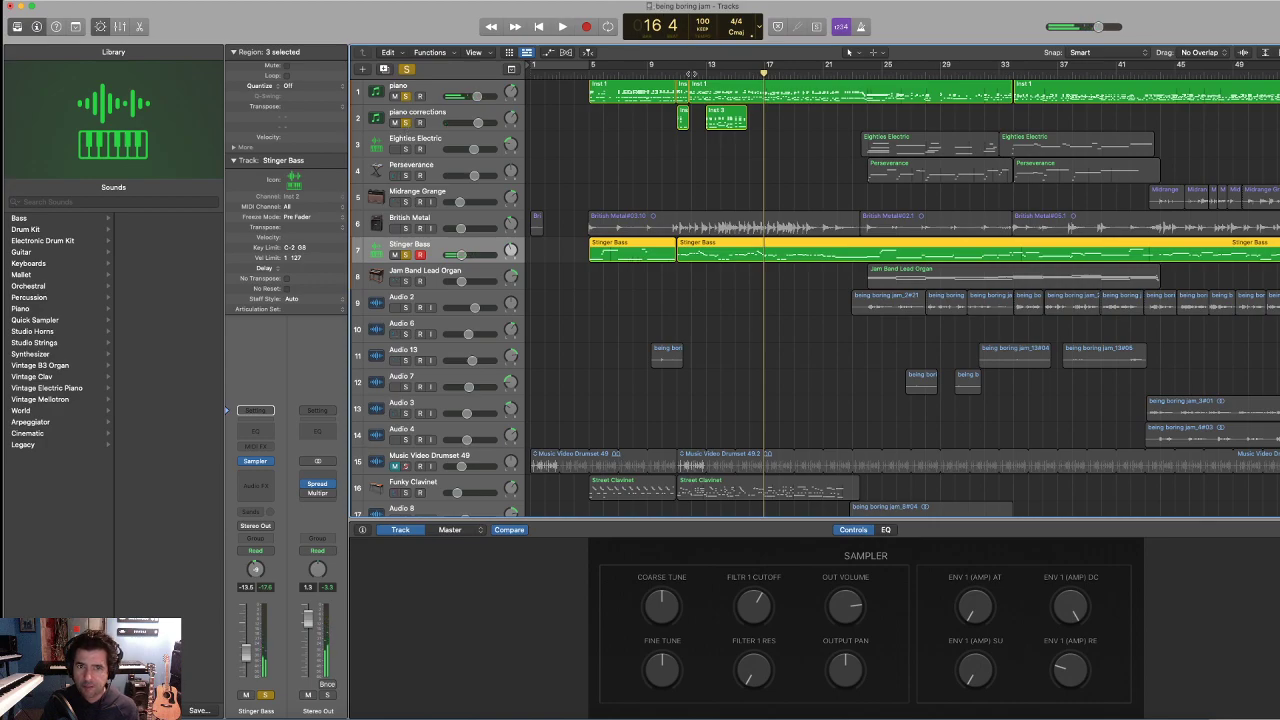
- Unsolo the Stinger Bass, piano and piano corrections tracks and place the playhead at the start of the first piano region
left_click(649, 73)
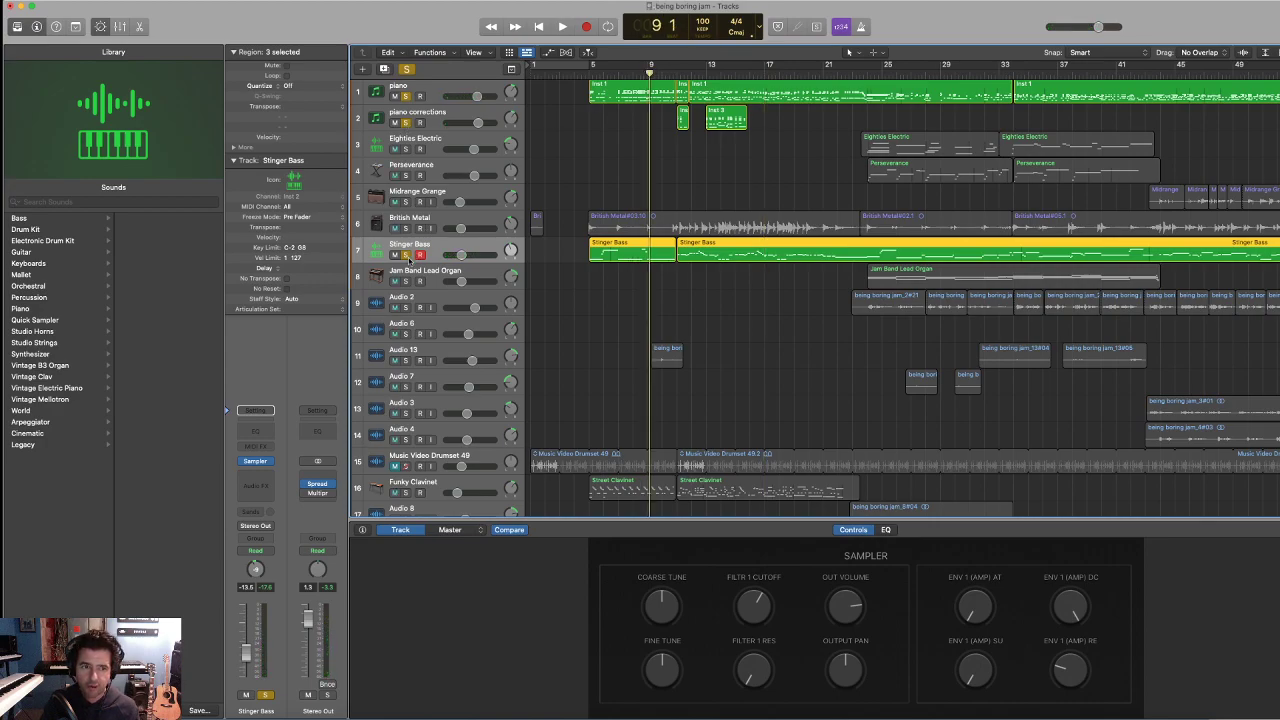
left_click(405, 255)
left_click(405, 96)
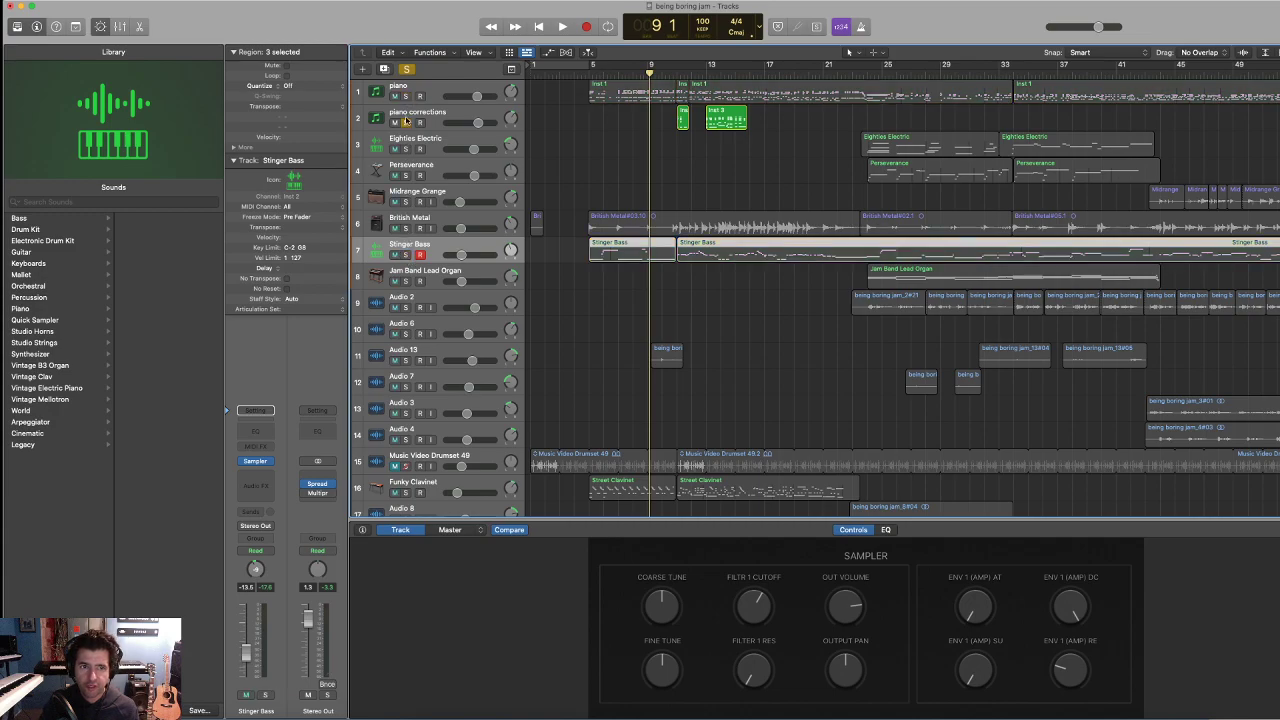
left_click(405, 122)
left_click(588, 73)
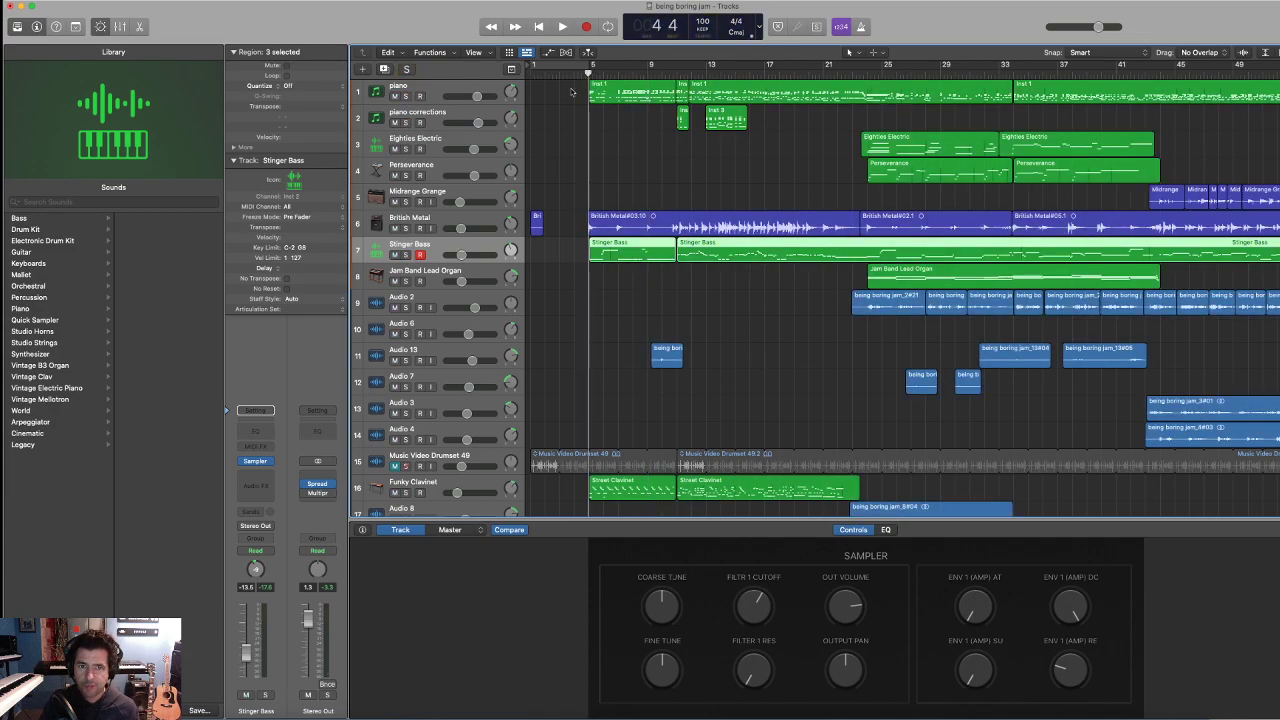
- Solo the British Metal guitar track, play it, and add the Stinger Bass to the solo during playback
left_click(405, 228)
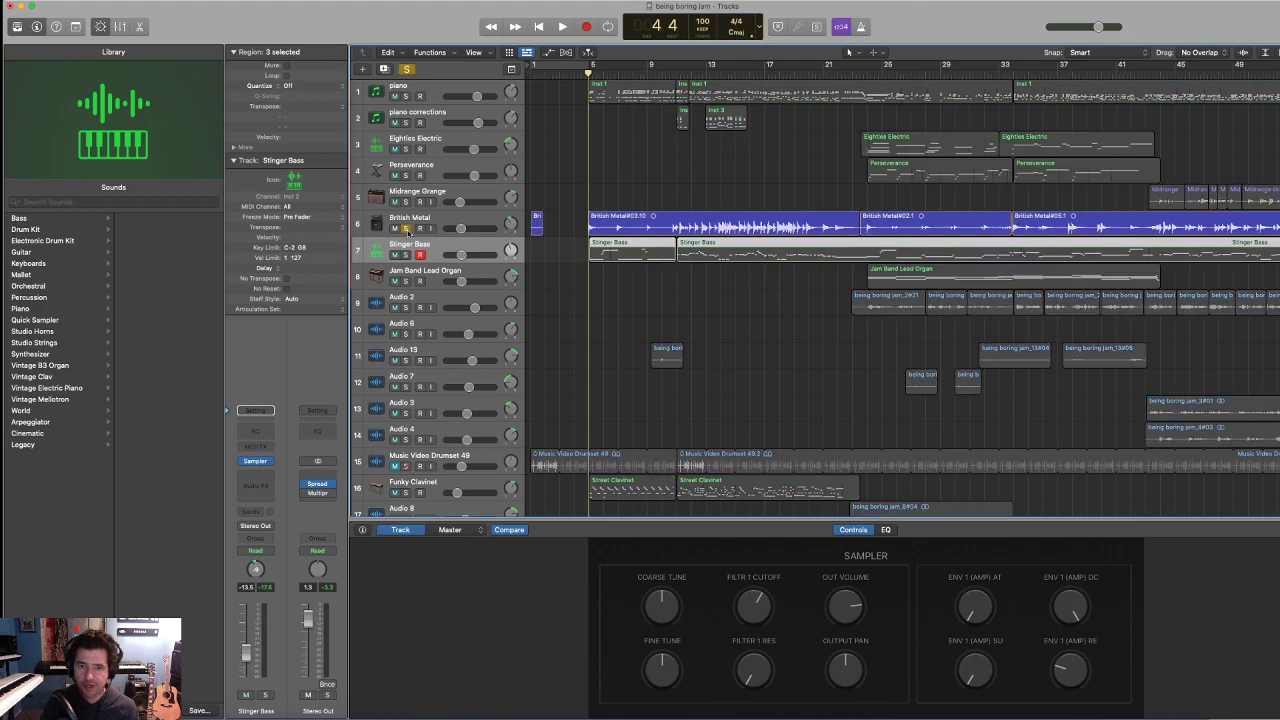
key("space")
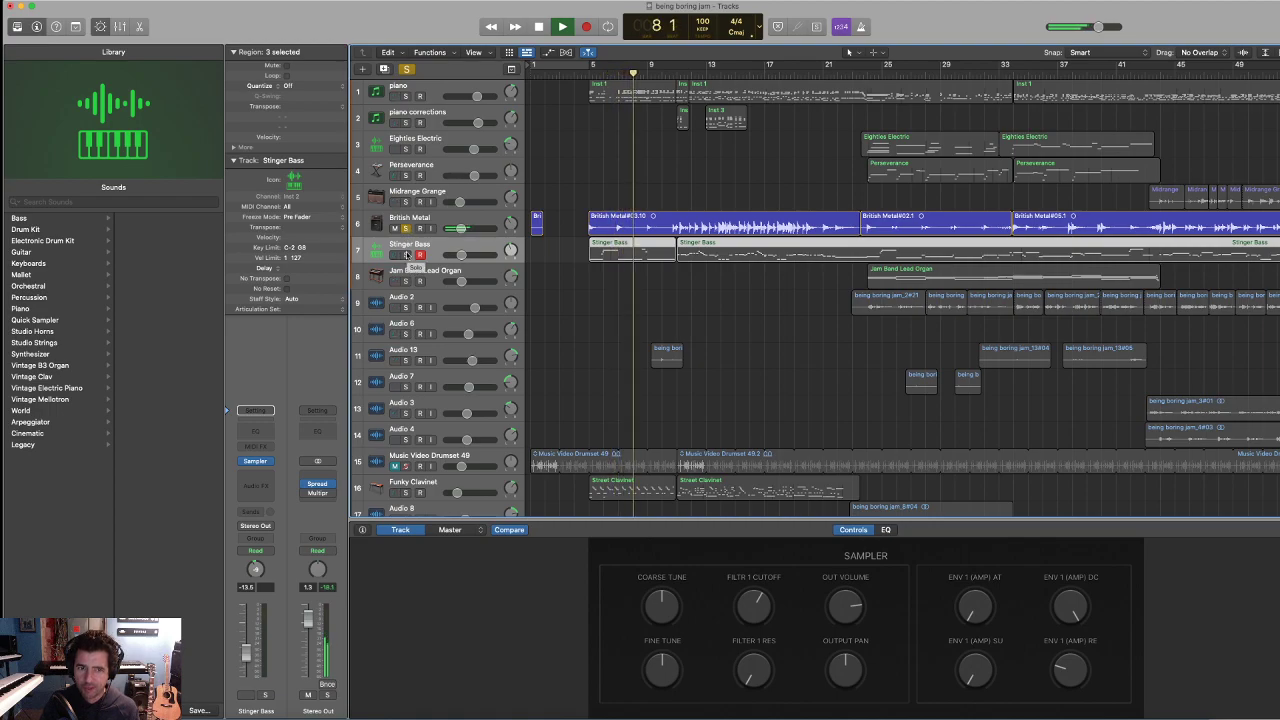
left_click(405, 254)
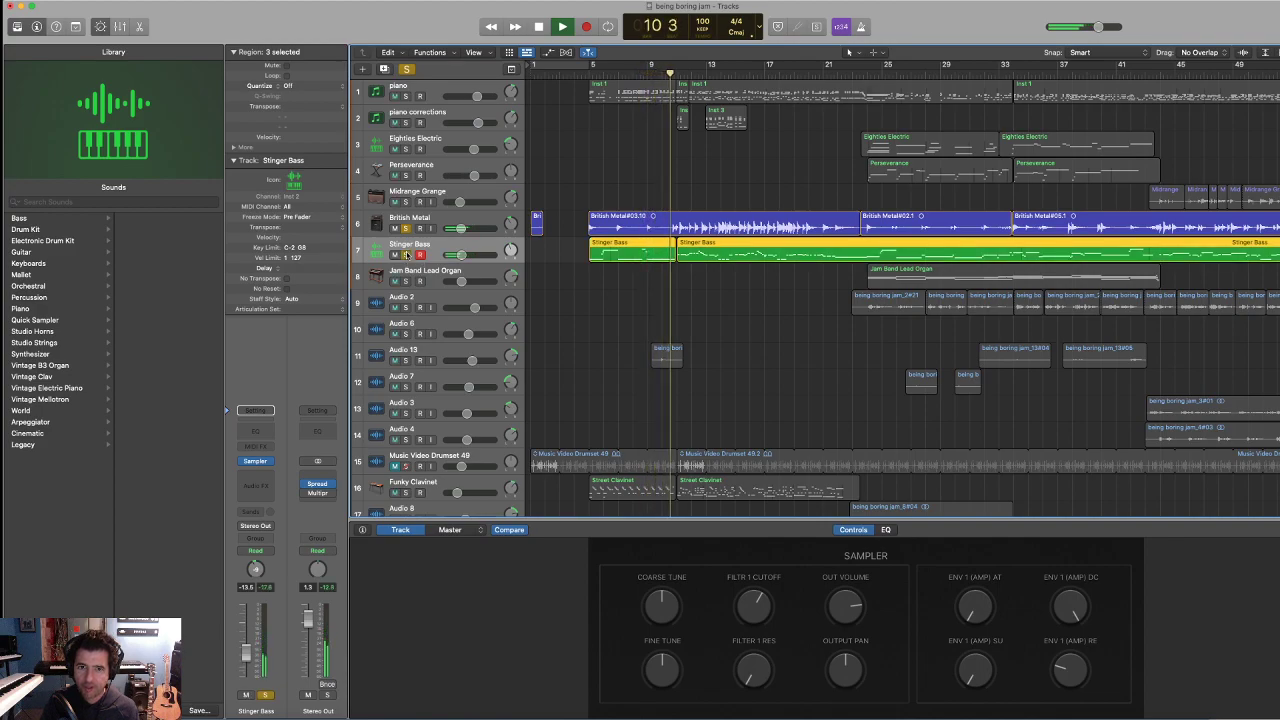
left_click(405, 98)
left_click(405, 98)
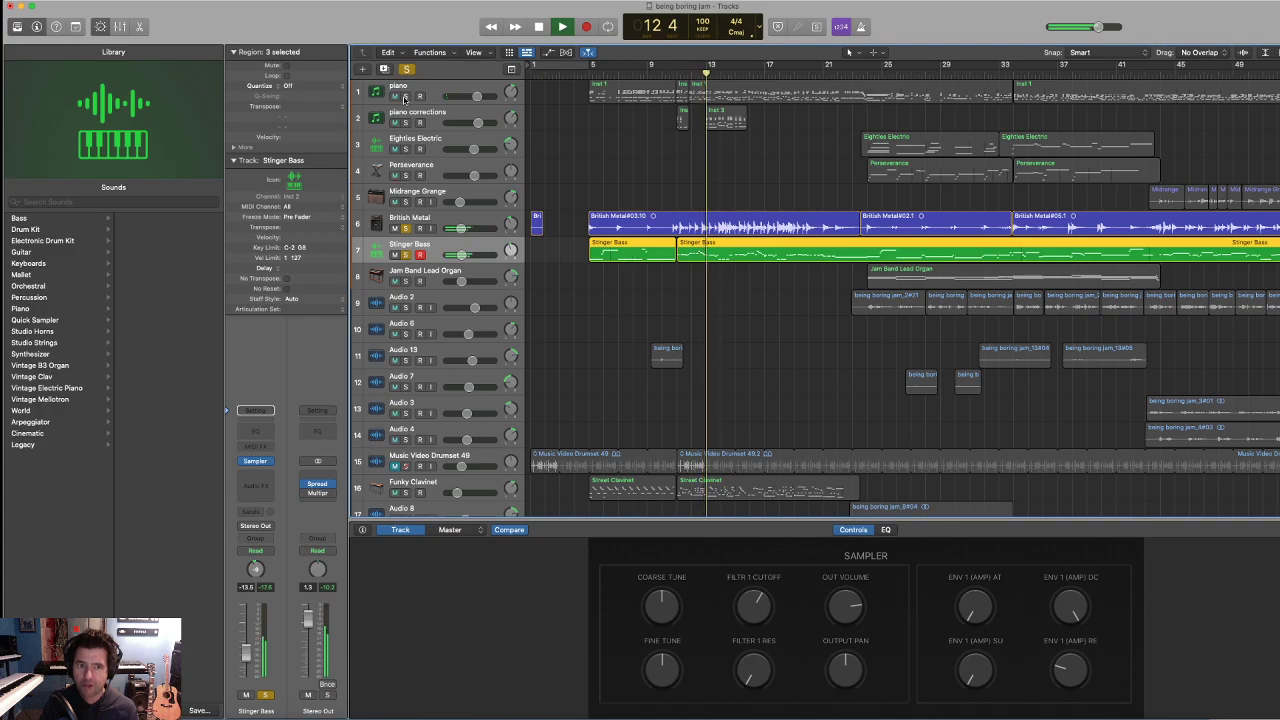
- Select the British Metal track, add both piano tracks to the solo during playback, and stop at bar 16
left_click(447, 227)
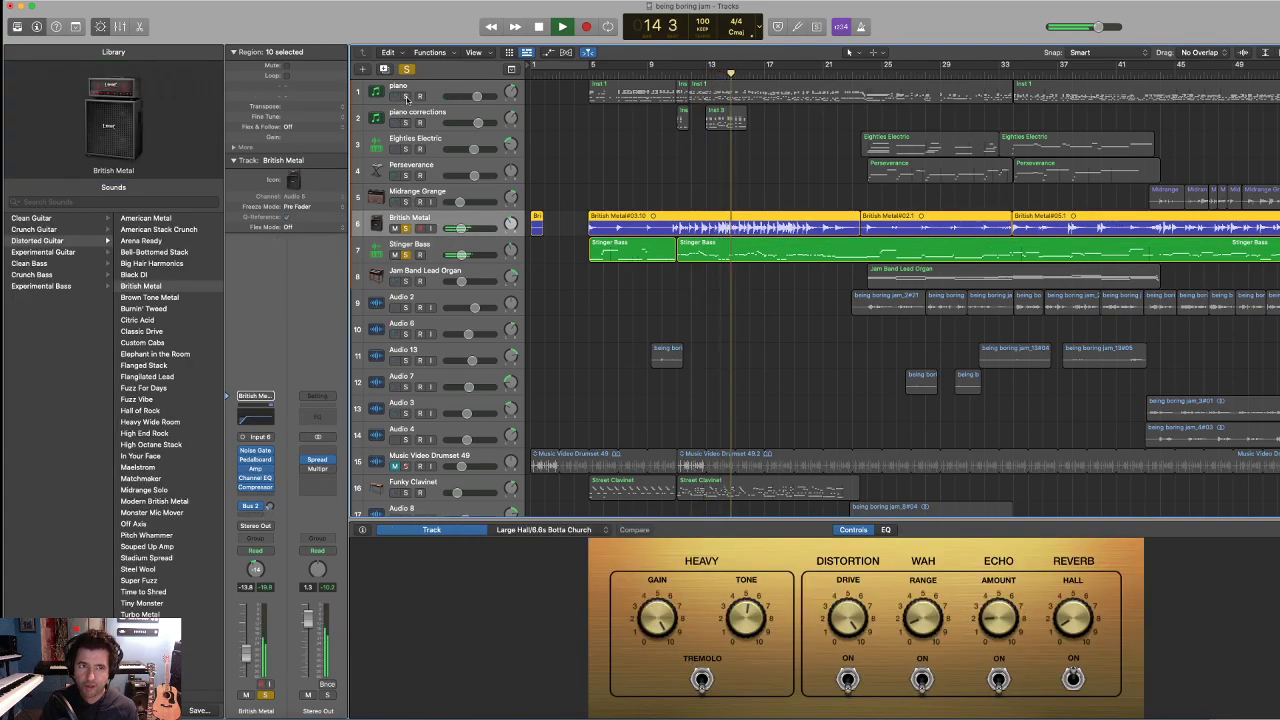
left_click(405, 96)
left_click(405, 122)
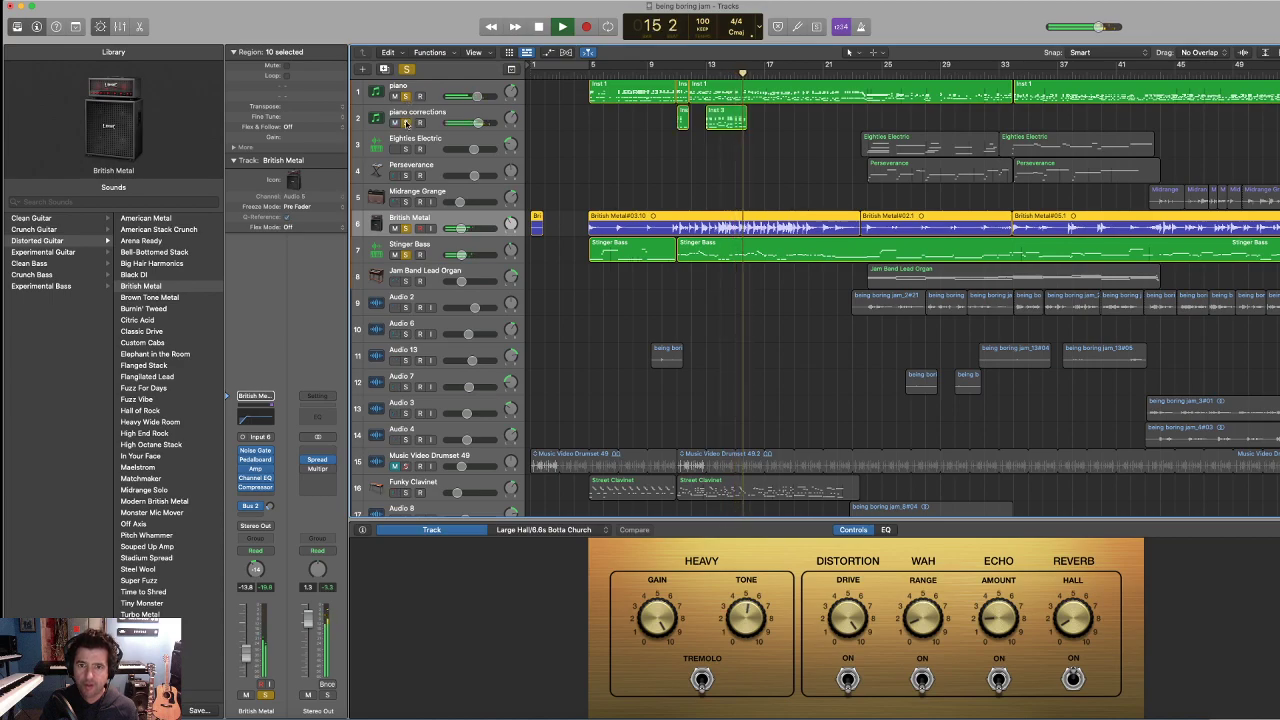
key("space")
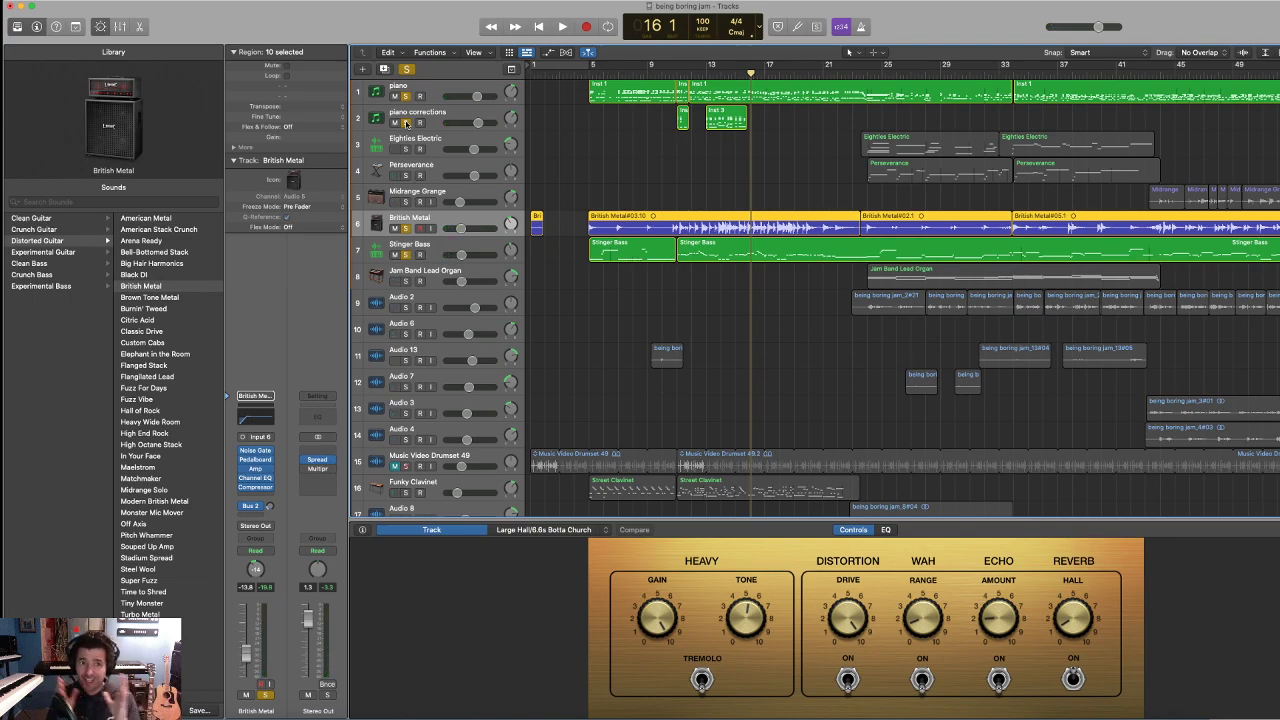
- Move the playhead back to bar 10 and unsolo the piano, piano corrections, British Metal and Stinger Bass tracks
left_click(406, 122)
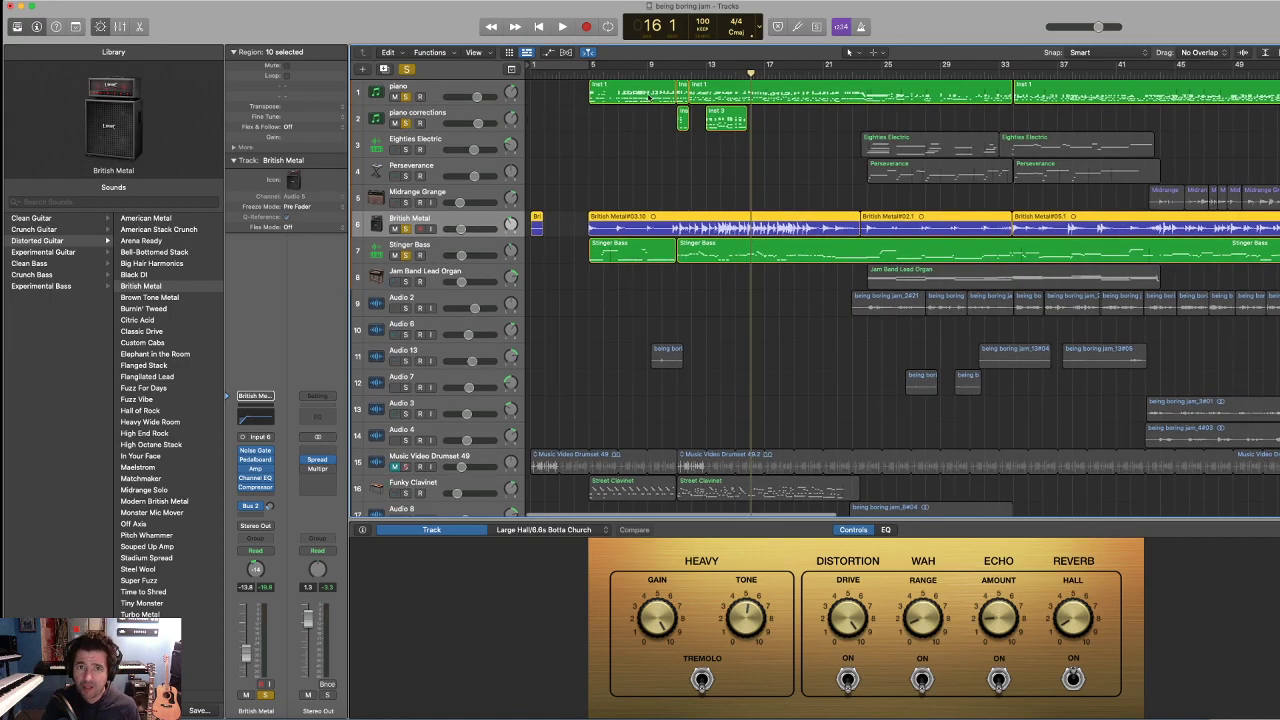
left_click_drag(617, 74, 670, 74)
left_click(406, 96)
left_click(405, 122)
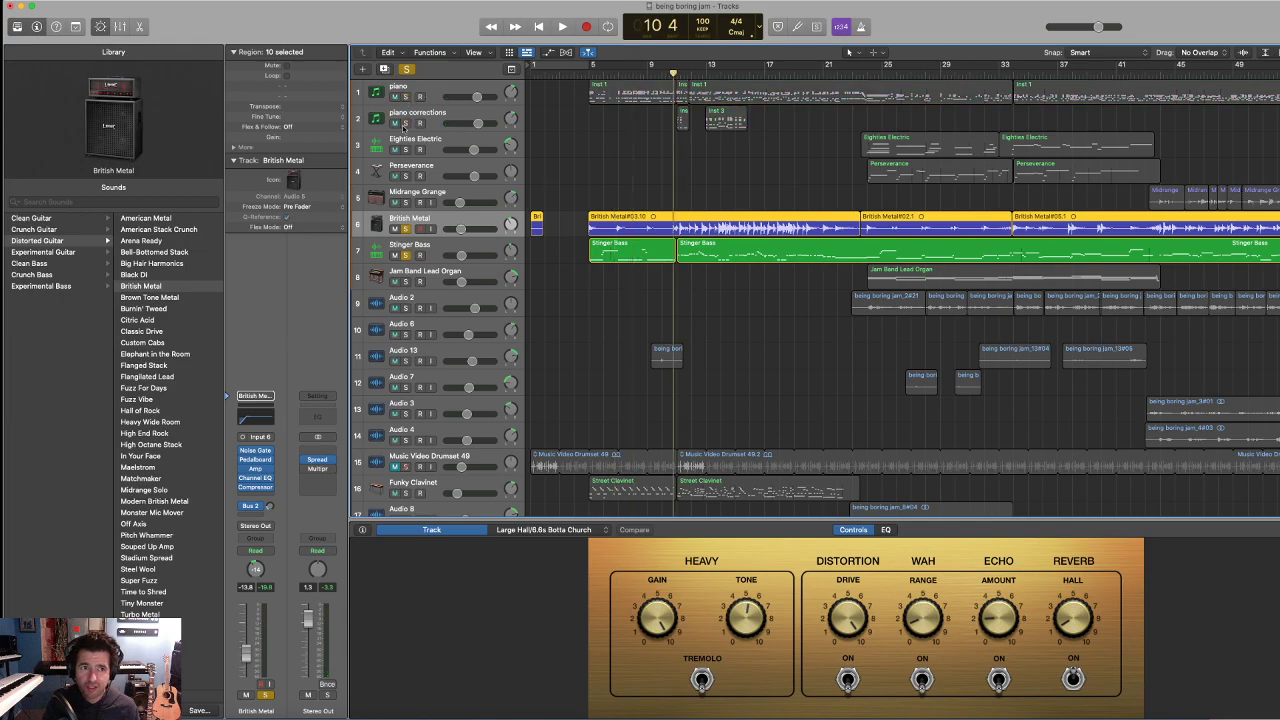
left_click(405, 229)
left_click(405, 255)
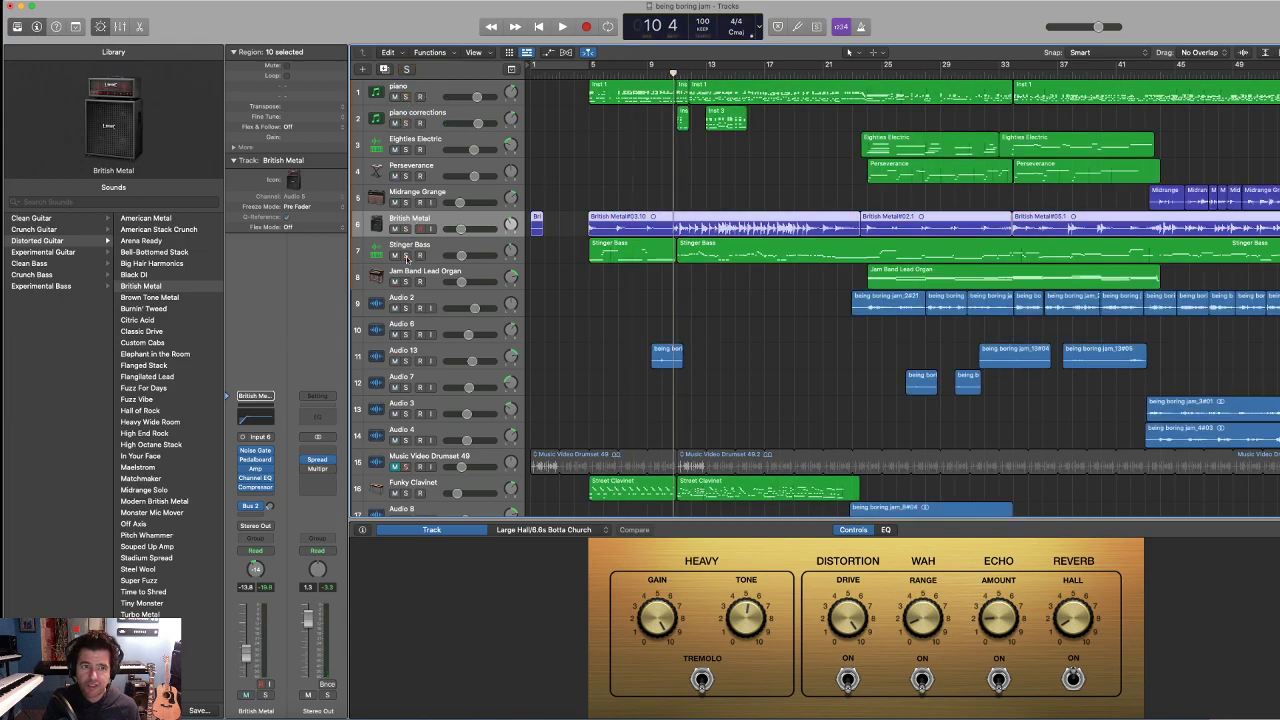
- Solo the Funky Clavinet track, play it from bar 5, select the track during playback, and stop at bar 7
left_click(406, 494)
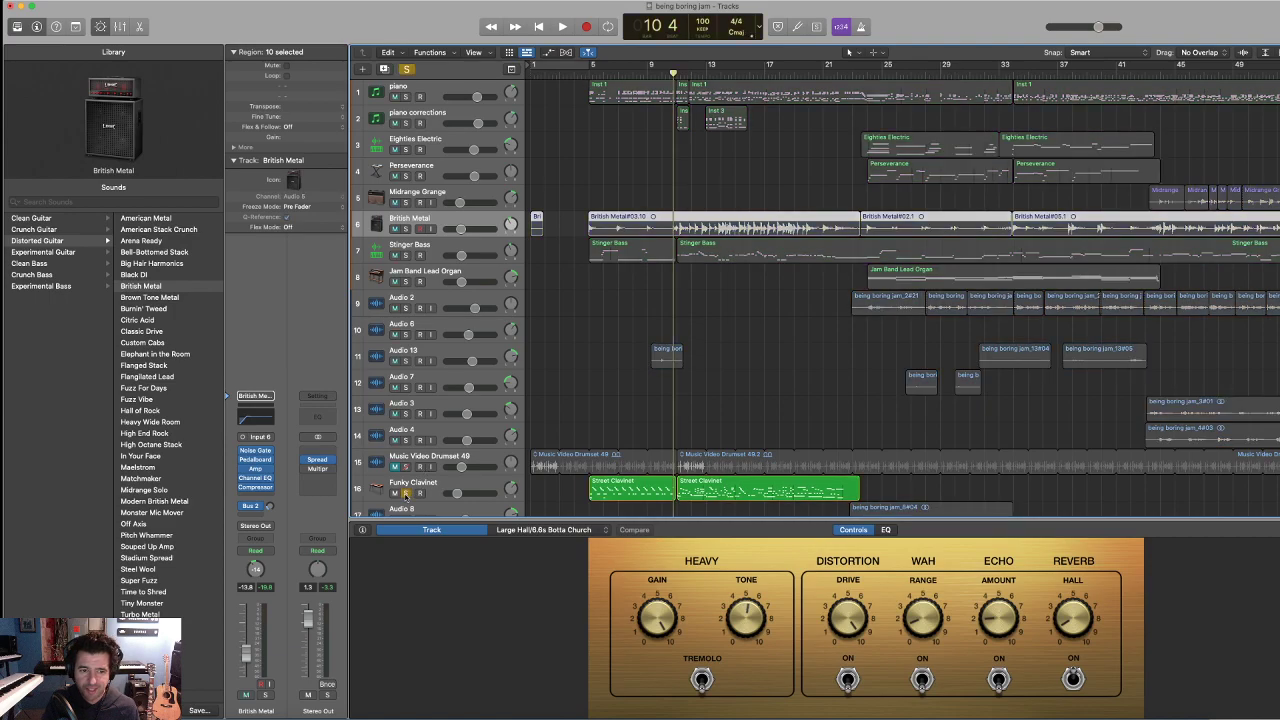
left_click(573, 73)
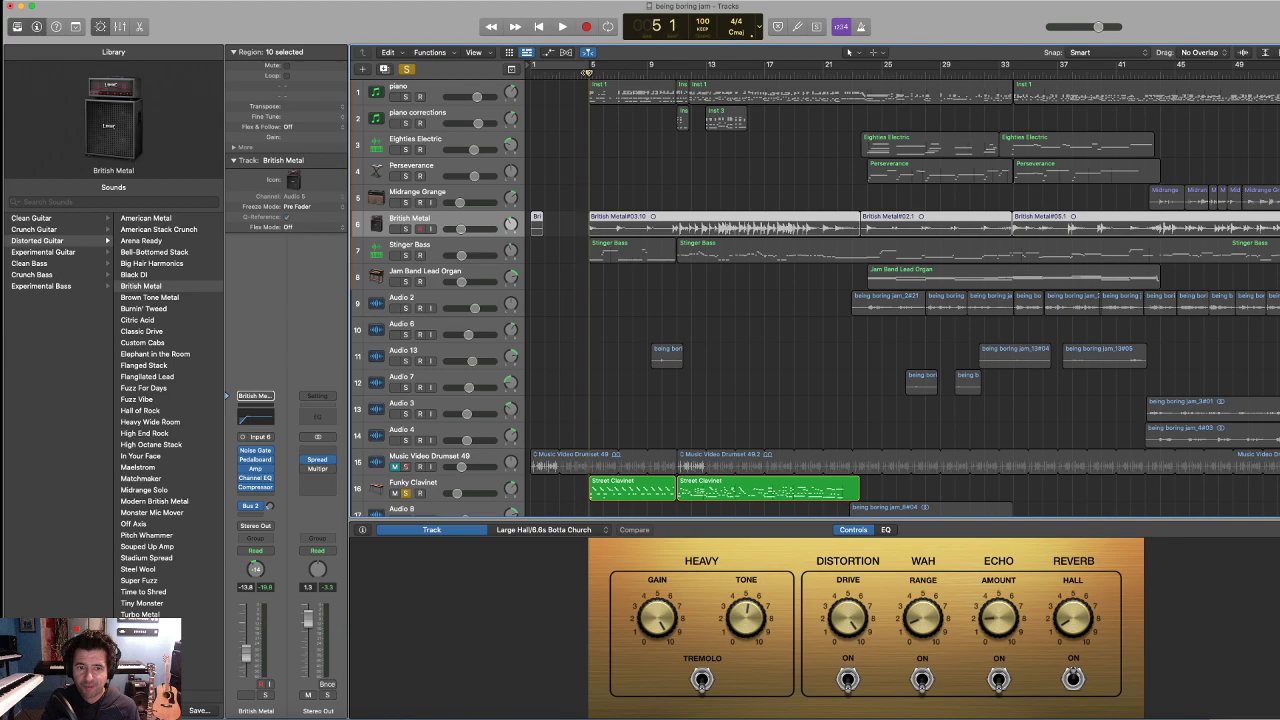
key("space")
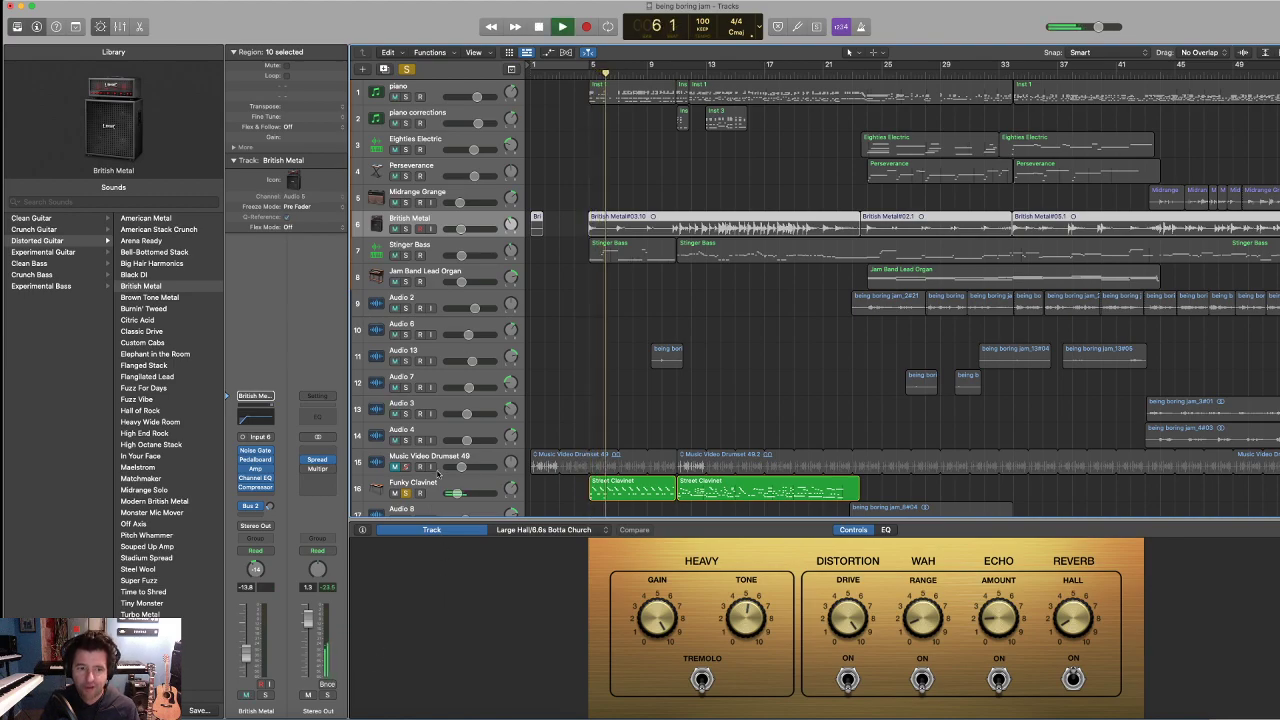
left_click(446, 484)
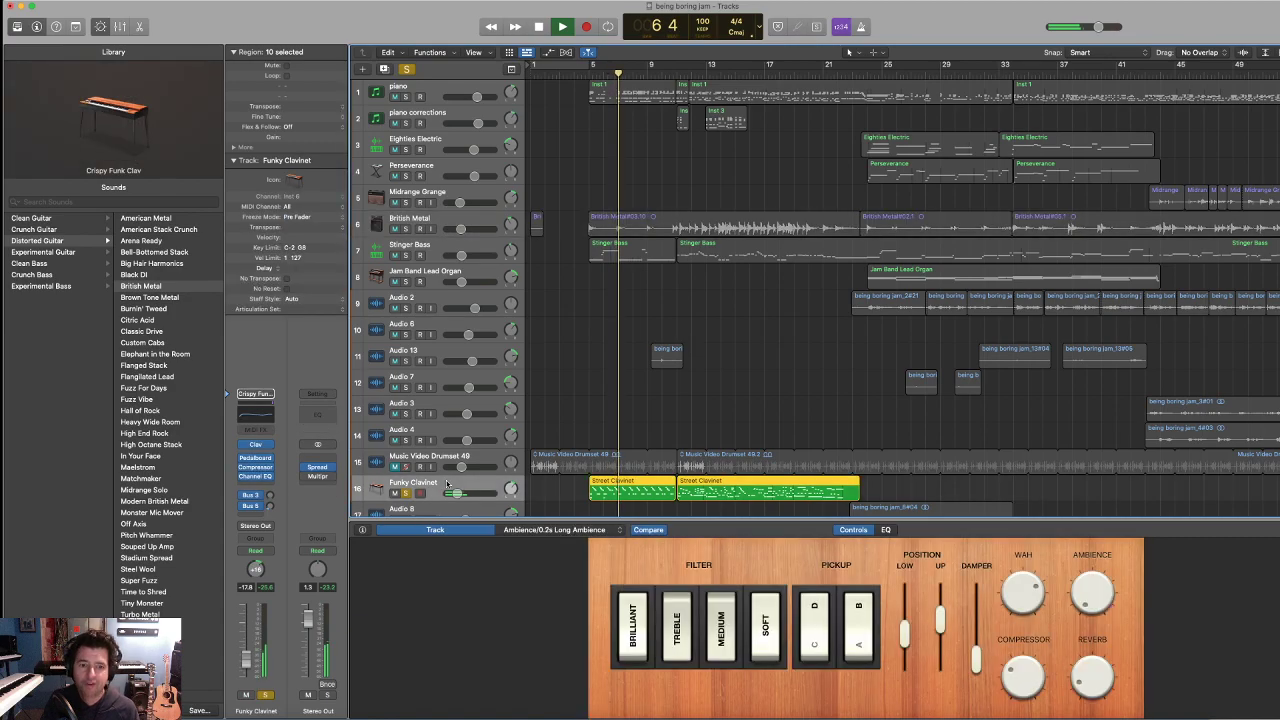
key("space")
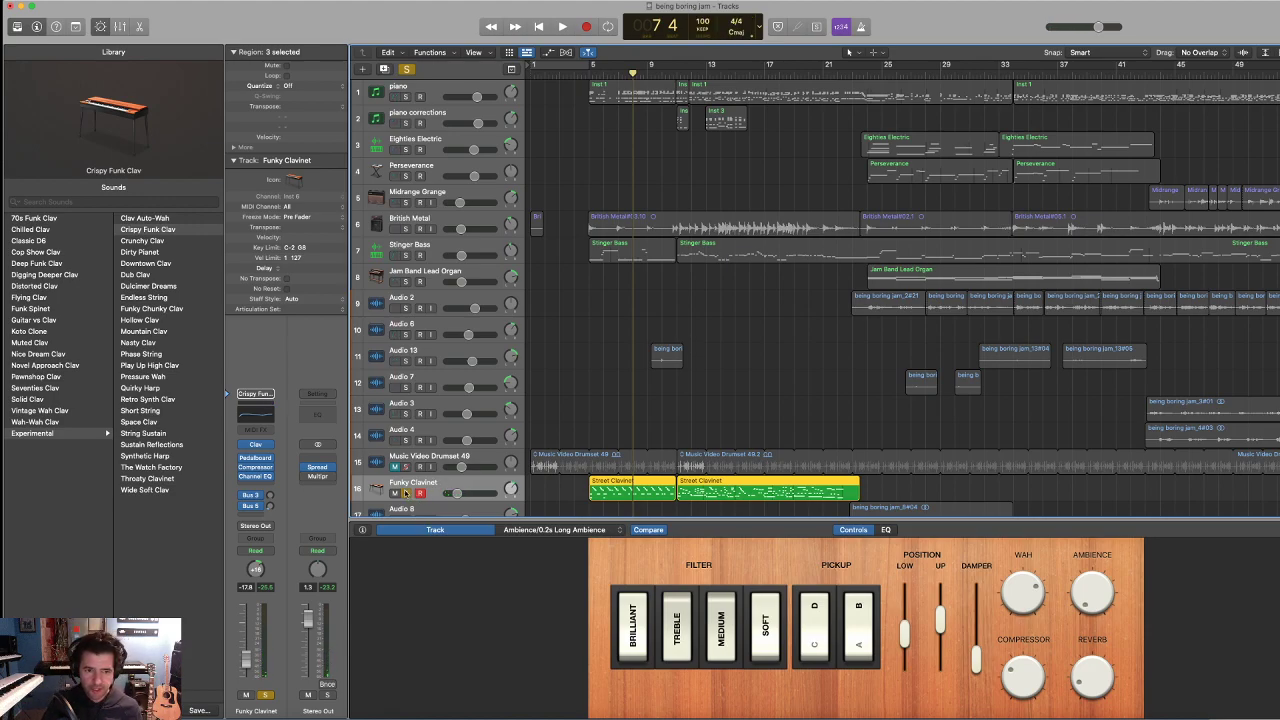
- Add the Stinger Bass, British Metal, piano corrections and piano tracks to the solo and play them together from bar 5
left_click(406, 255)
left_click(406, 231)
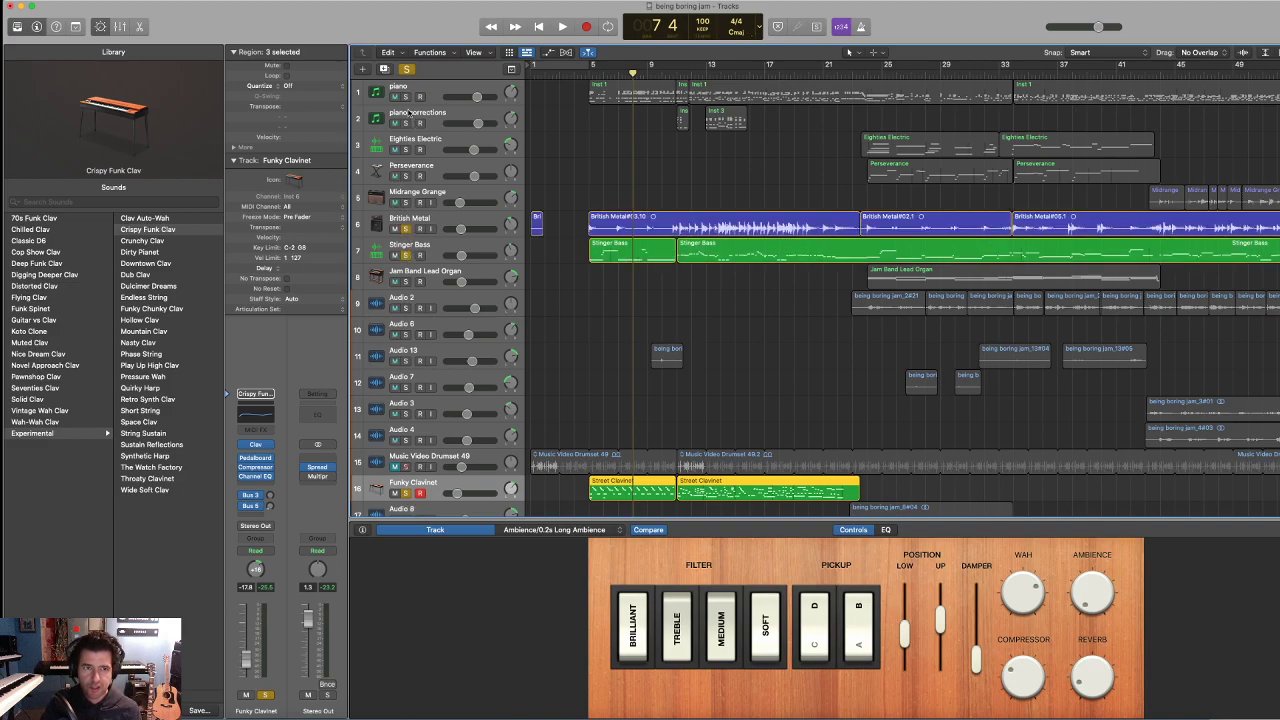
left_click(406, 123)
left_click(406, 97)
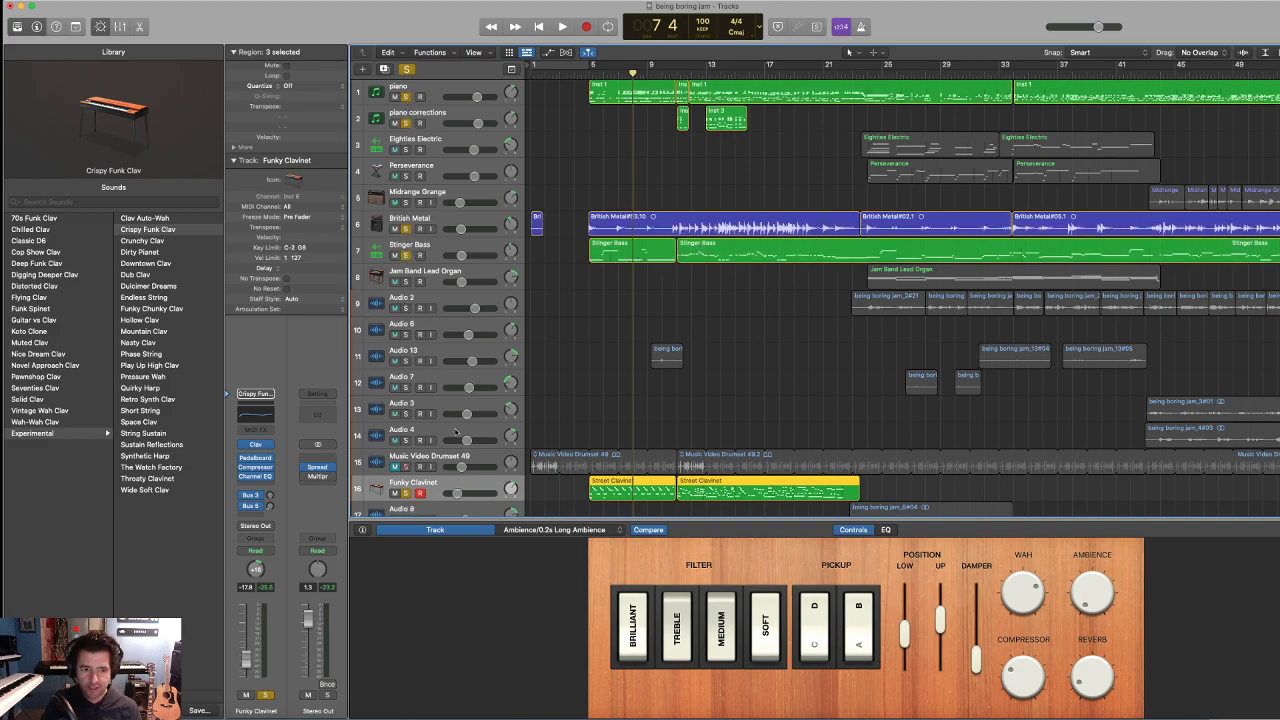
left_click(589, 72)
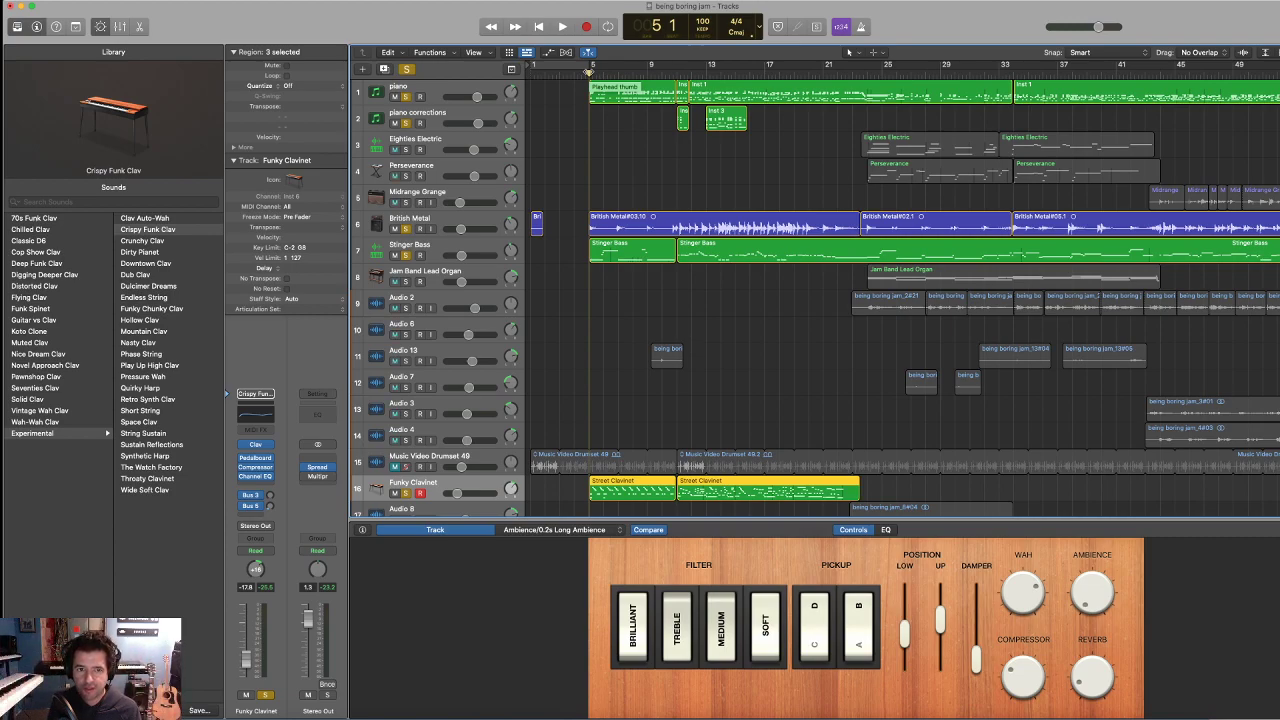
key("space")
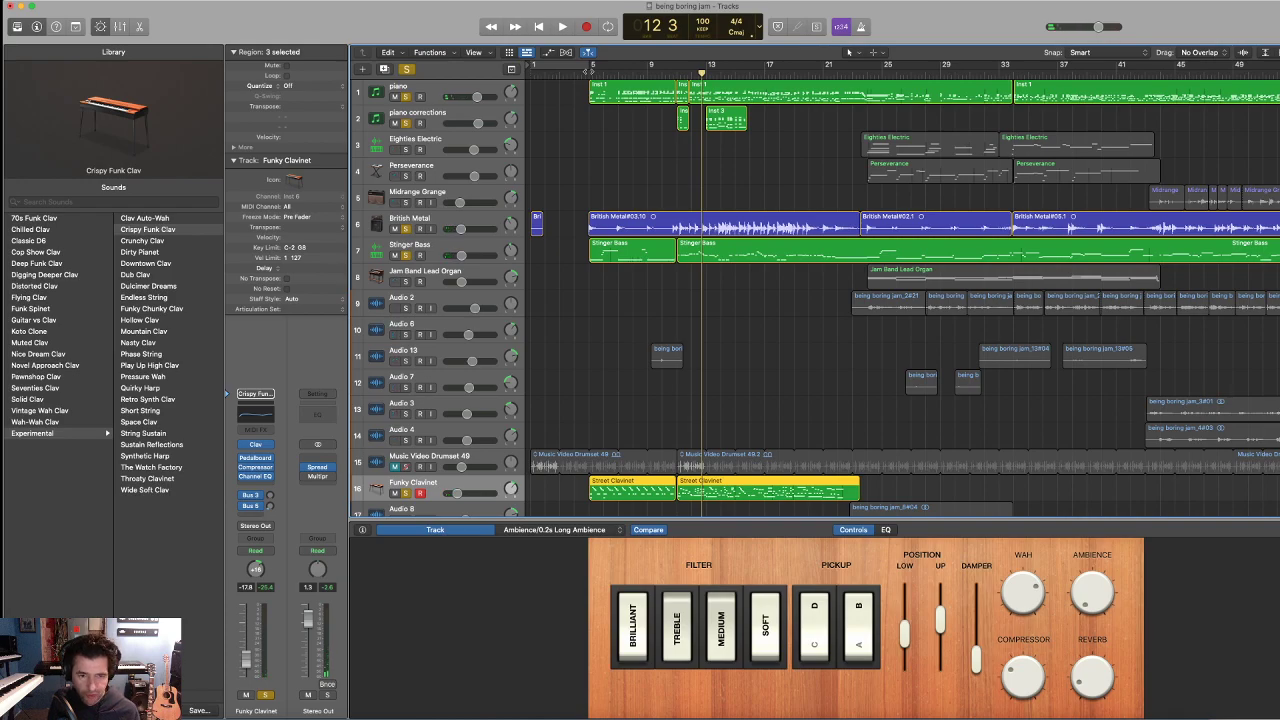
- Resume playback from bar 12 with the Music Video Drumset 49 track unmuted, and stop at bar 22
scroll(395, 449, "down", 1)
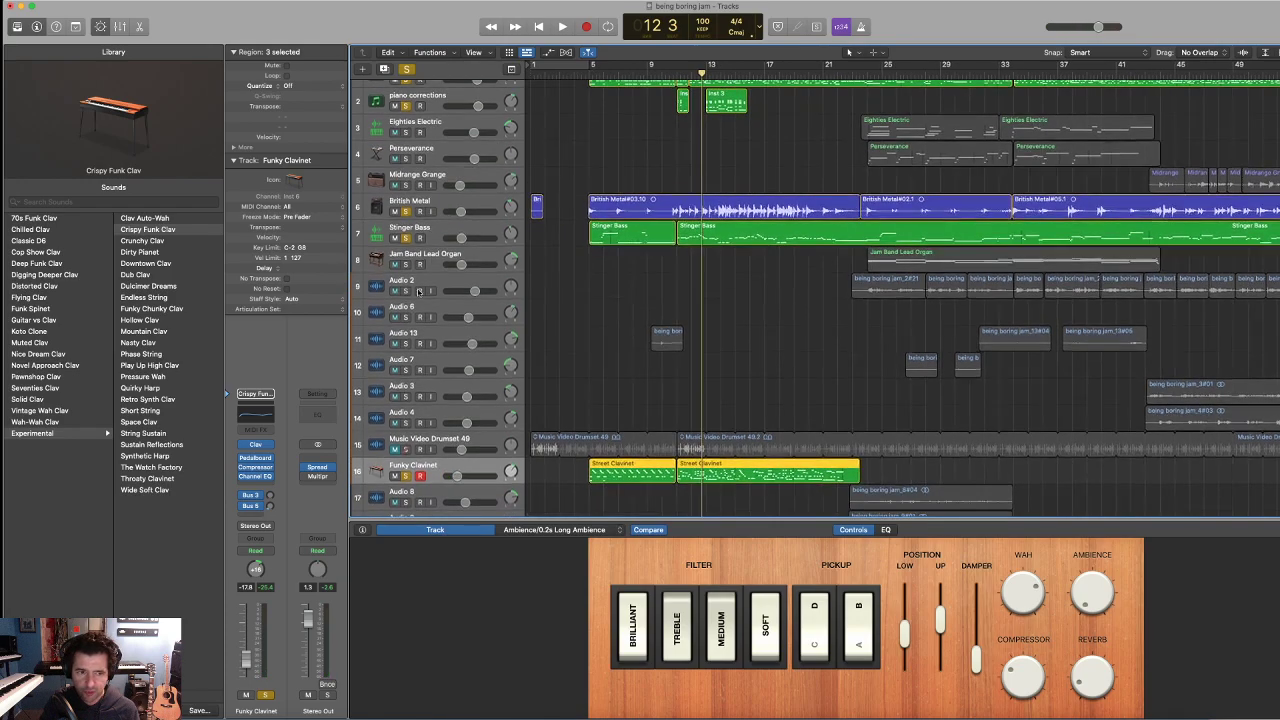
key("space")
left_click(395, 449)
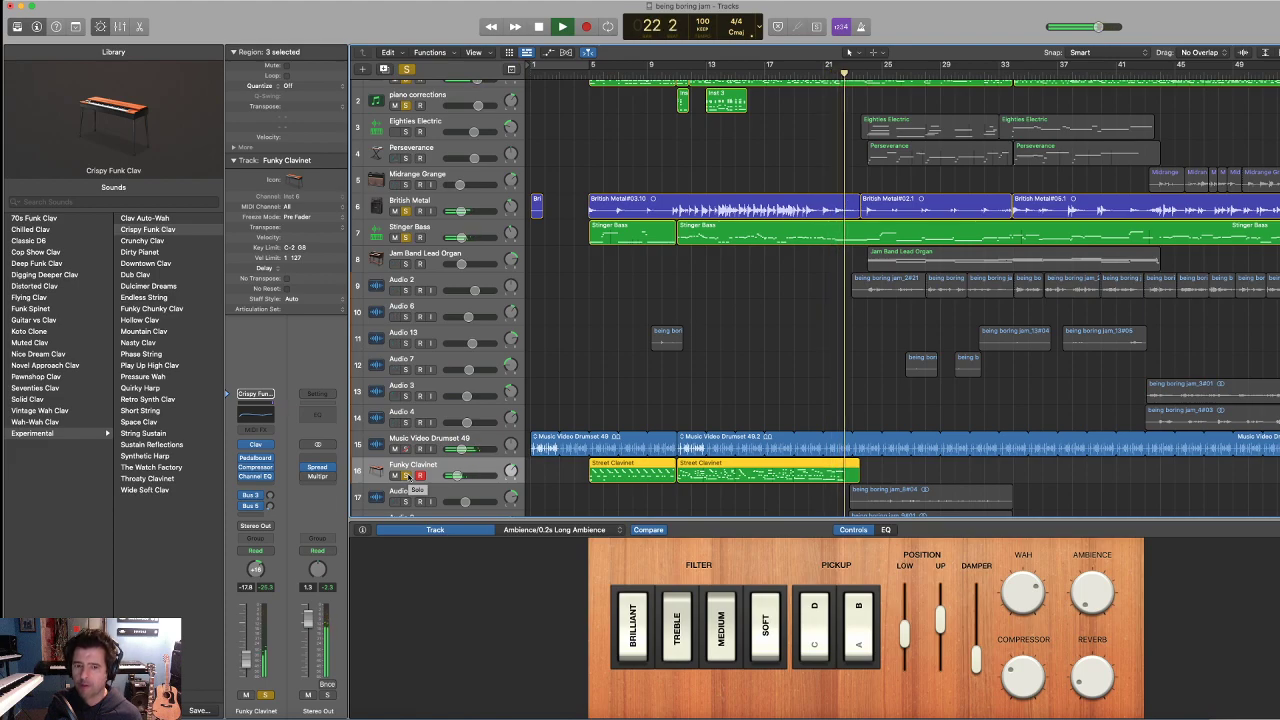
key("space")
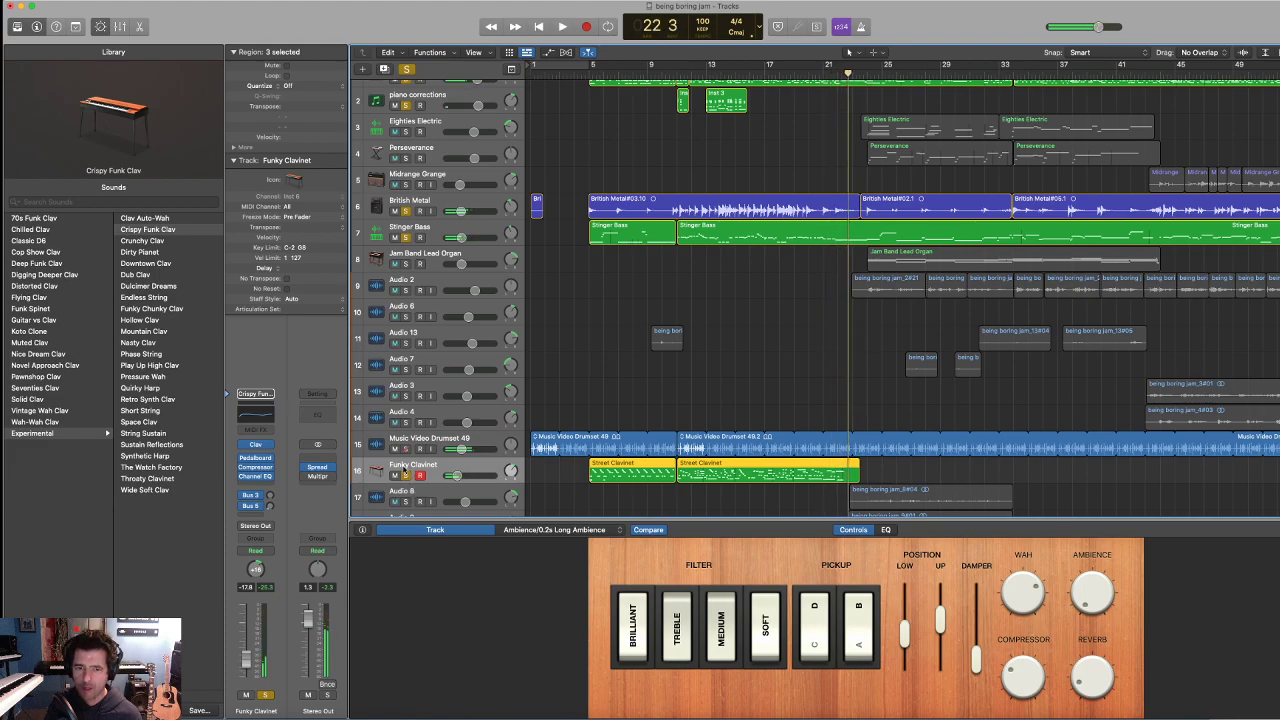
- Move the playhead back to bar 7 and unsolo the Funky Clavinet, Stinger Bass, British Metal and both piano tracks
left_click(631, 75)
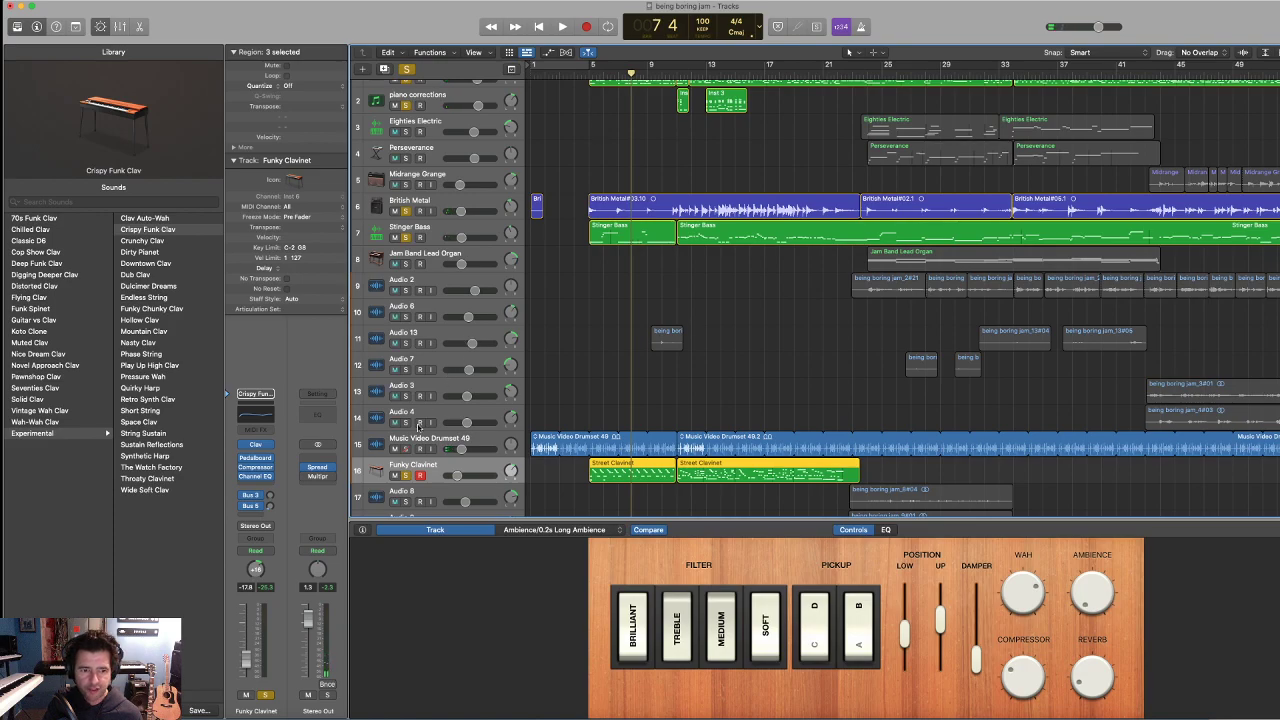
left_click(407, 477)
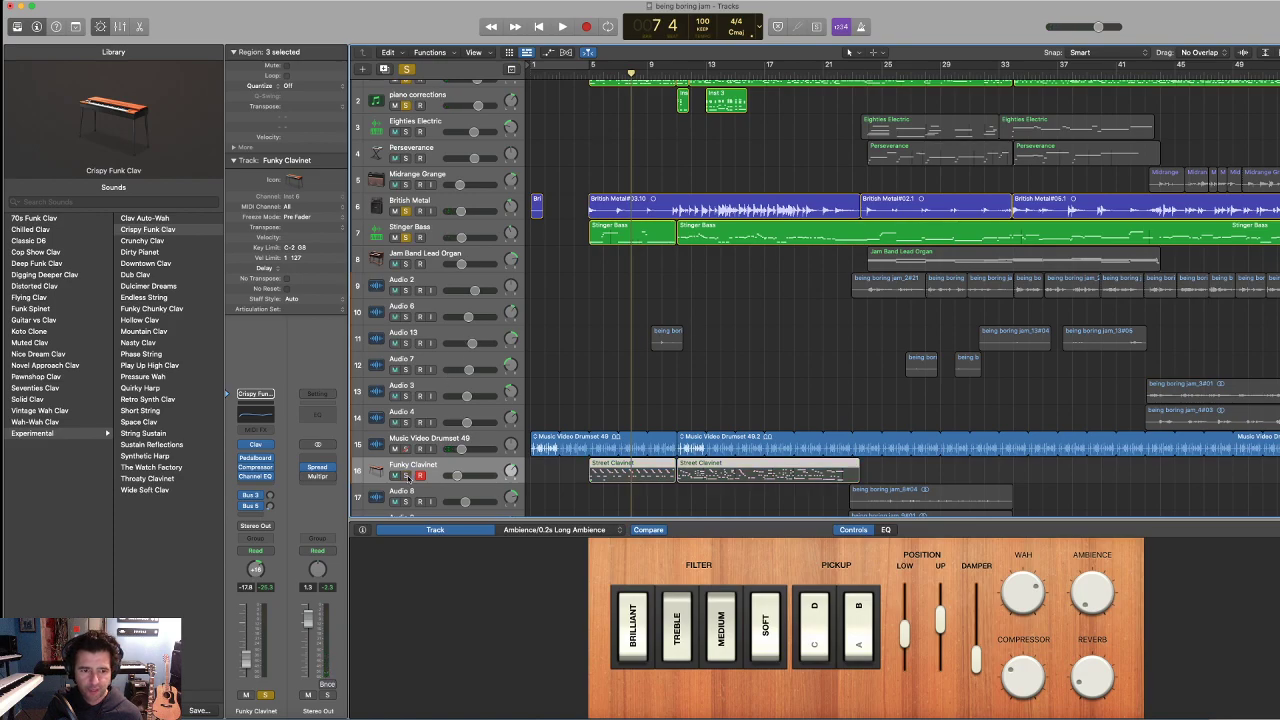
left_click(406, 237)
left_click(405, 211)
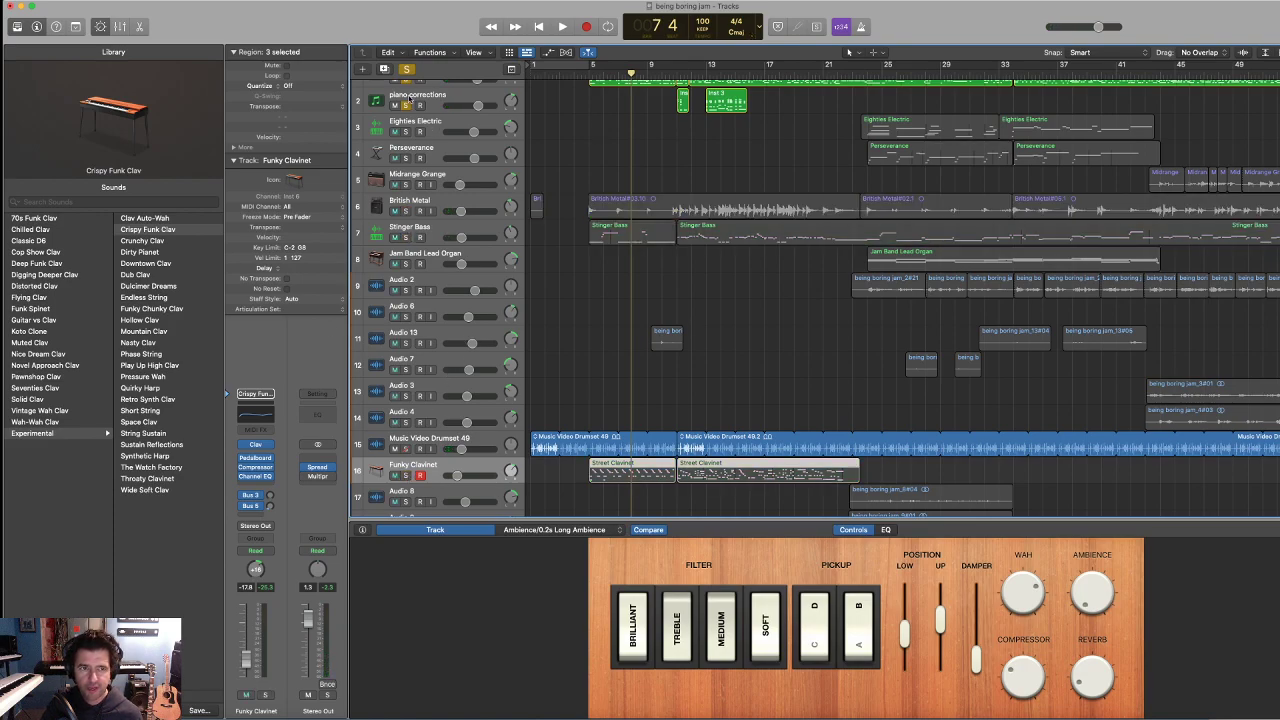
left_click(406, 70)
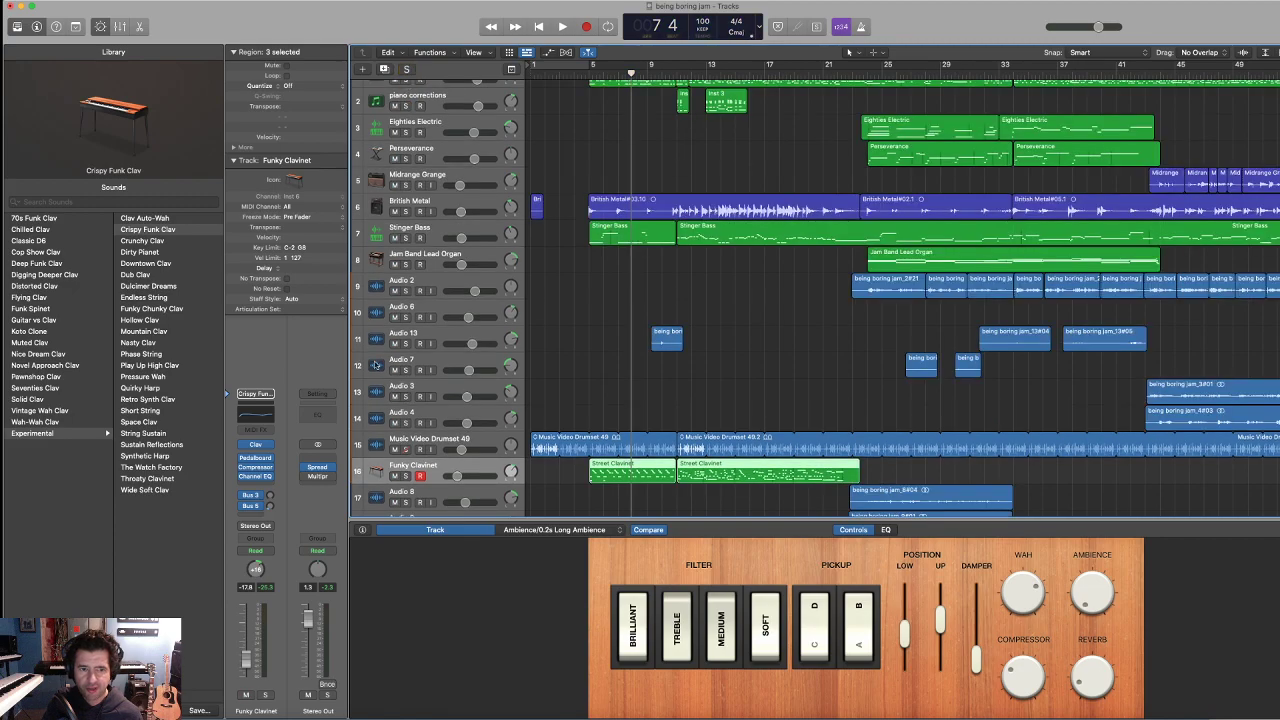
- Solo the Audio 13 track and play its first region from bar 9, stopping at bar 10
left_click(406, 343)
left_click(649, 73)
key("space")
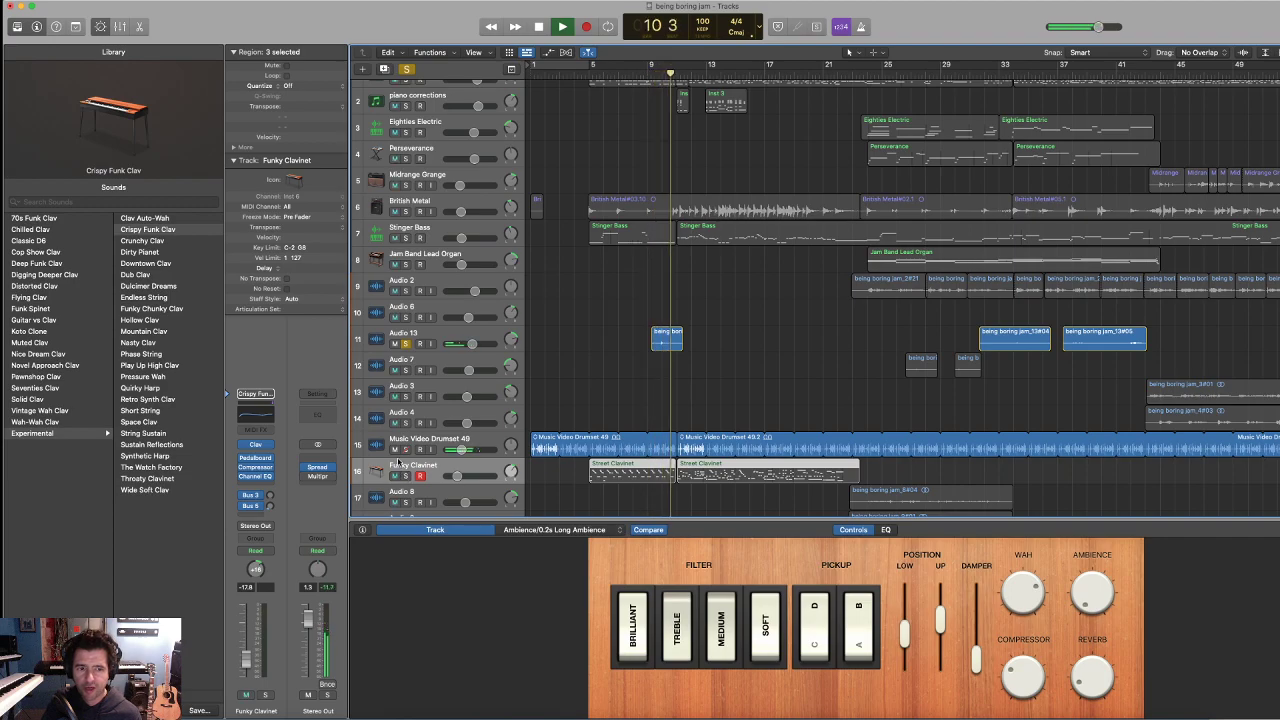
key("space")
- Mute the Music Video Drumset 49 track and replay the first Audio 13 region without drums
left_click(396, 451)
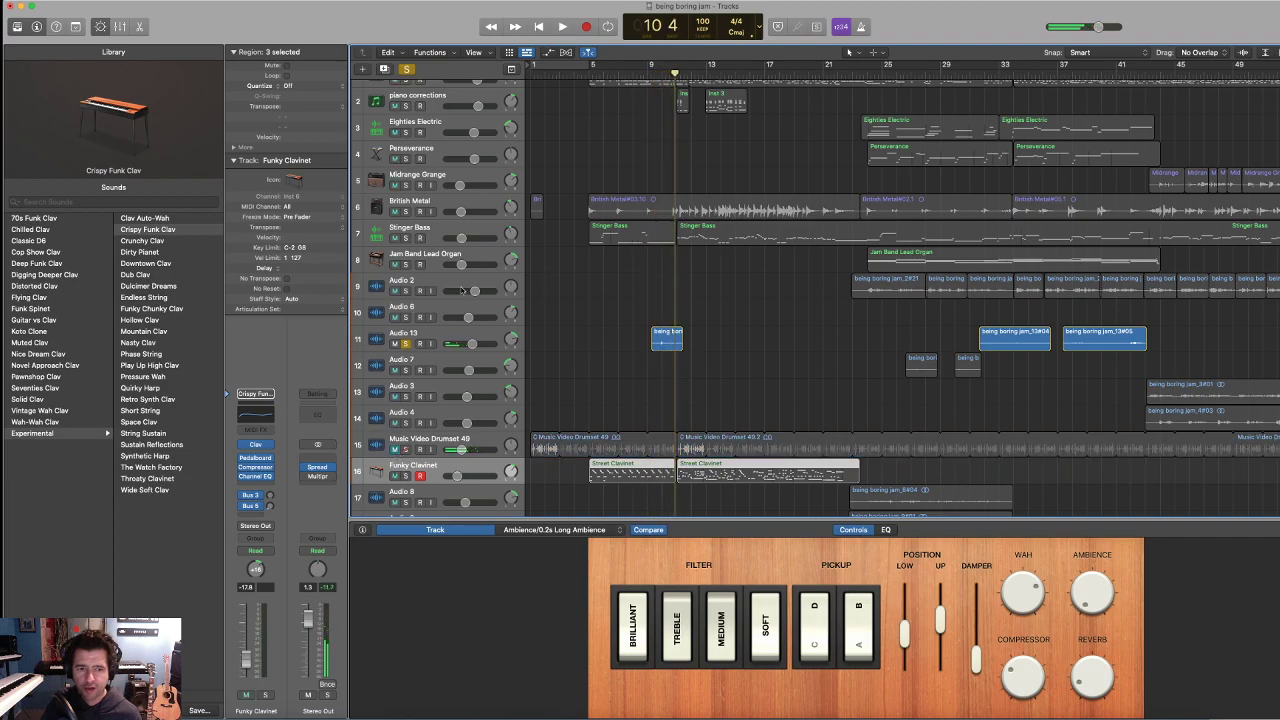
left_click(653, 73)
key("space")
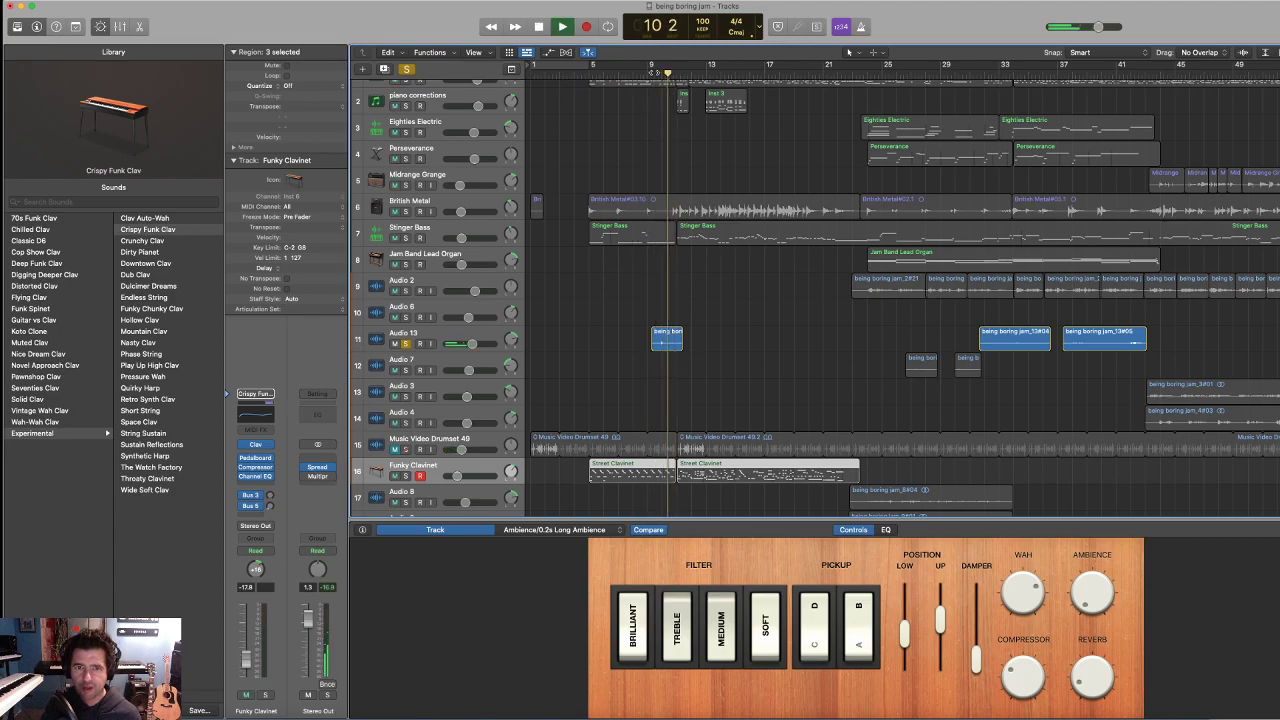
key("space")
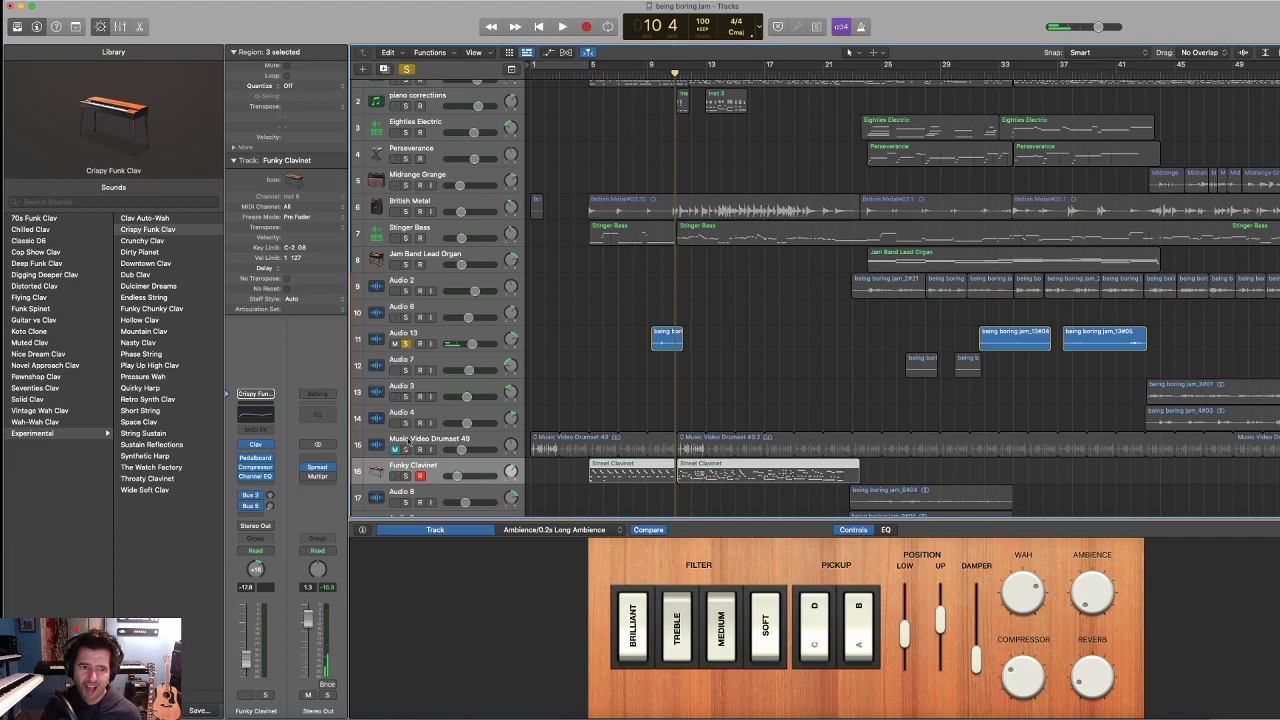
- Add Funky Clavinet, both piano tracks, Stinger Bass and British Metal to the Audio 13 solo, and unmute Music Video Drumset 49
left_click(406, 476)
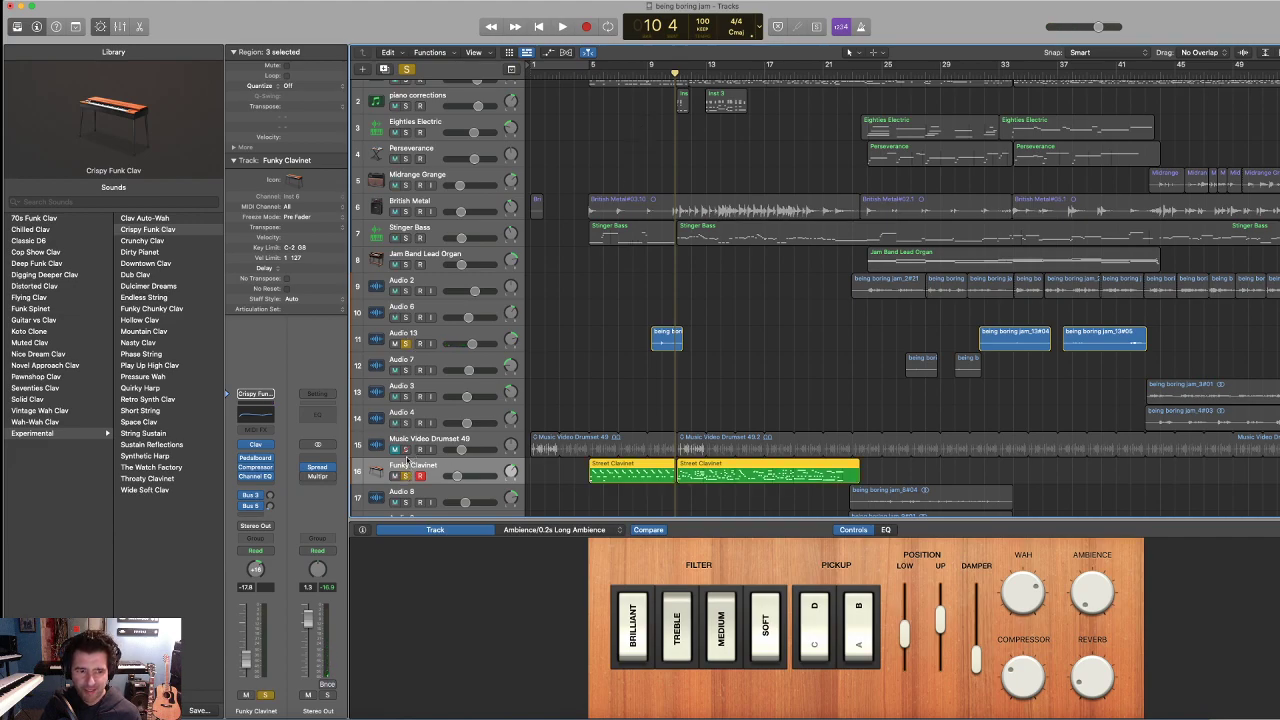
left_click(404, 449)
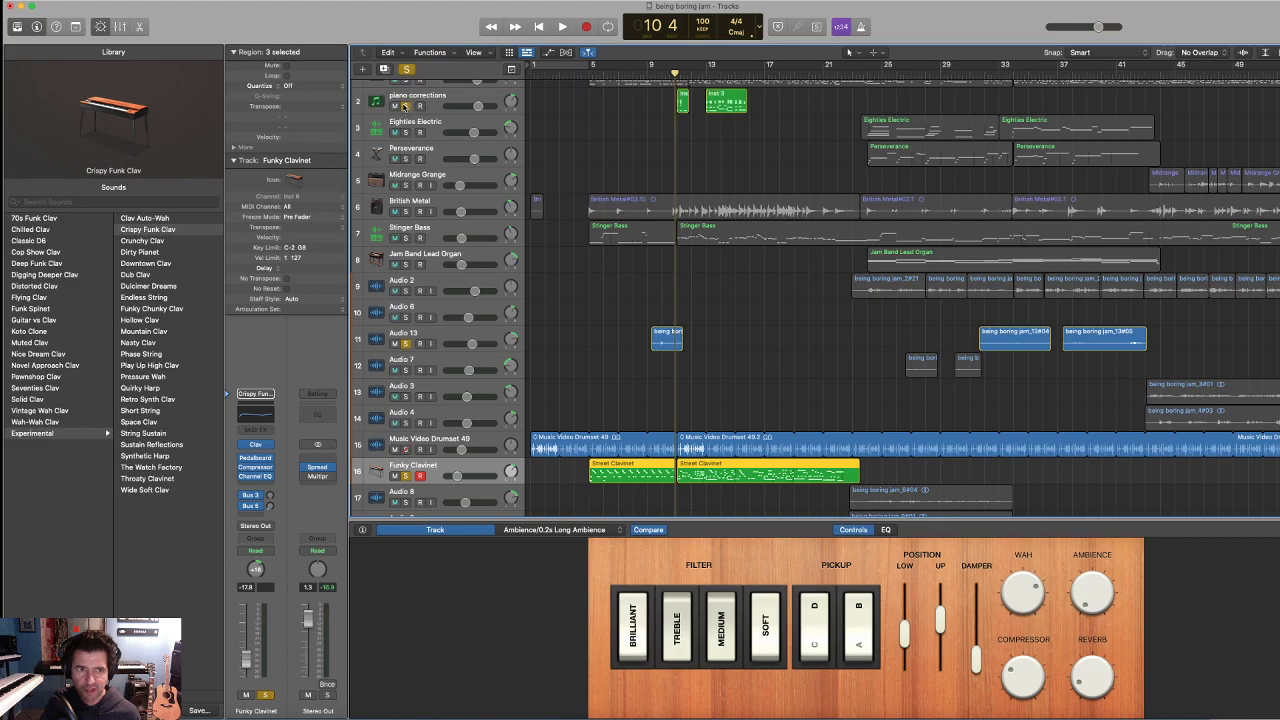
left_click(404, 87)
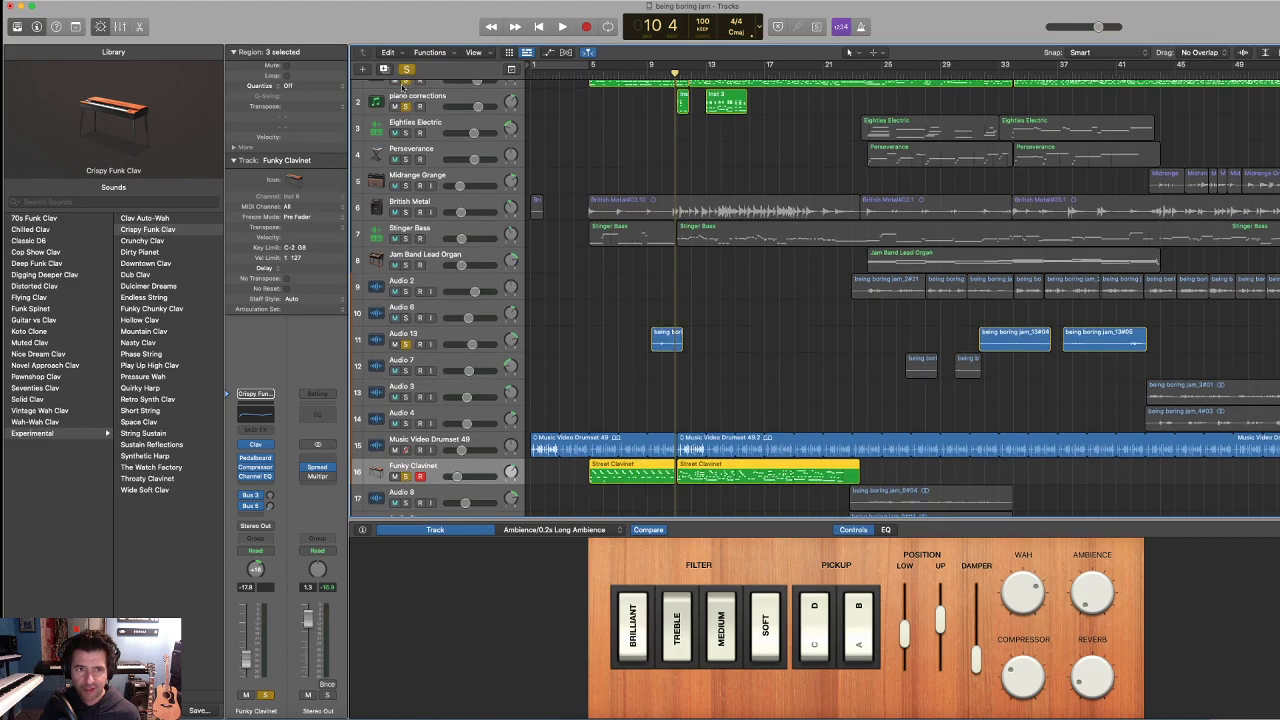
left_click(405, 239)
left_click(405, 212)
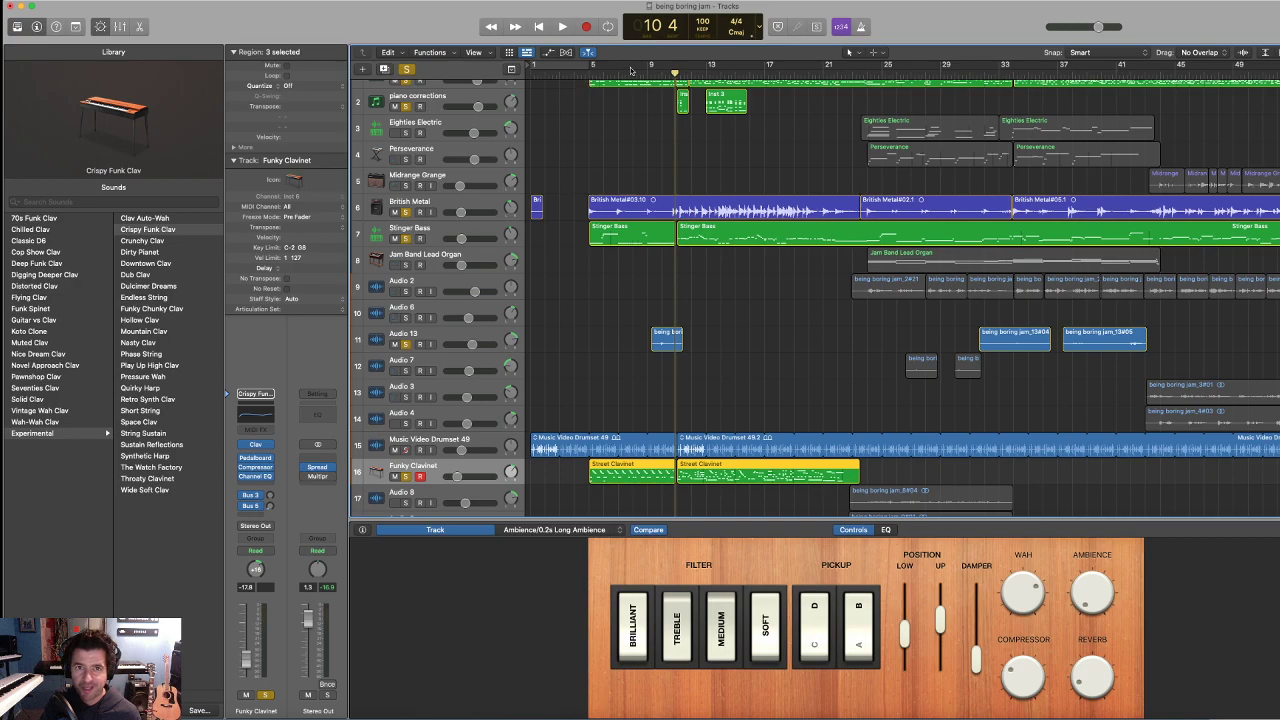
- Play the combined soloed layers while looking over the lower tracks, and stop at bar 22
key("space")
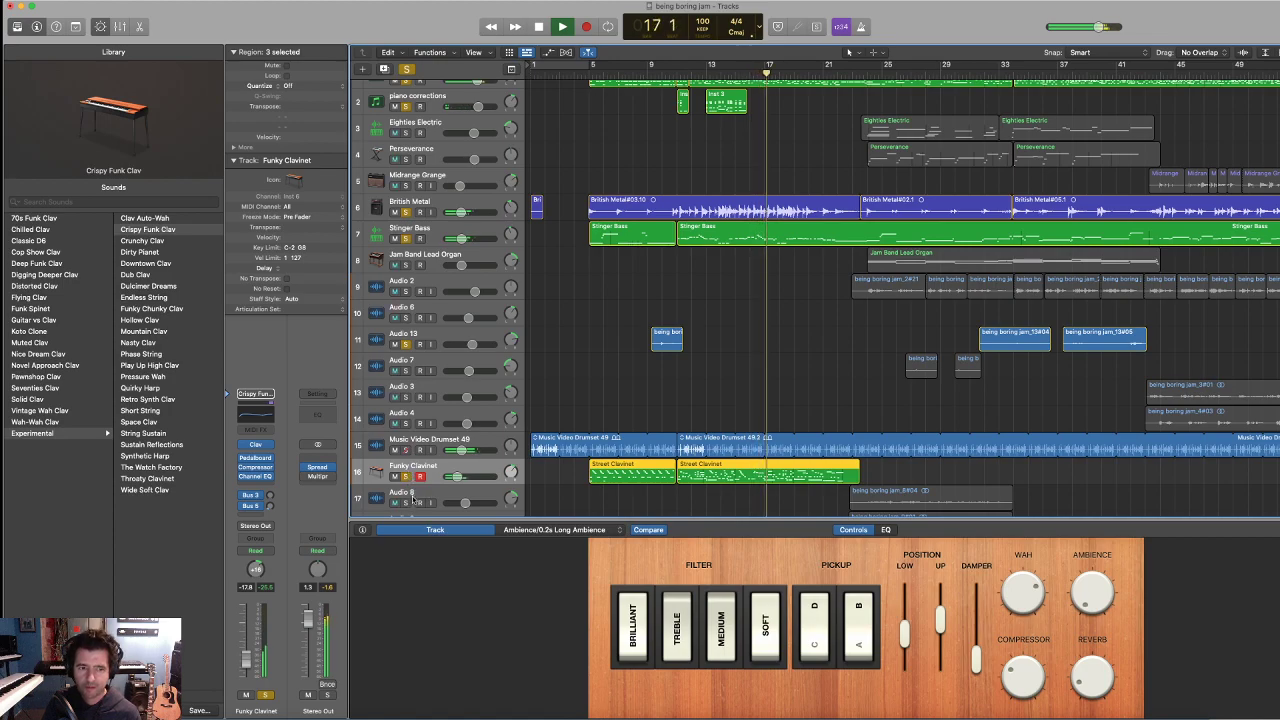
scroll(411, 495, "down", 3)
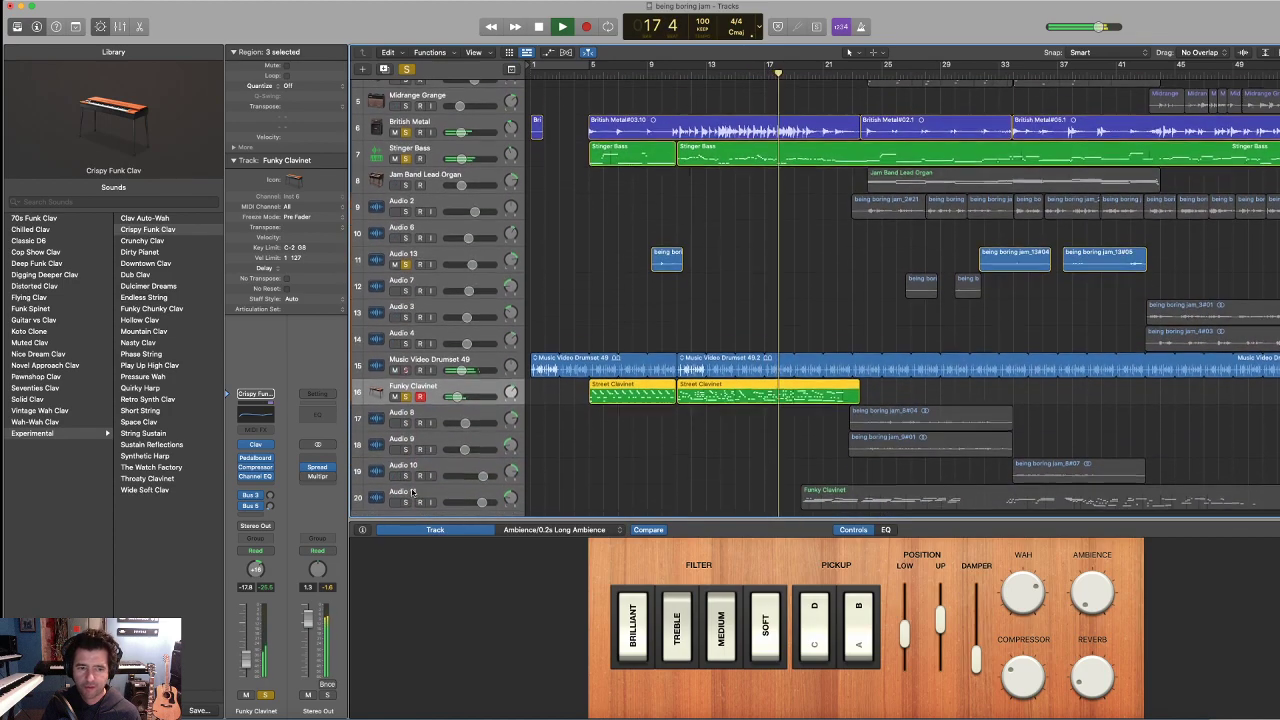
scroll(411, 495, "down", 1)
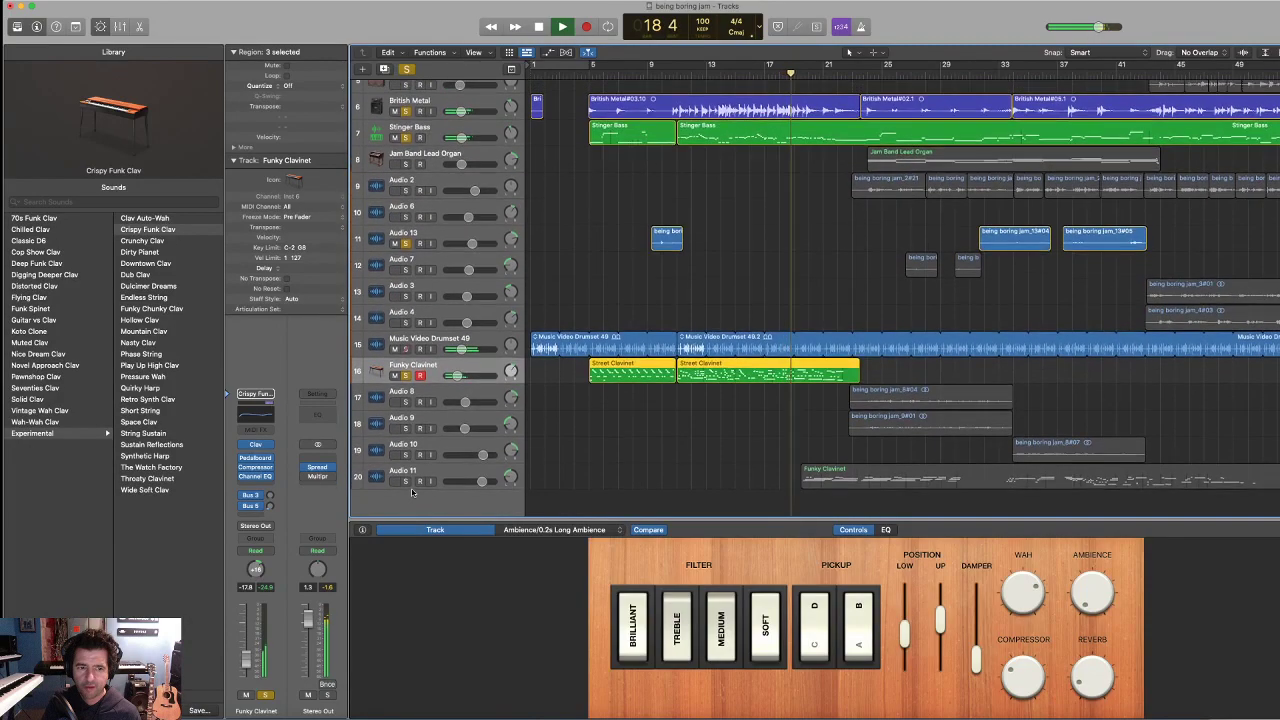
scroll(411, 492, "up", 2)
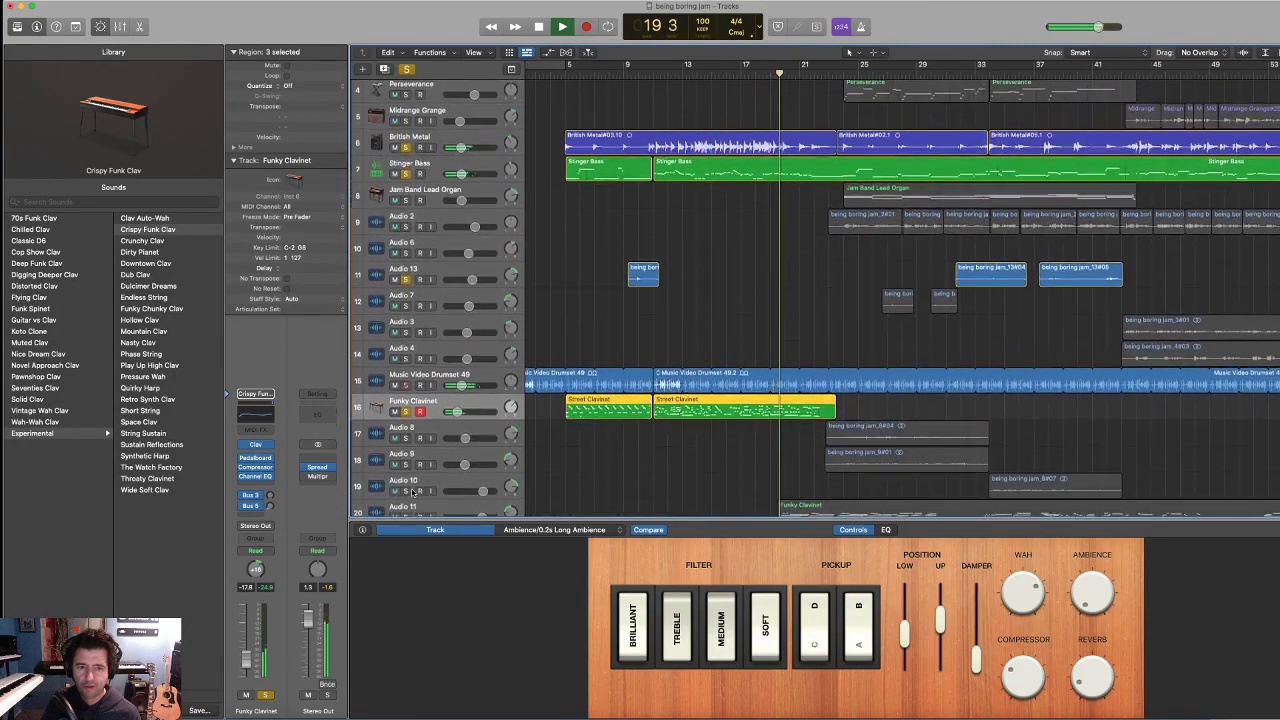
scroll(411, 490, "up", 1)
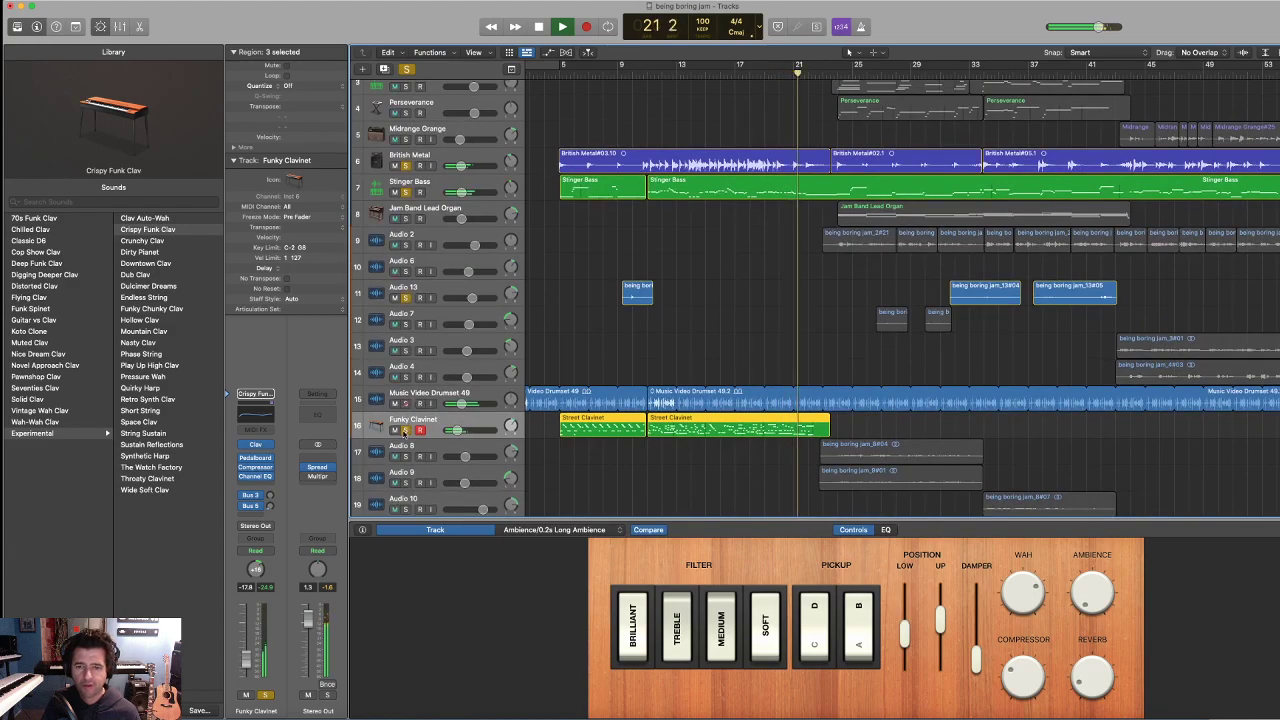
key("space")
- Unsolo the Funky Clavinet, Audio 13, Stinger Bass, British Metal and both piano tracks, and mute Music Video Drumset 49
left_click(405, 430)
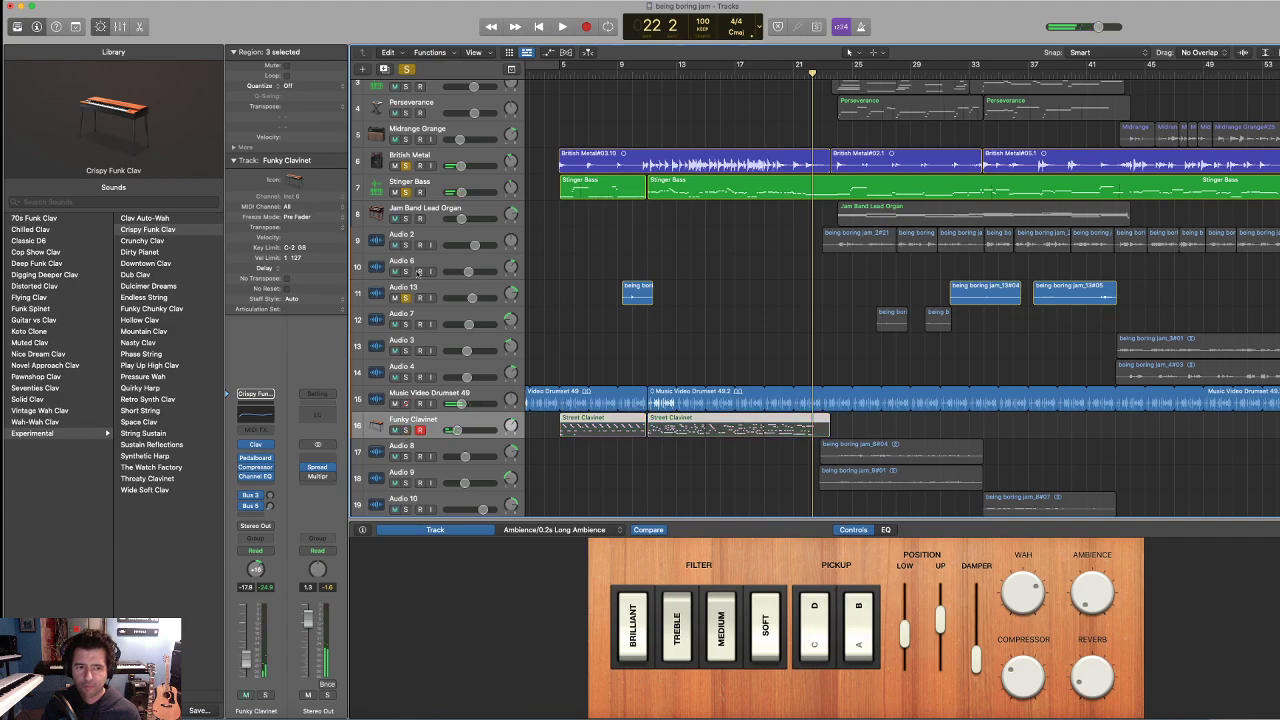
left_click(407, 298)
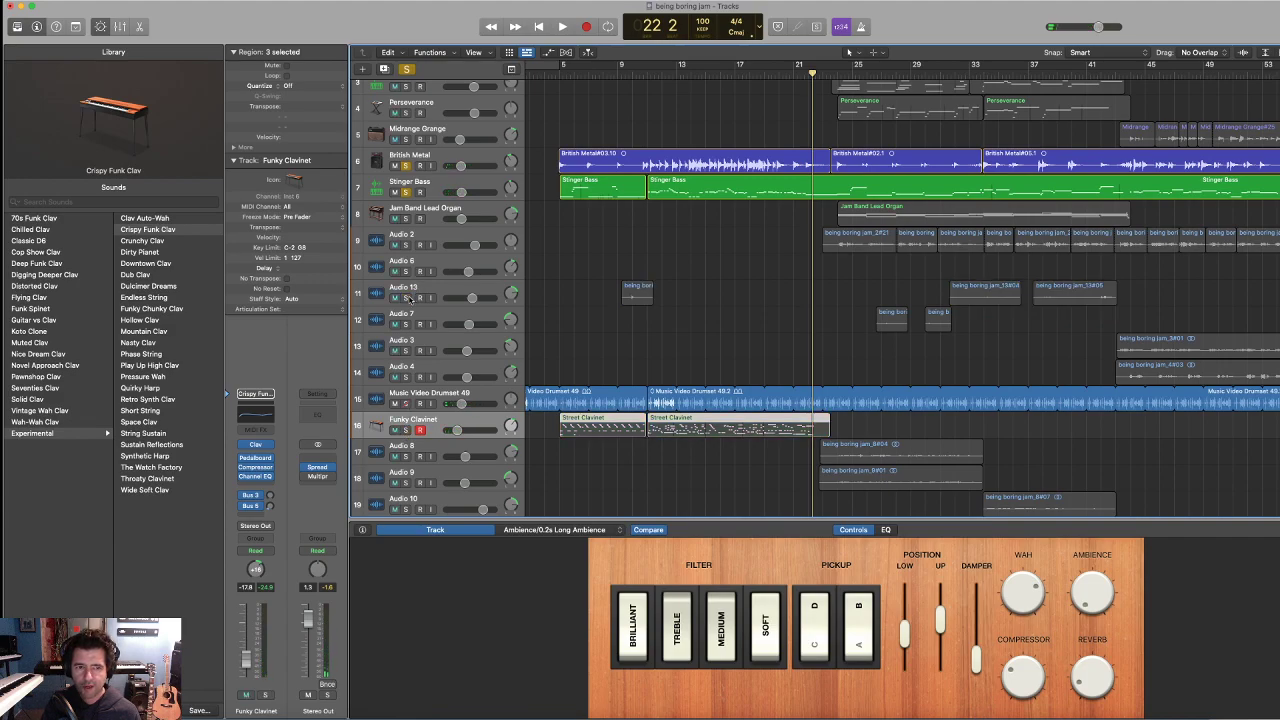
left_click(405, 192)
left_click(405, 166)
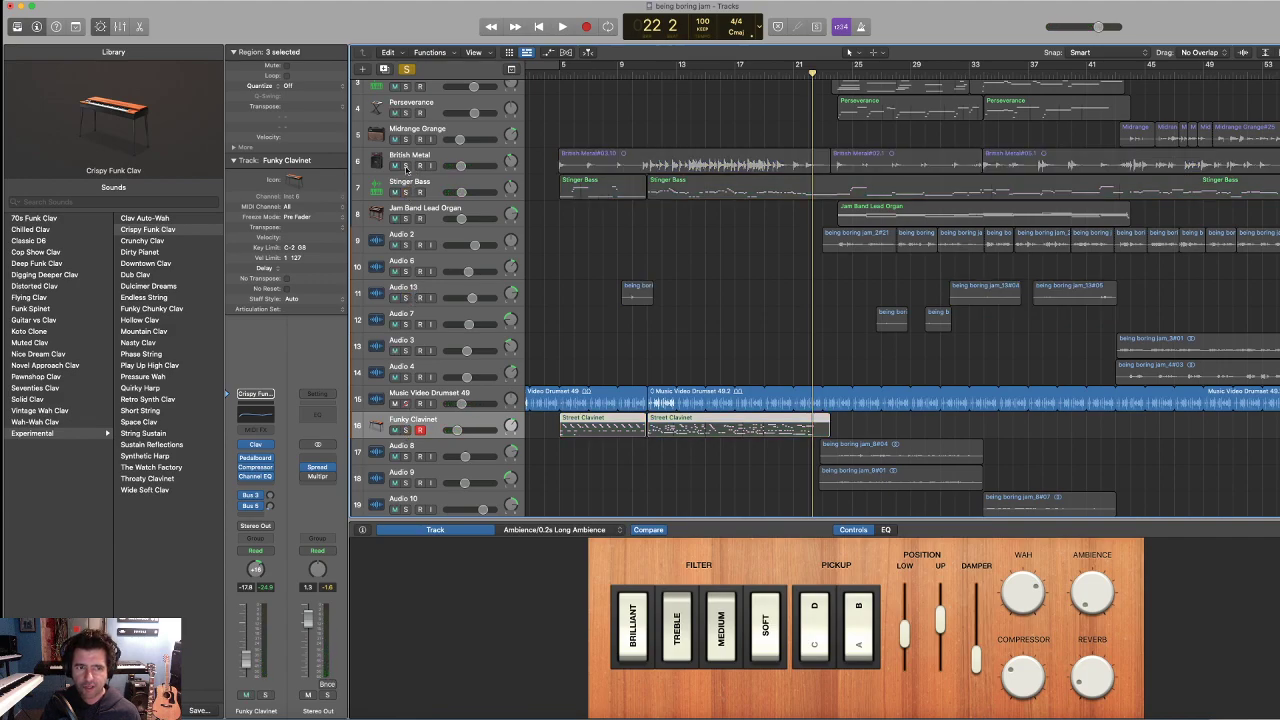
scroll(407, 168, "up", 3)
left_click(405, 124)
left_click(406, 98)
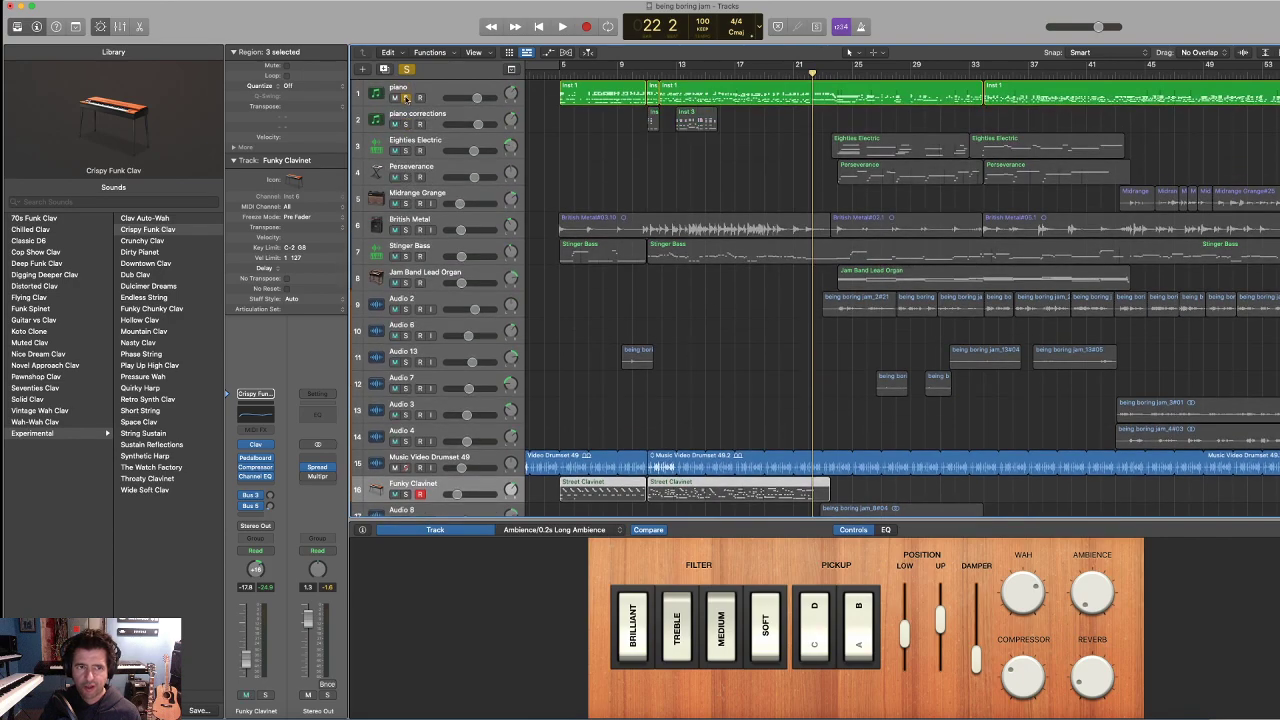
scroll(532, 210, "left", 1)
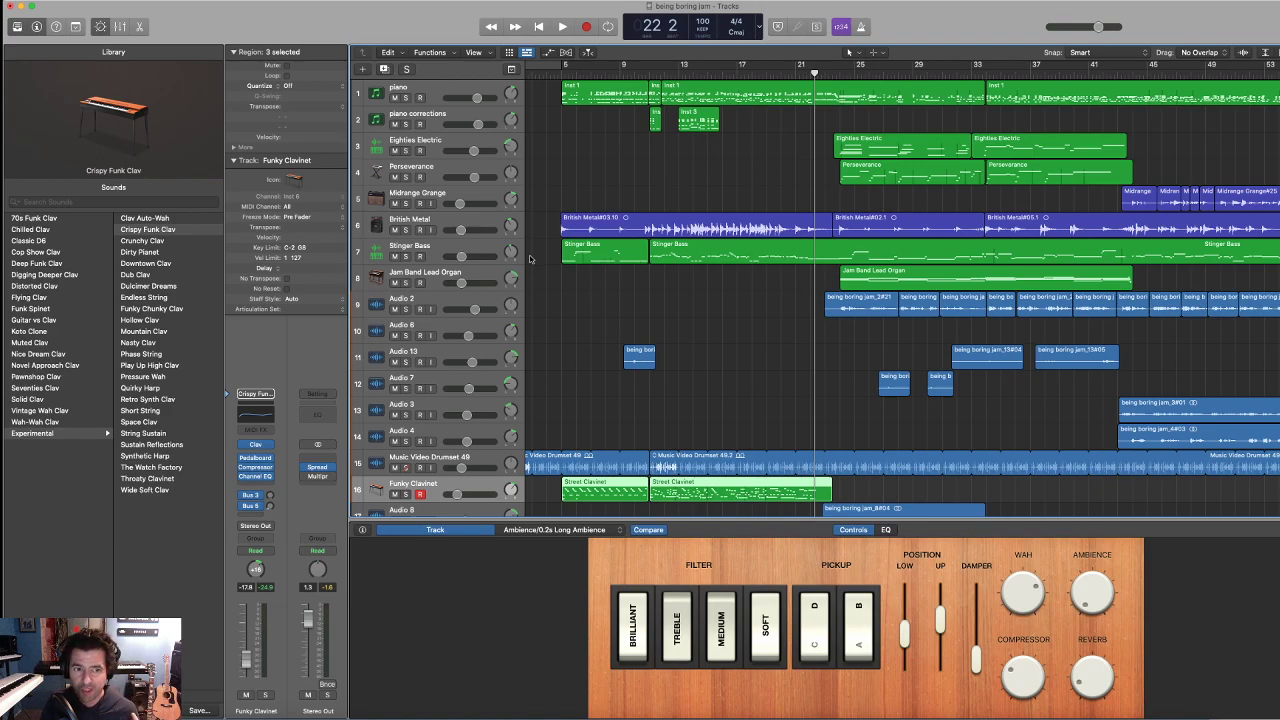
left_click(394, 467)
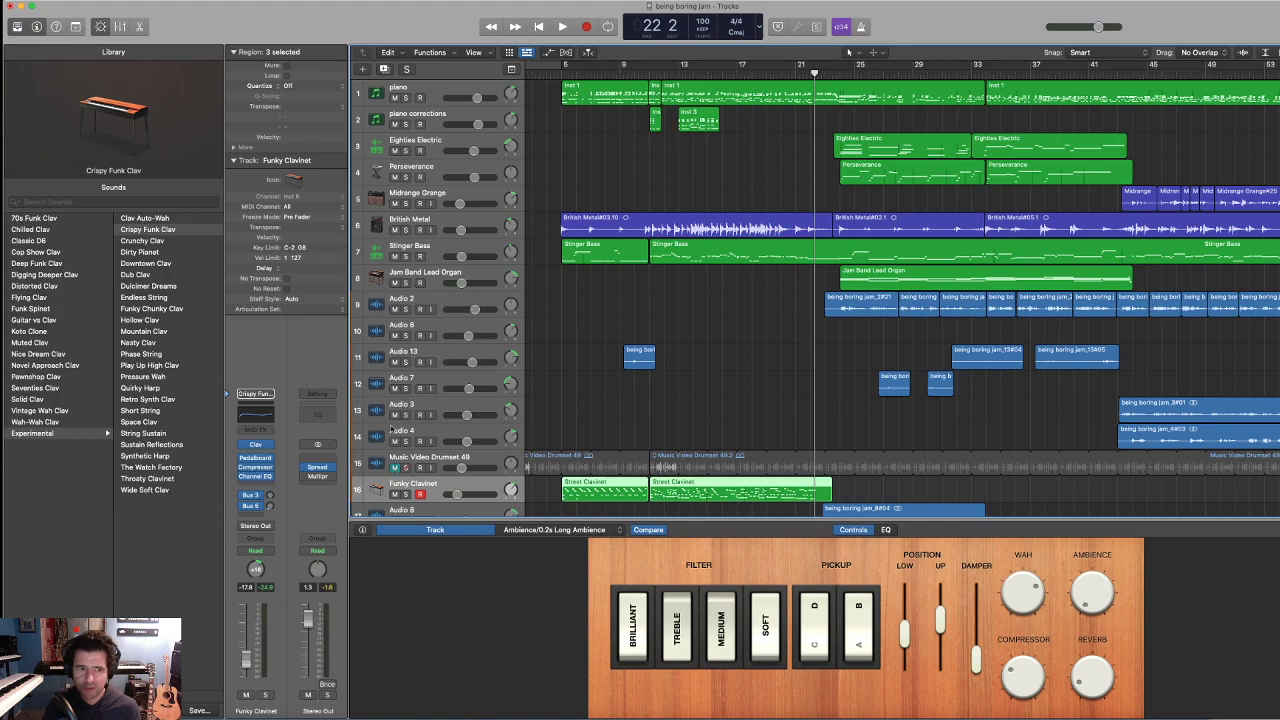
- Solo the Audio 2 track and play its opening passage from bar 22 to bar 25
left_click(443, 298)
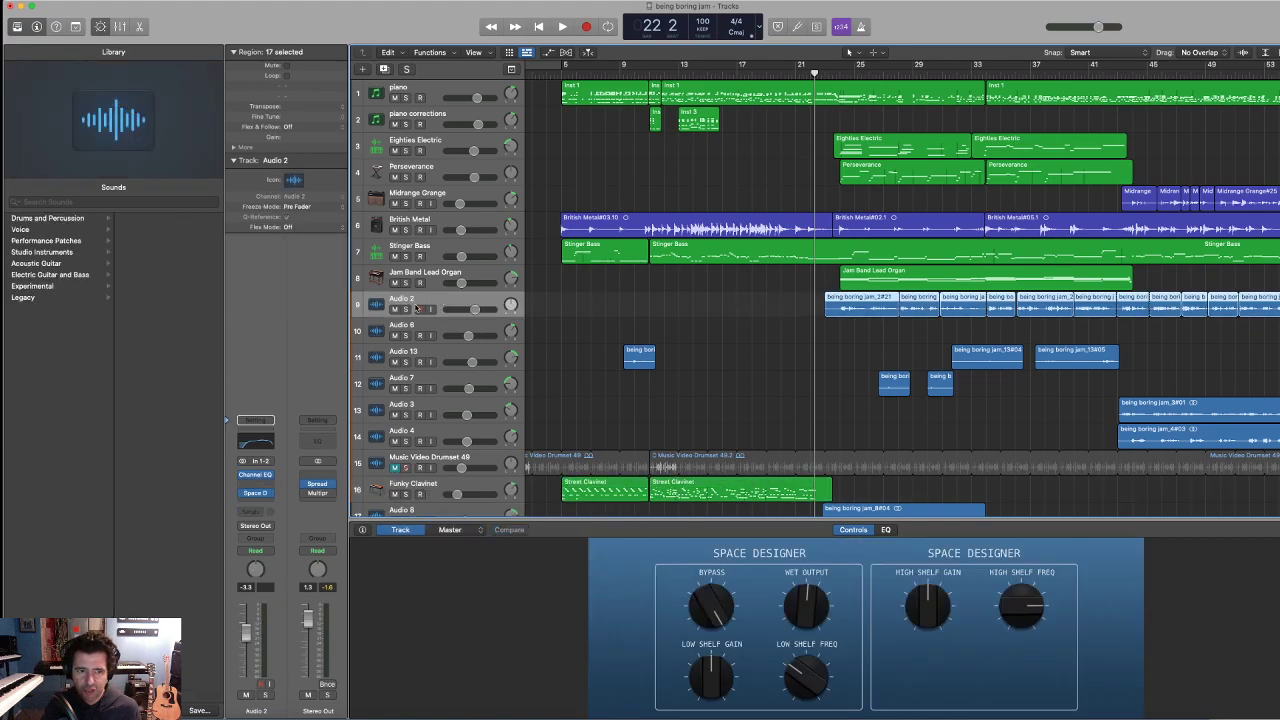
left_click(407, 309)
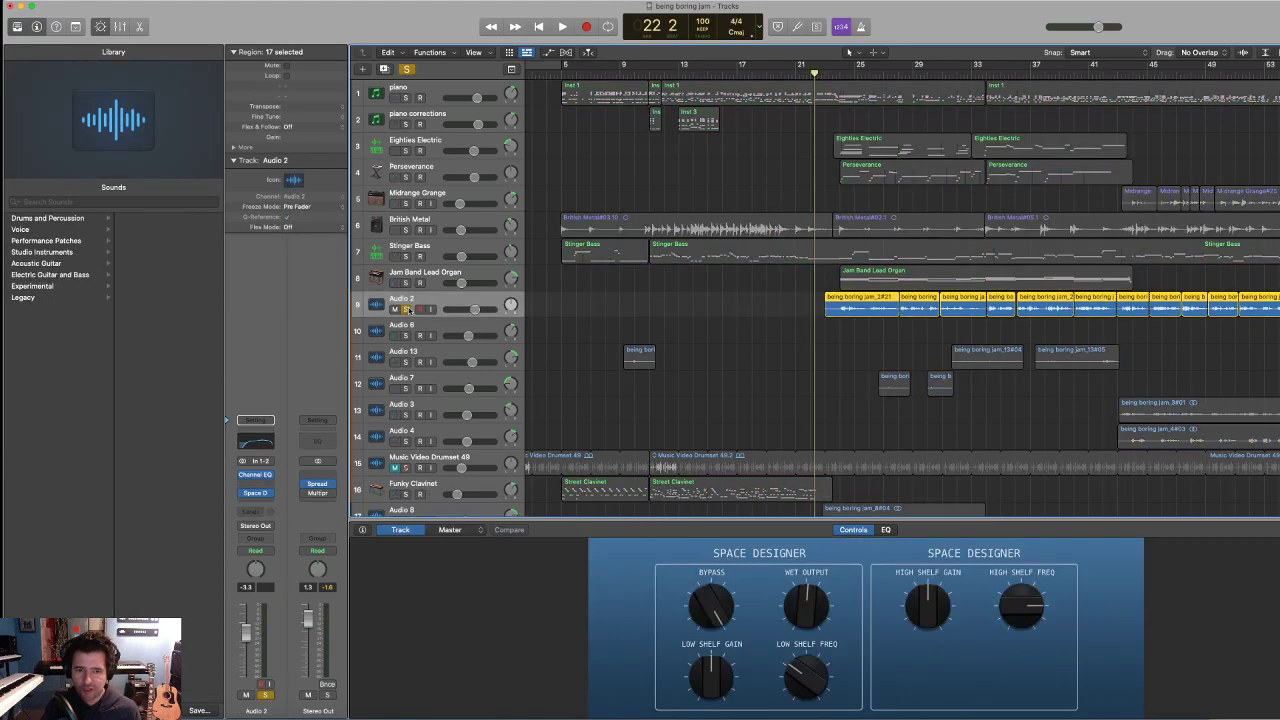
key("space")
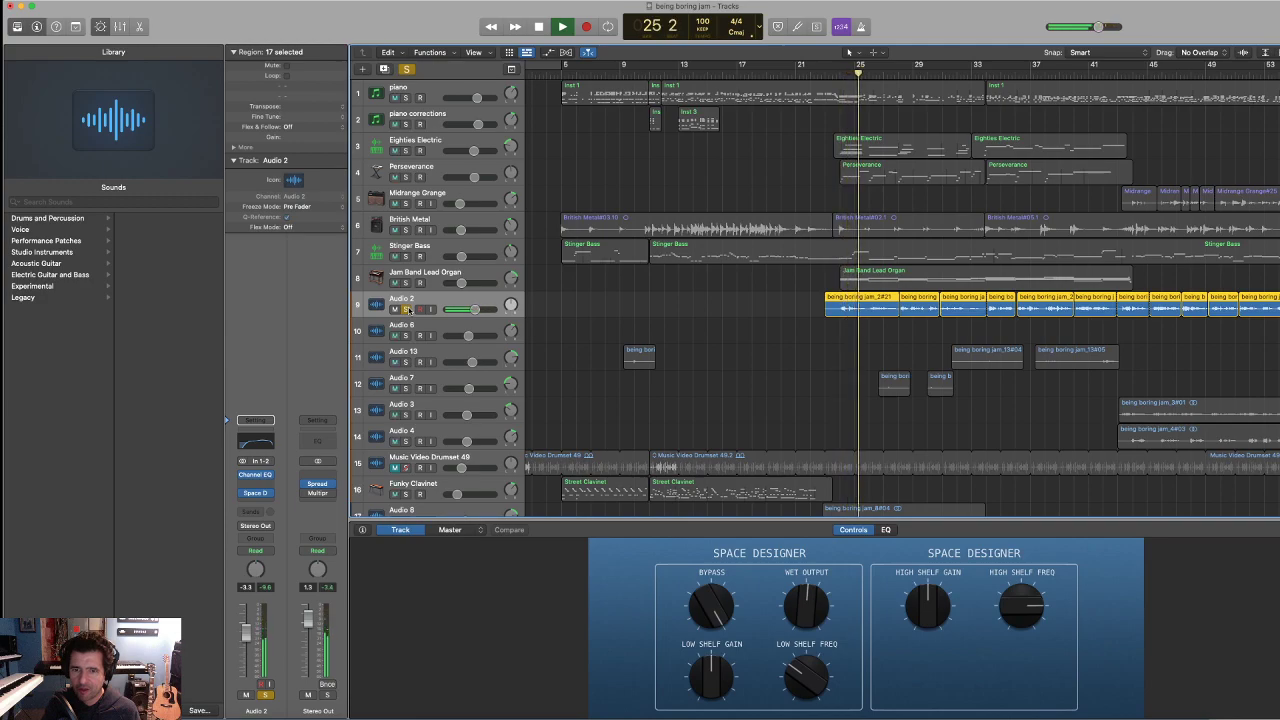
key("space")
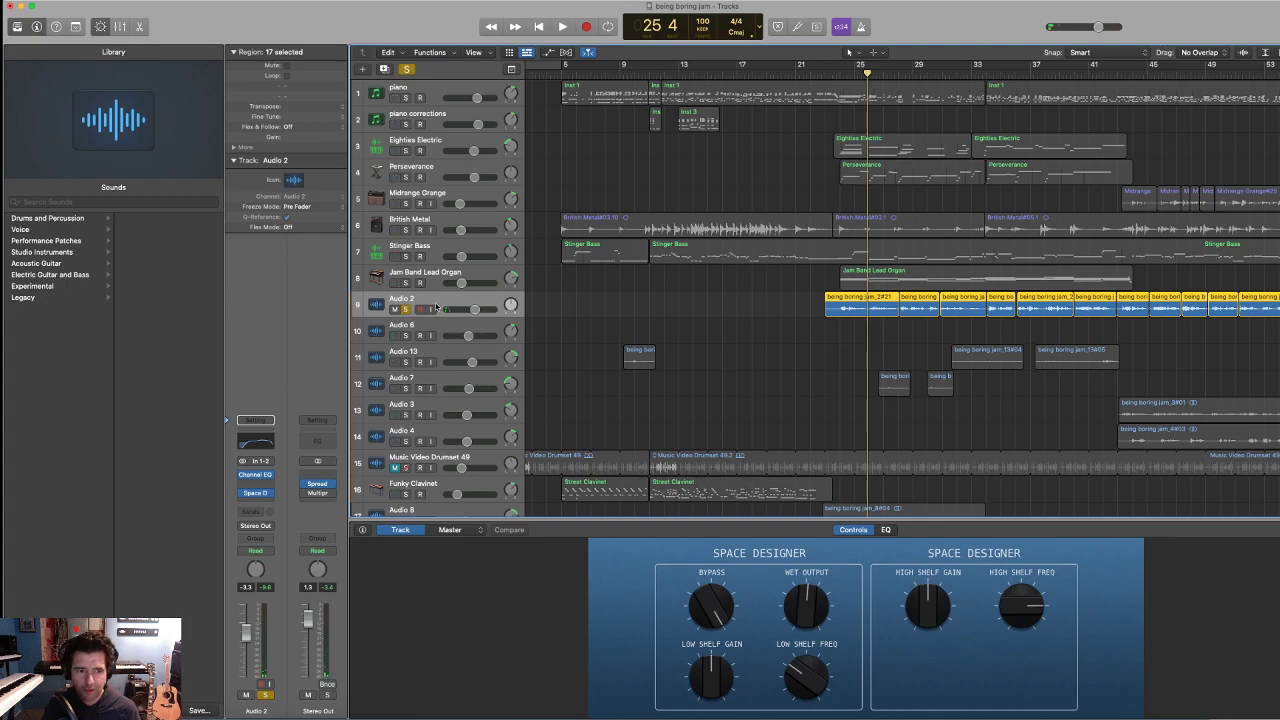
- Open the Space Designer reverb on Audio 2, play the soloed track with its settings in view, and close the plug-in
left_click(257, 494)
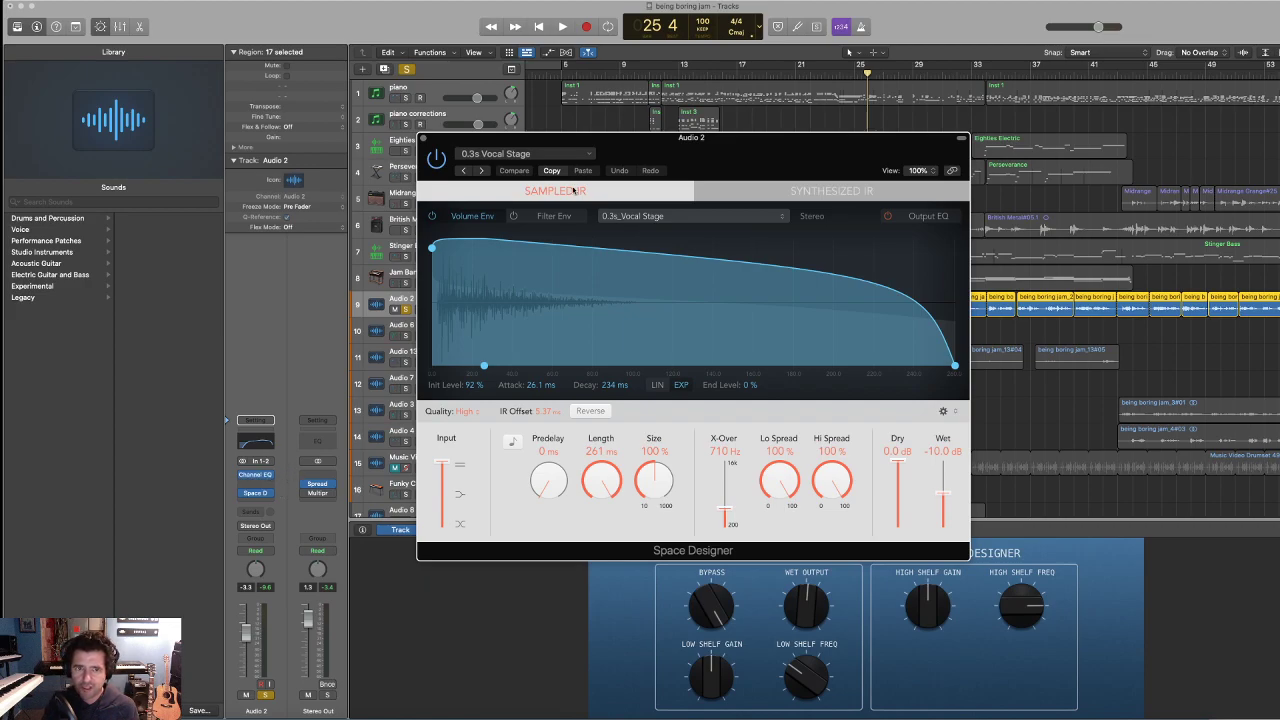
left_click_drag(496, 139, 564, 135)
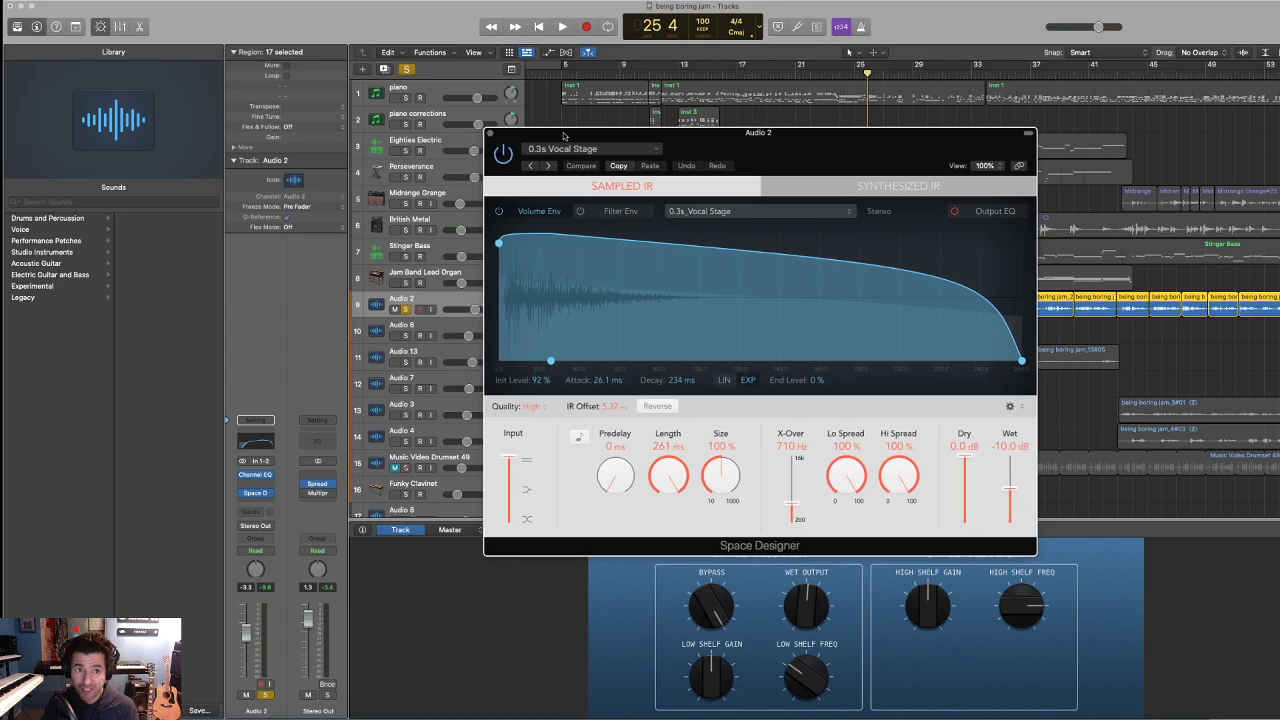
key("space")
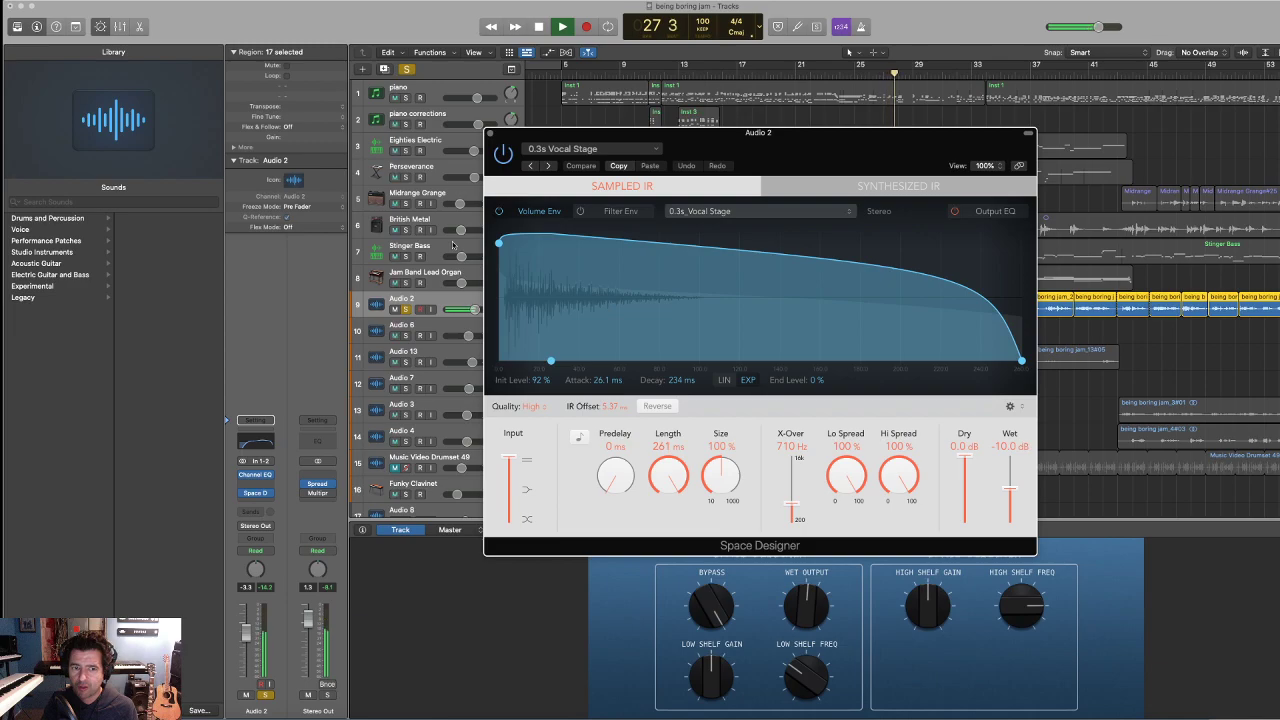
key("space")
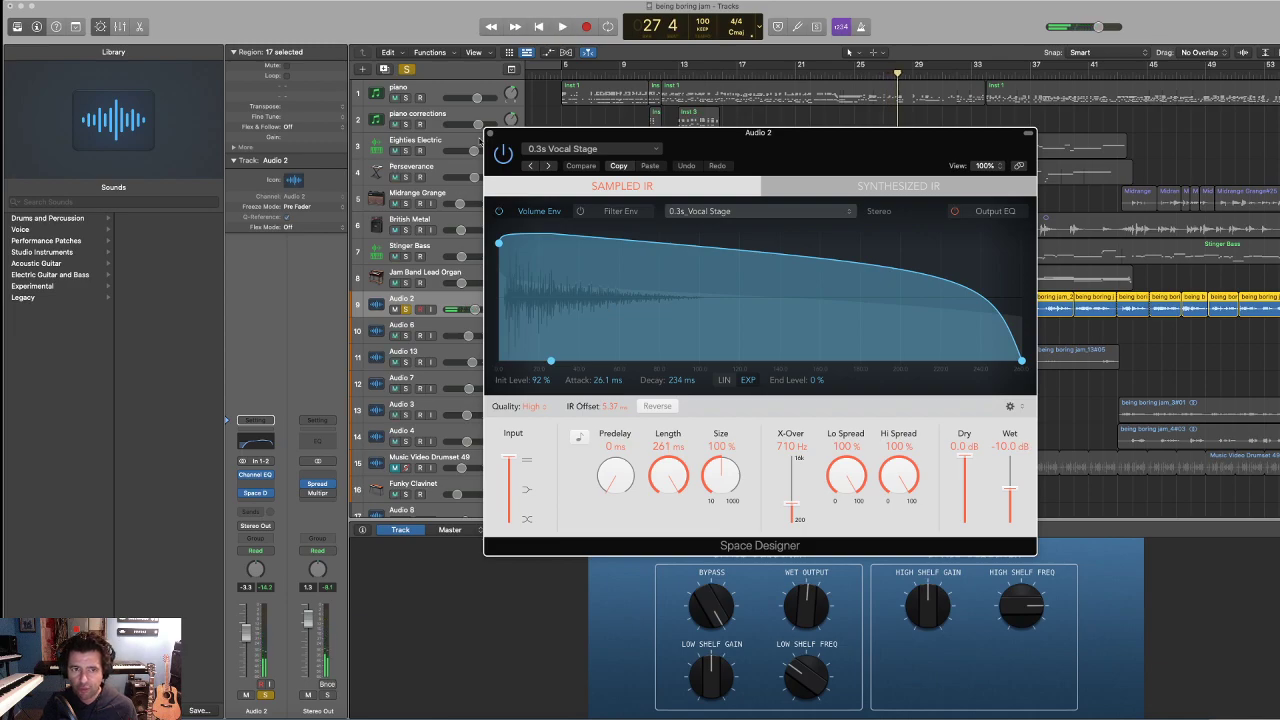
left_click(491, 134)
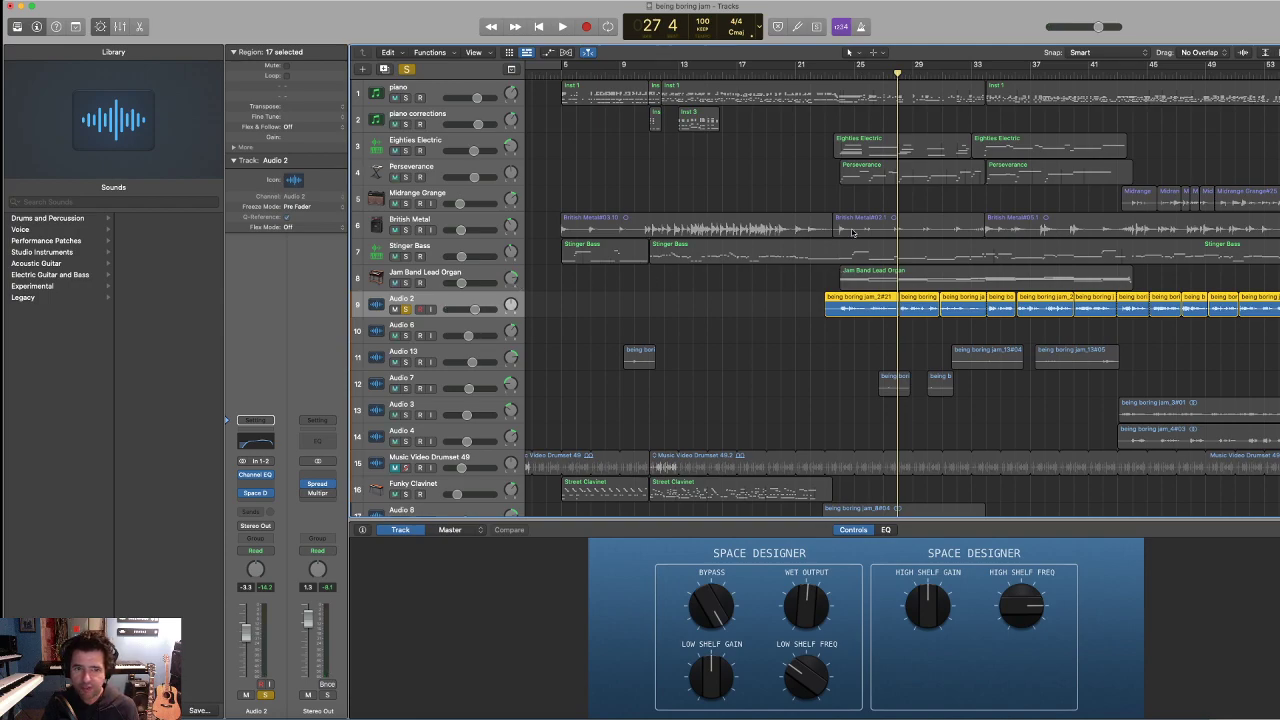
- Replay Audio 2 from bar 23, lift its solo briefly to hear the full mix, and stop with Audio 2 soloed again
left_click(832, 74)
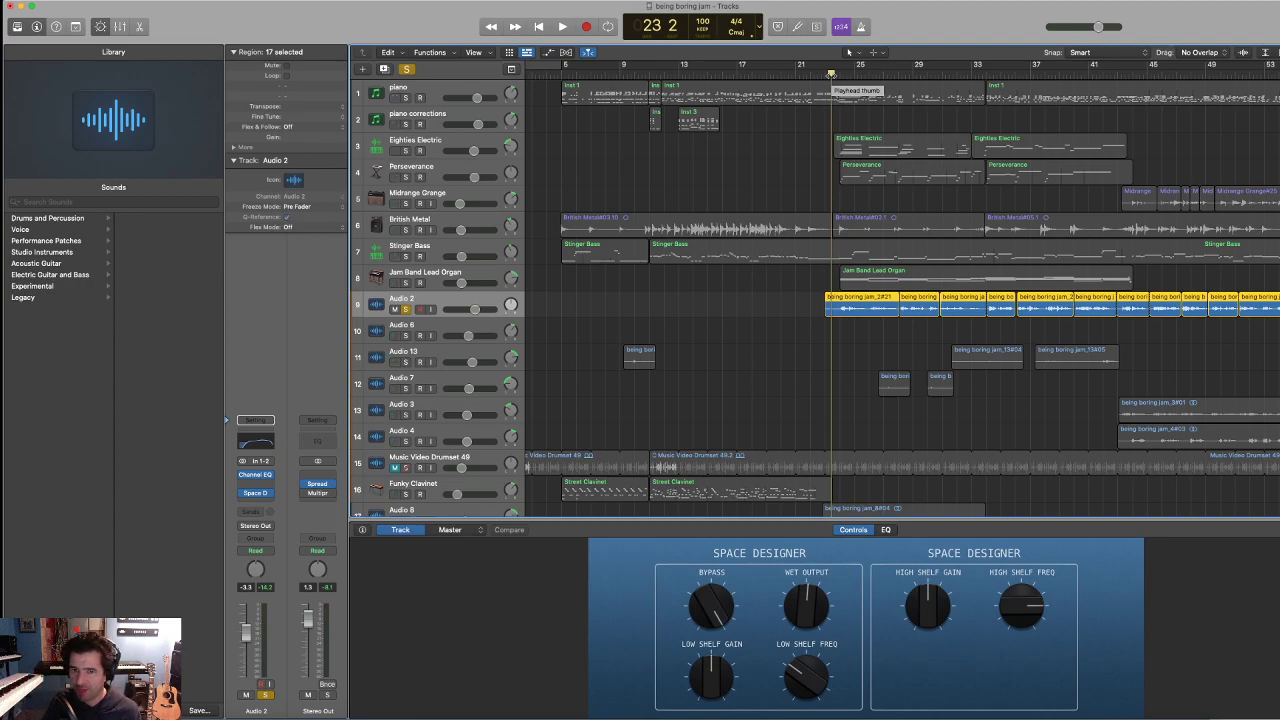
left_click(826, 73)
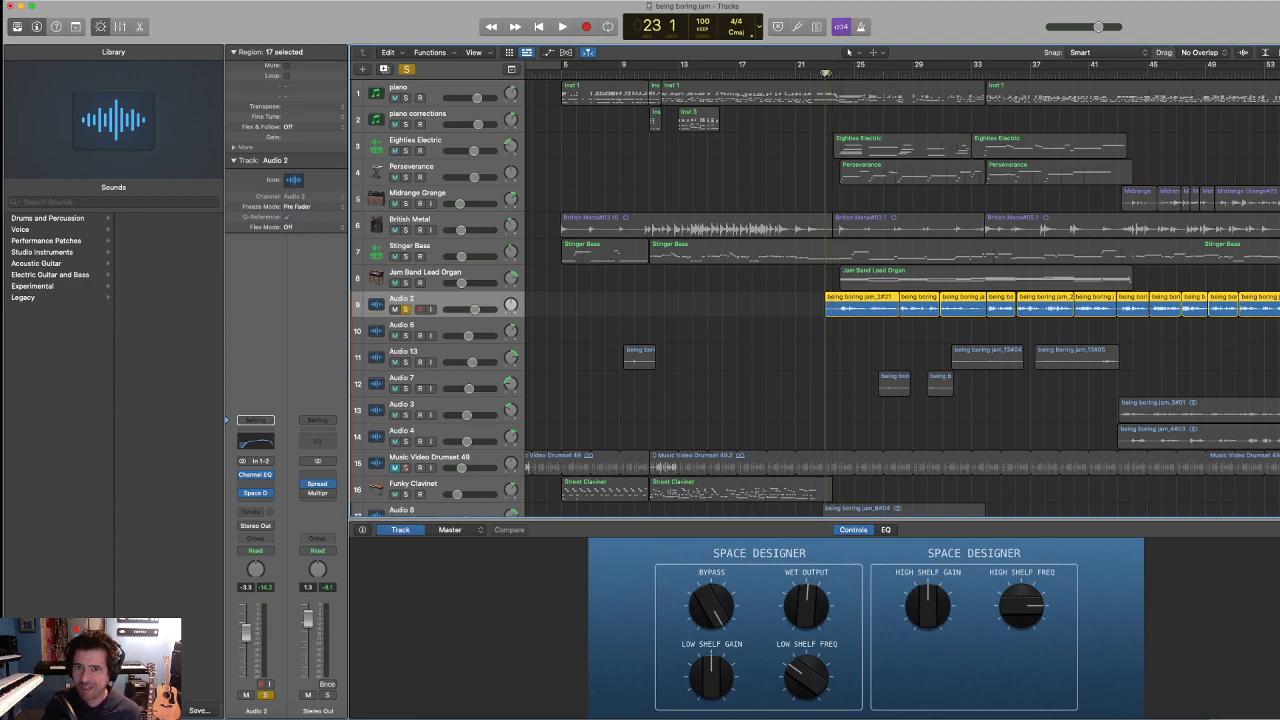
key("space")
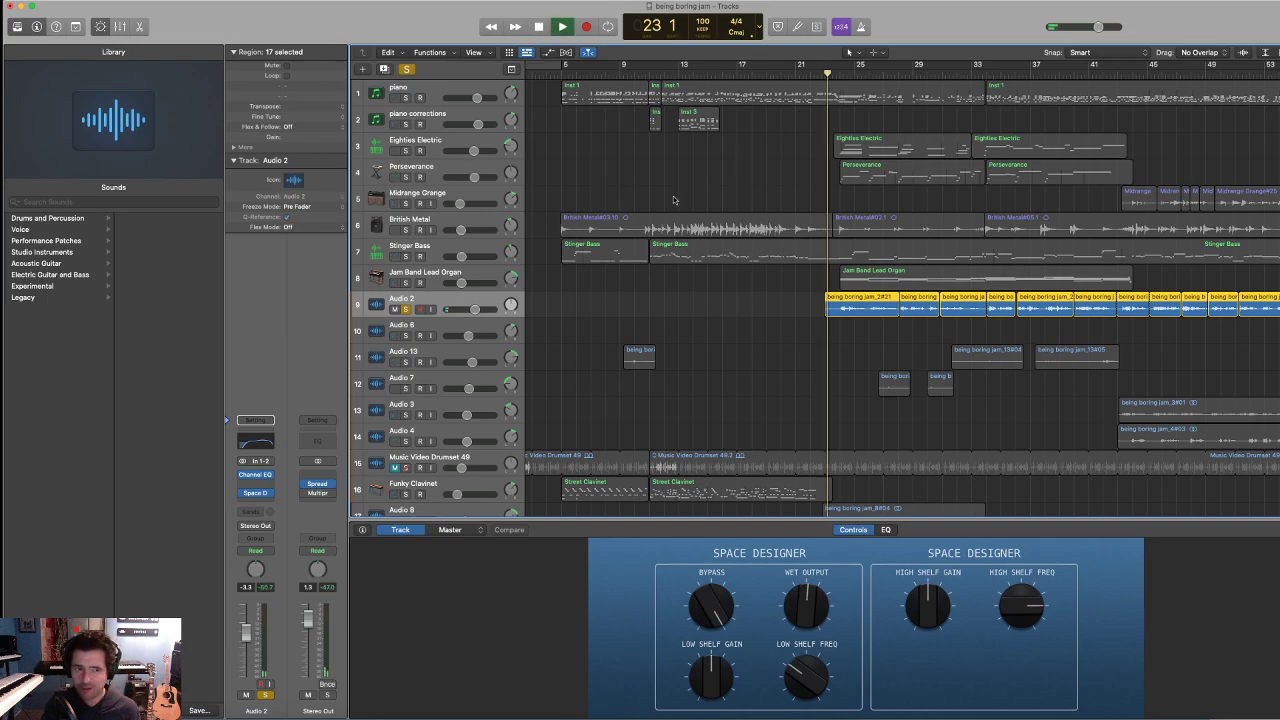
left_click(406, 309)
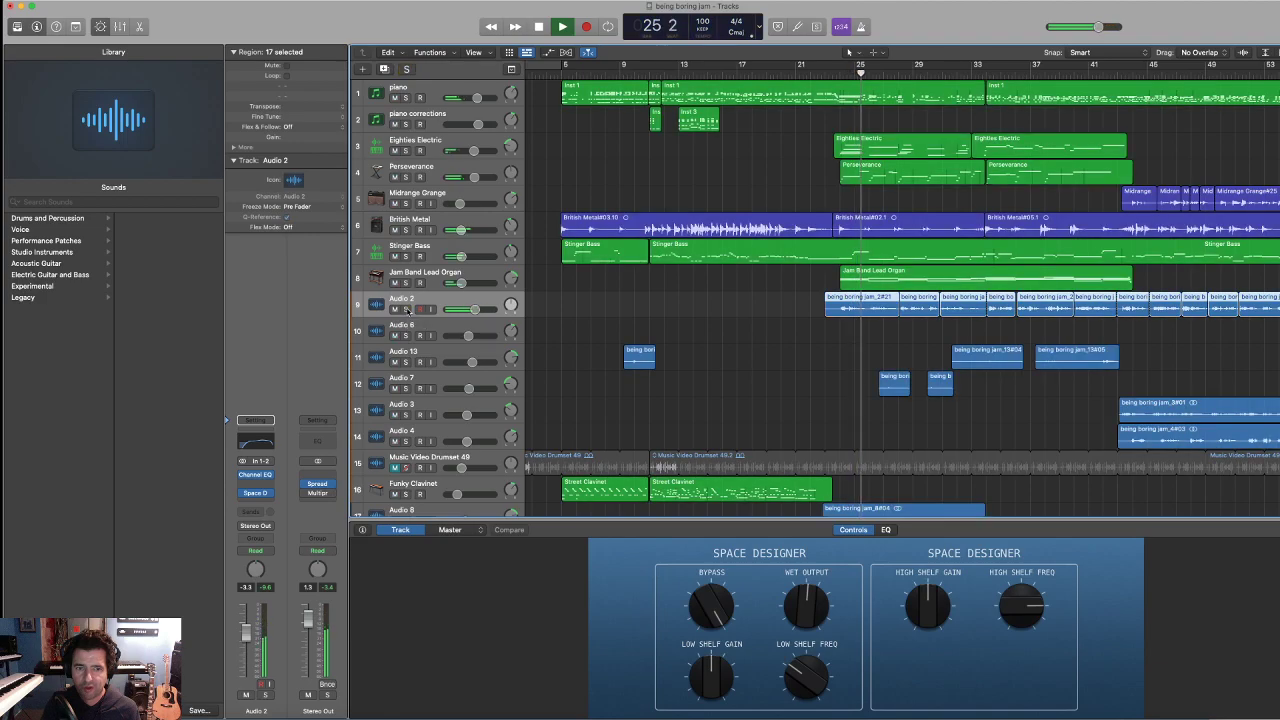
left_click(406, 309)
key("space")
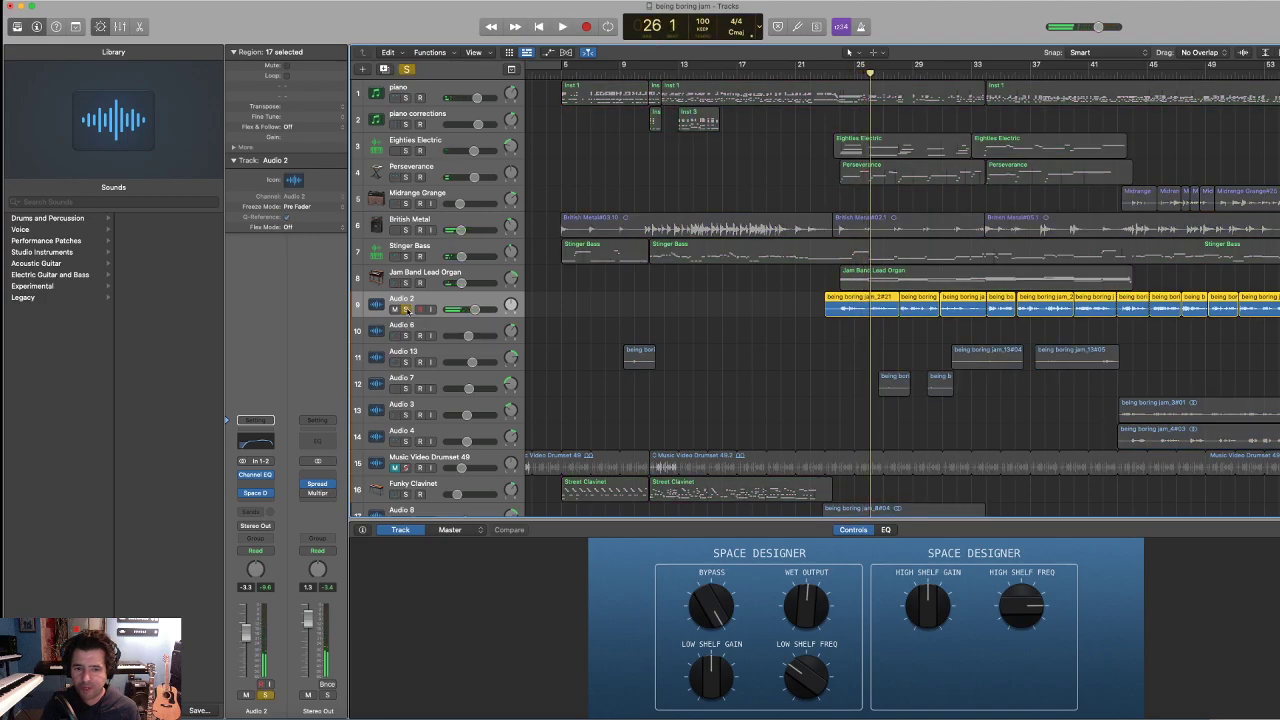
- Switch the solo from Audio 2 to Audio 8 and play it from bar 24 to bar 25
scroll(450, 308, "down", 5)
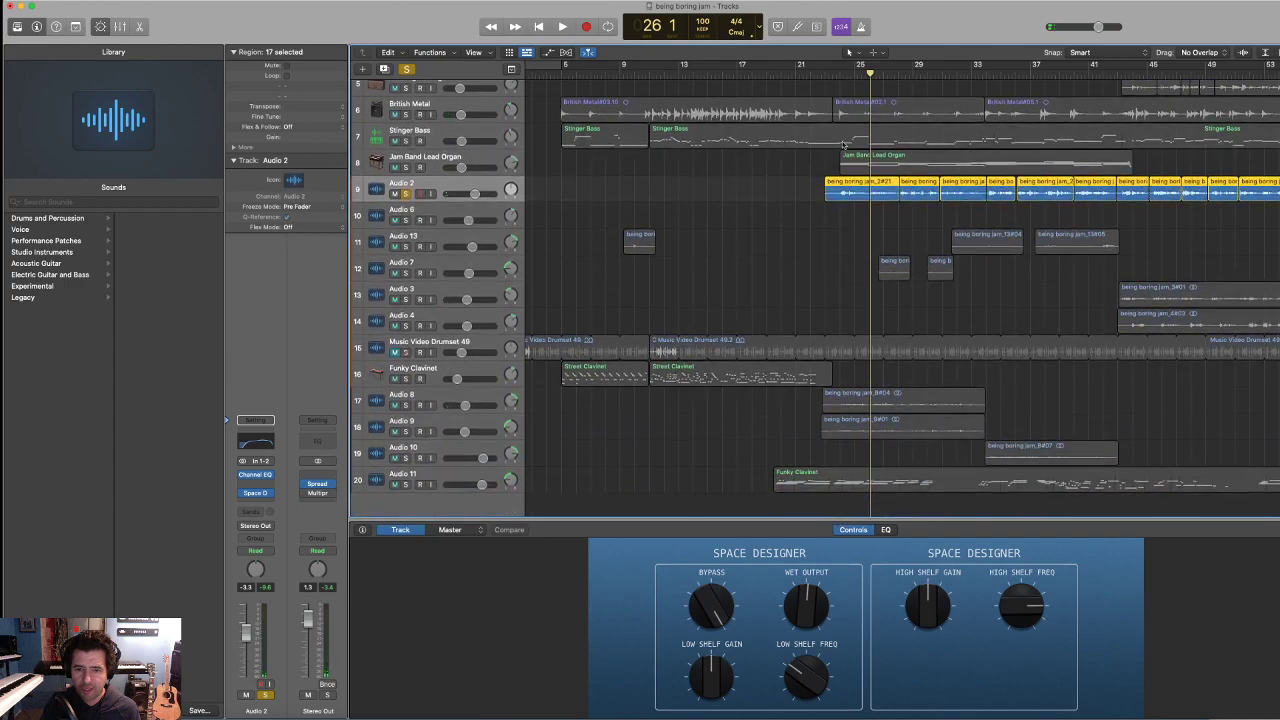
left_click_drag(854, 77, 840, 77)
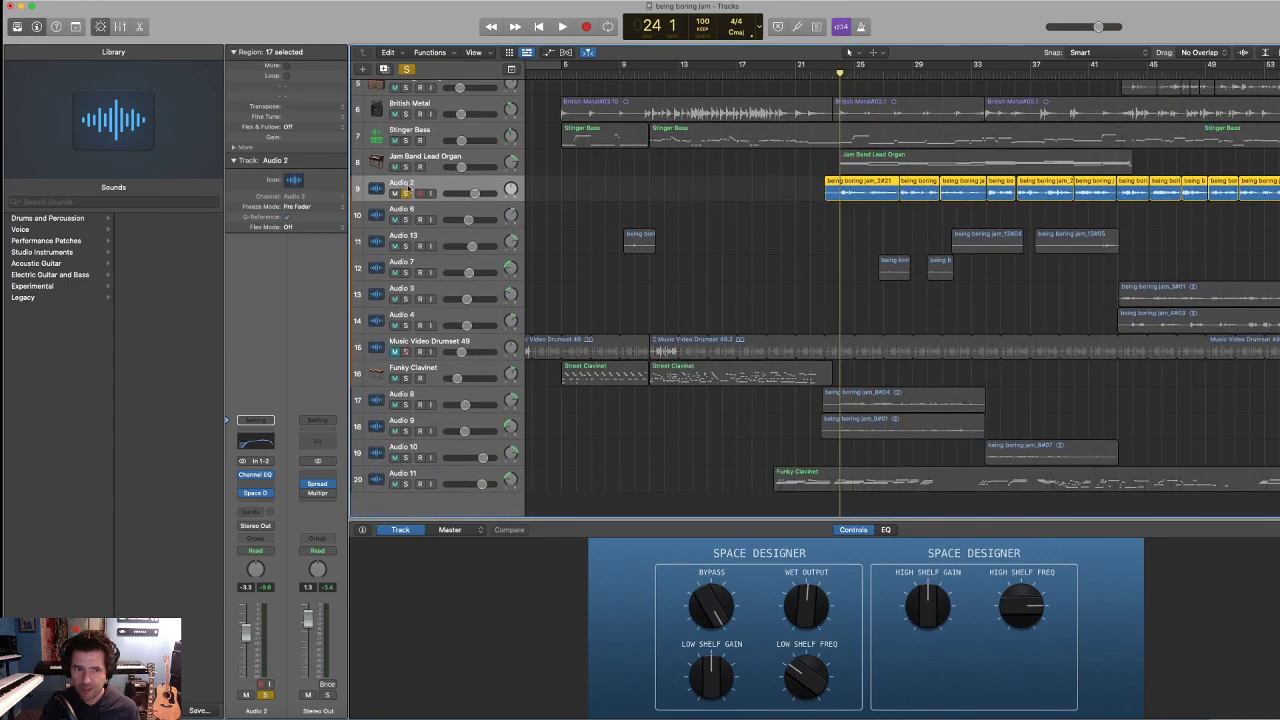
left_click(406, 192)
left_click(406, 404)
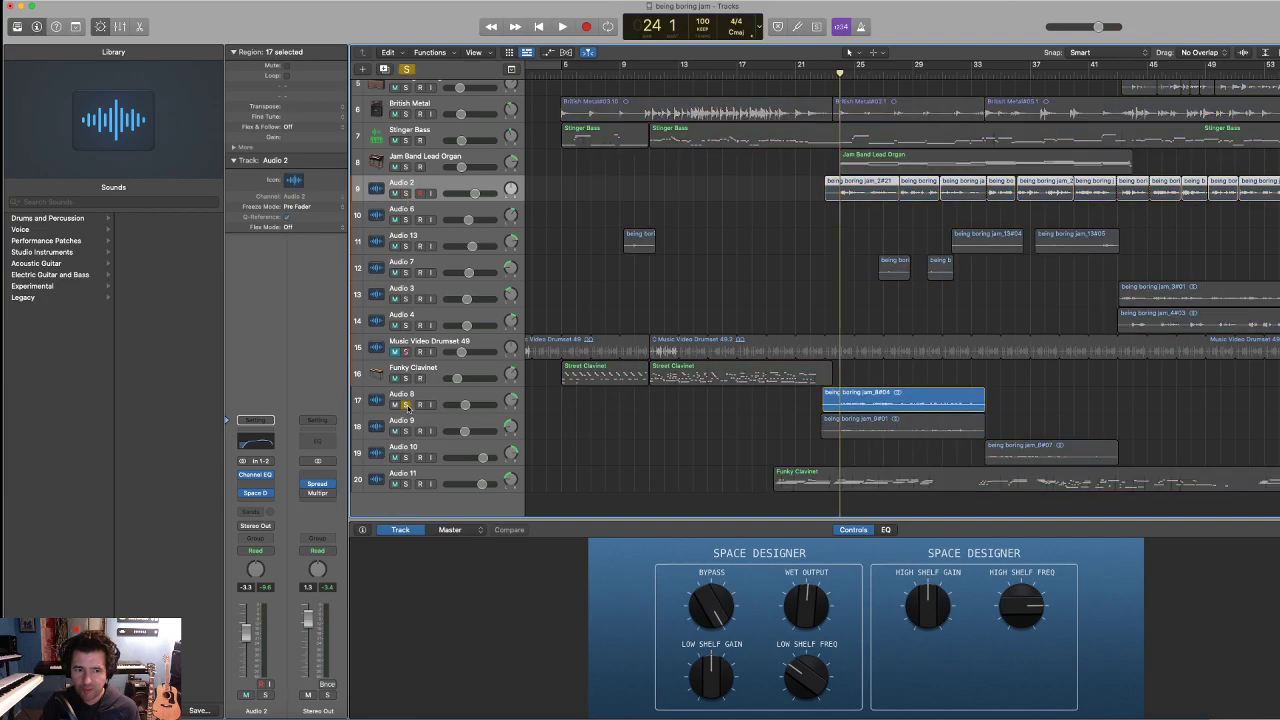
key("space")
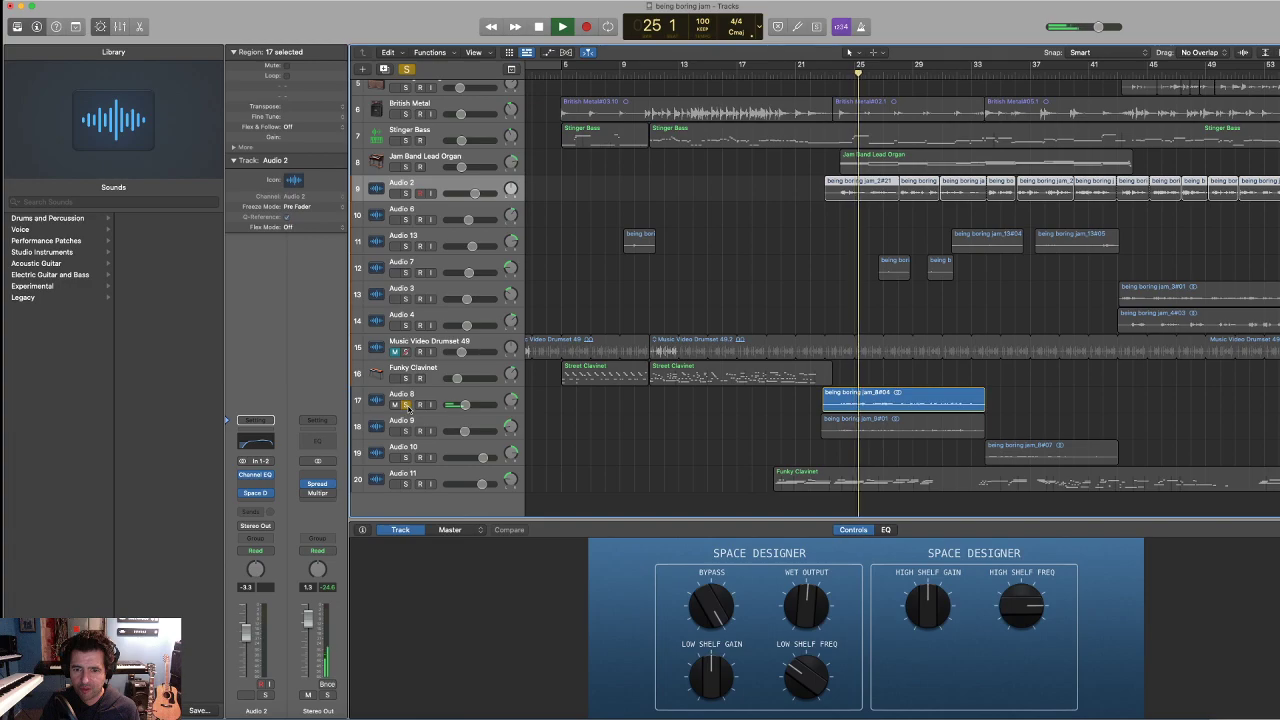
key("space")
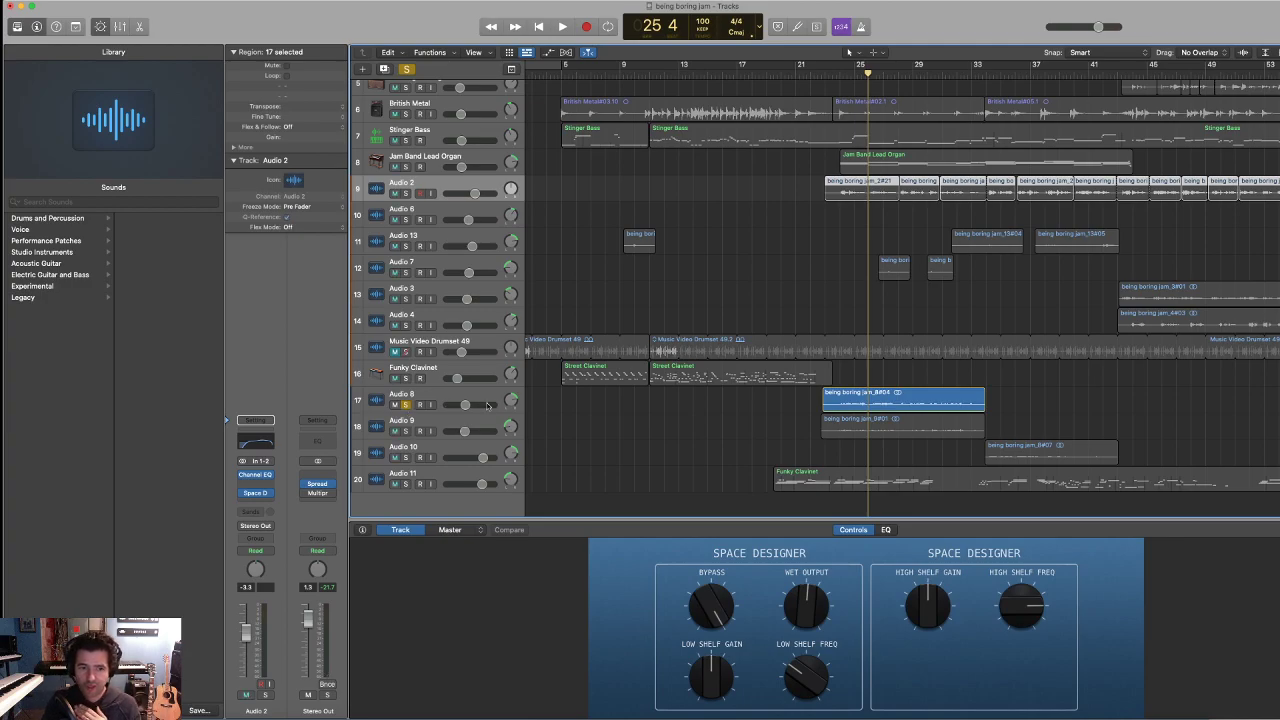
- Solo Audio 9 in place of Audio 8 and play it from bar 24 to bar 25
left_click(405, 430)
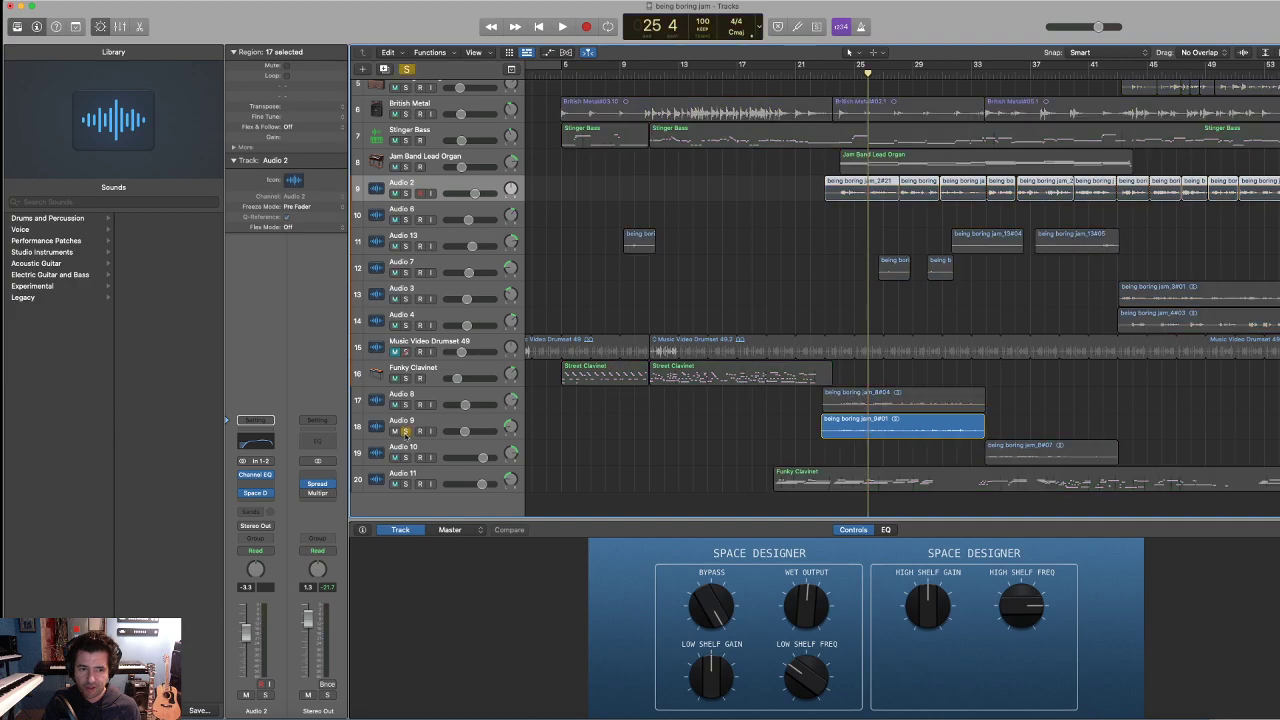
left_click(841, 75)
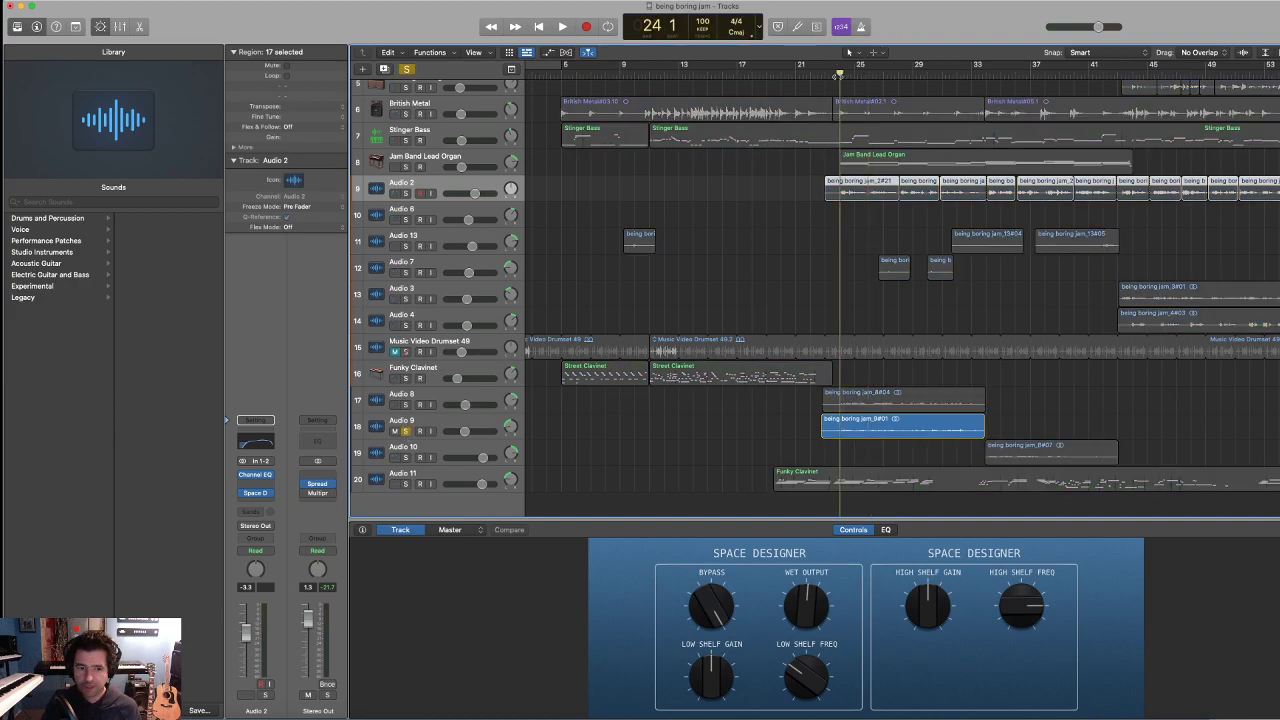
key("space")
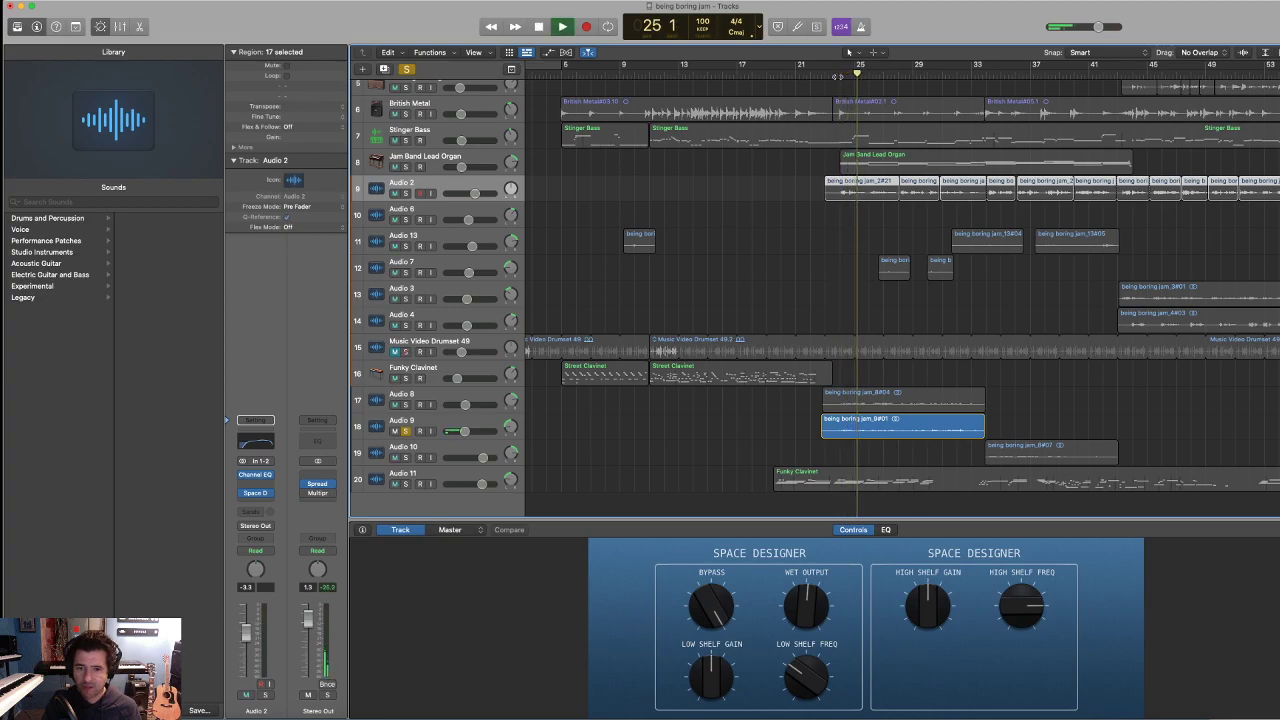
key("space")
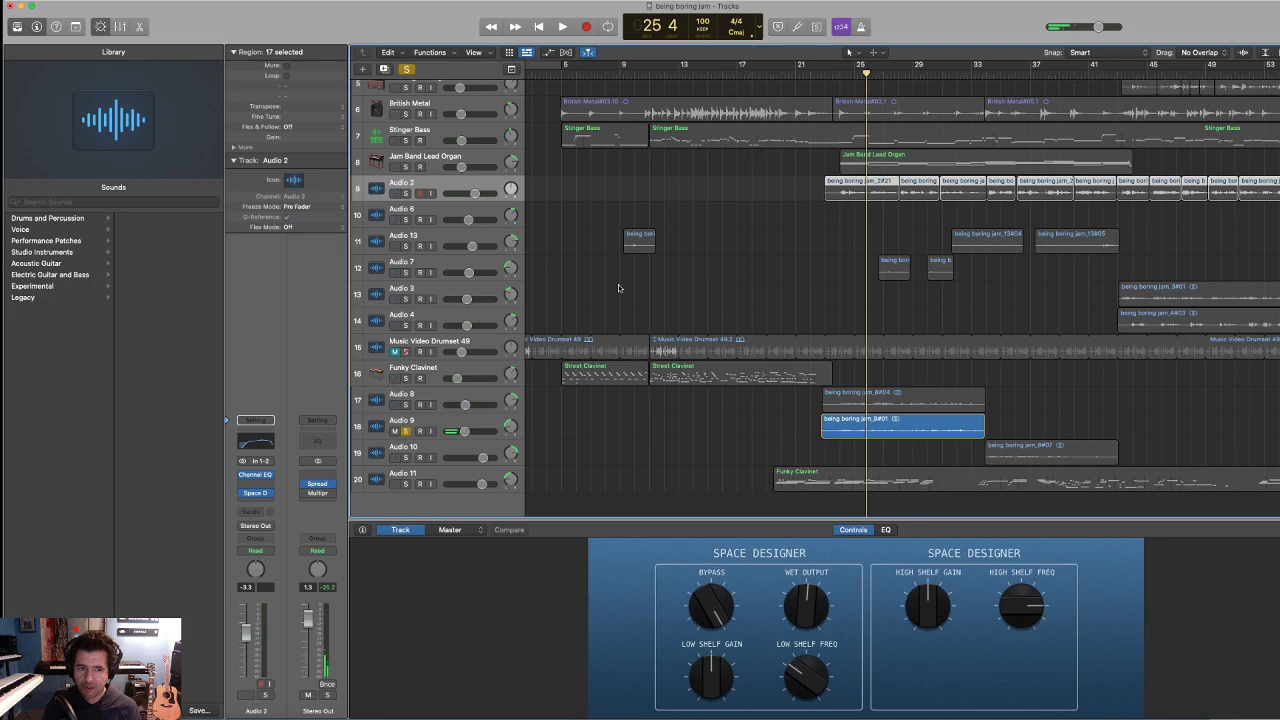
- Add Audio 8 to the Audio 9 solo and play both tracks together from bar 24
left_click(405, 405)
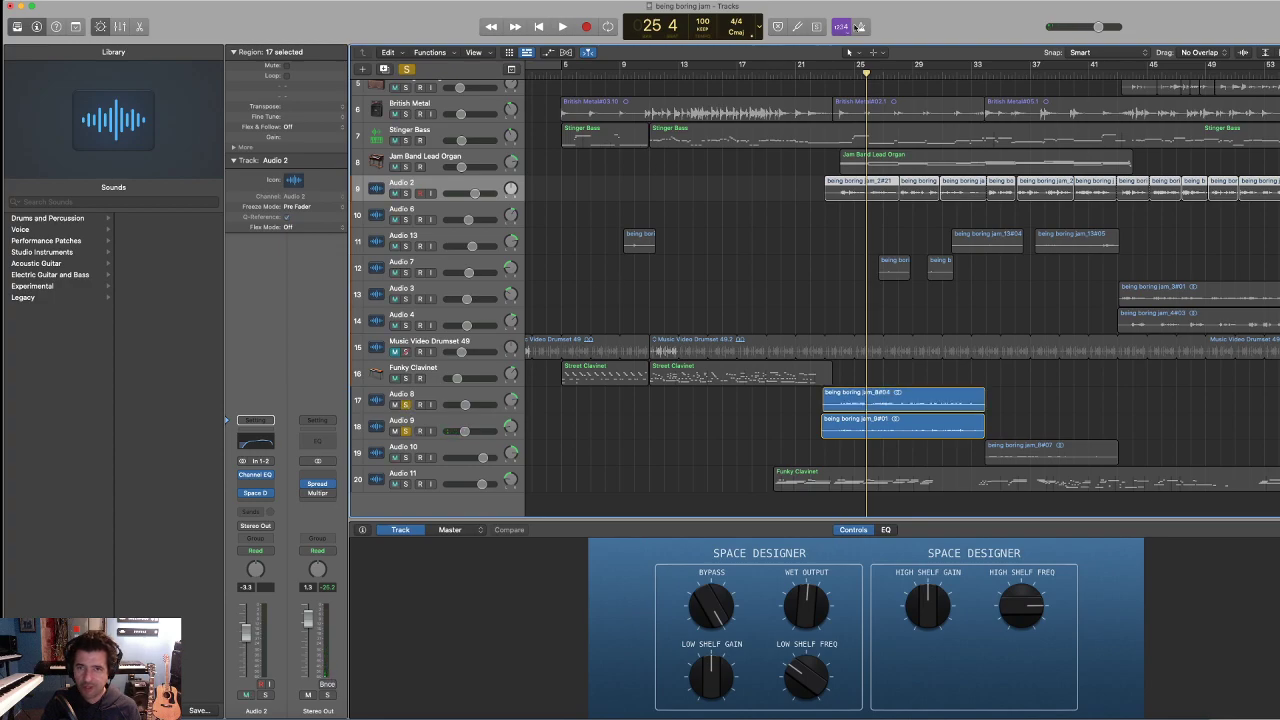
left_click(841, 74)
key("space")
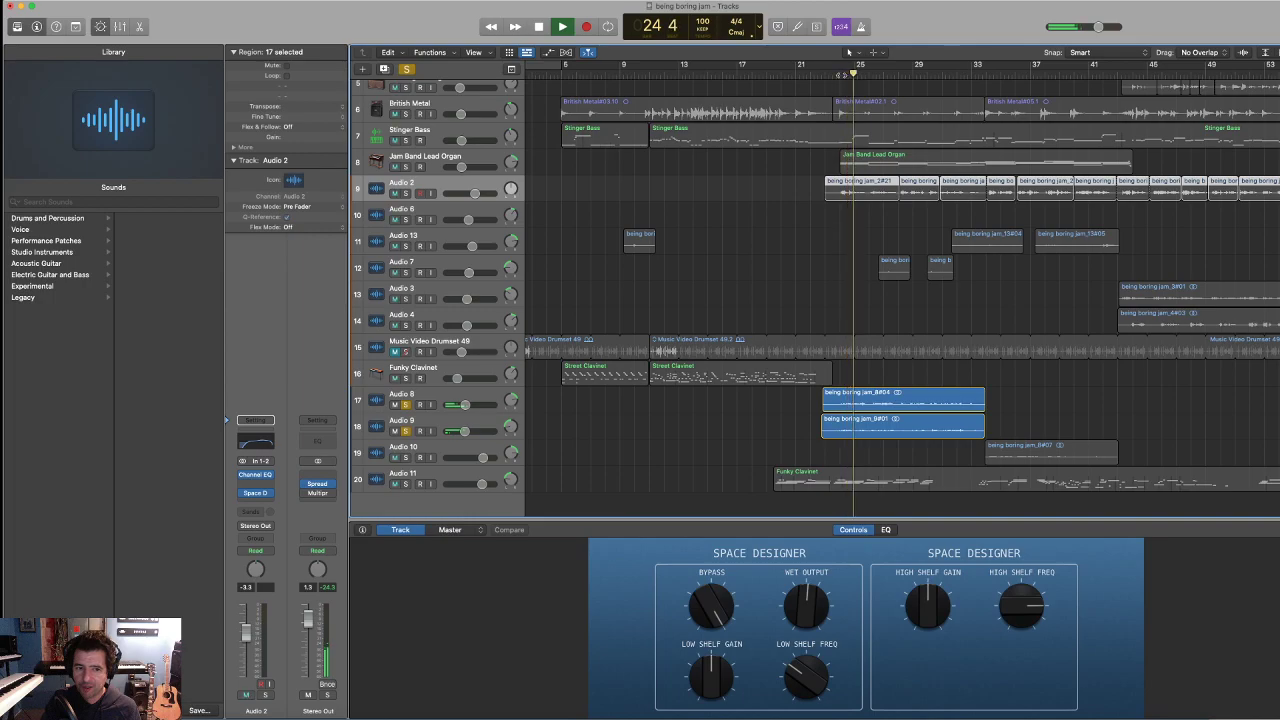
key("space")
- Add Audio 2 to the solo of Audio 8 and Audio 9, and play the three layers together twice from around bar 23
left_click(405, 194)
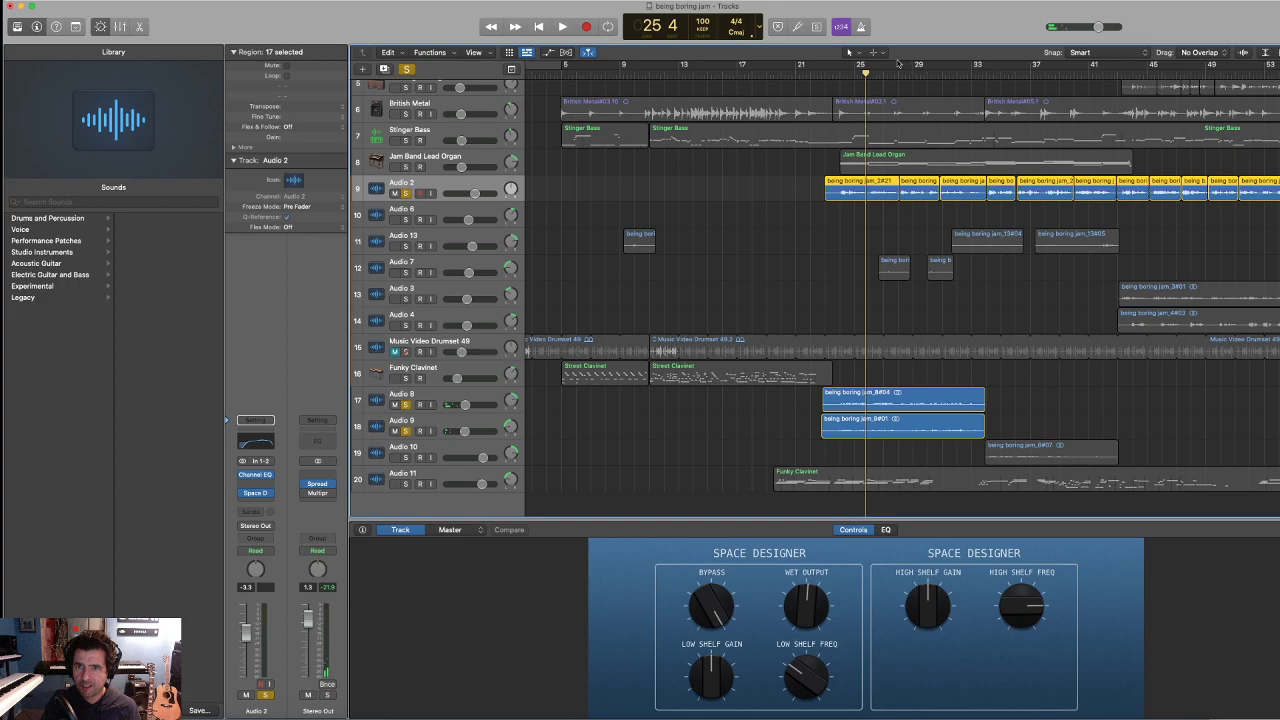
left_click(835, 73)
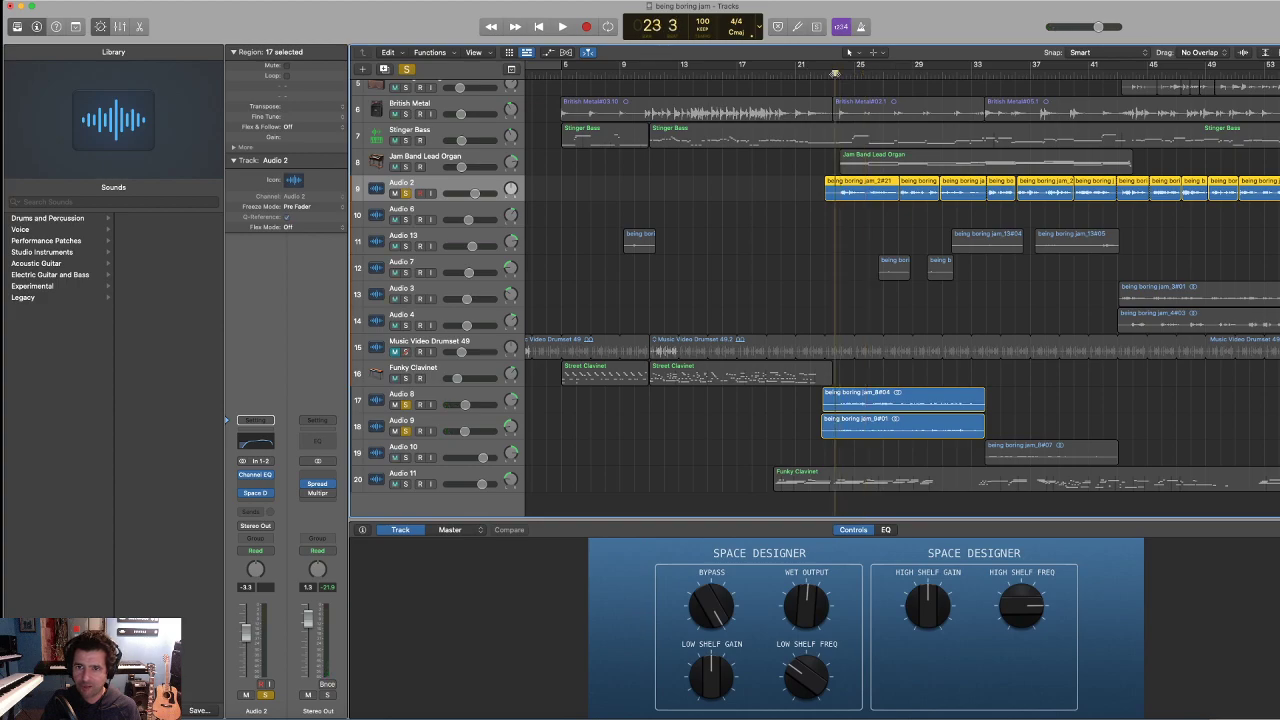
key("space")
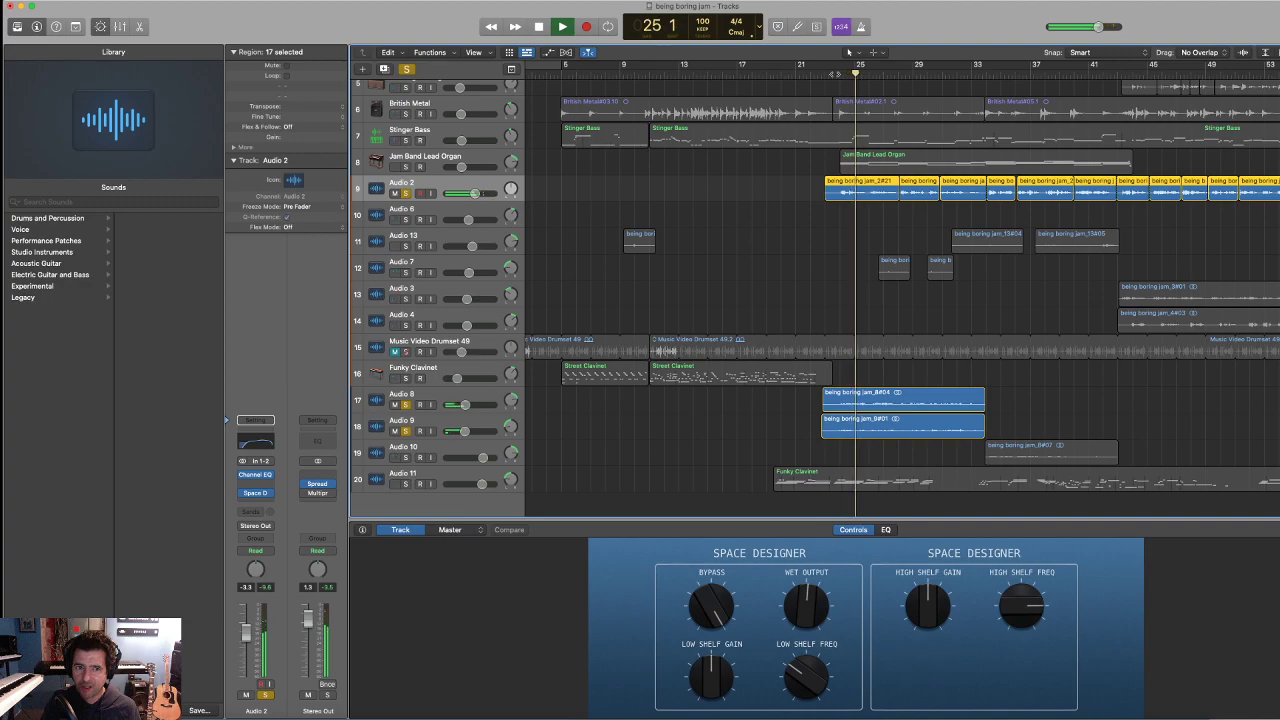
key("space")
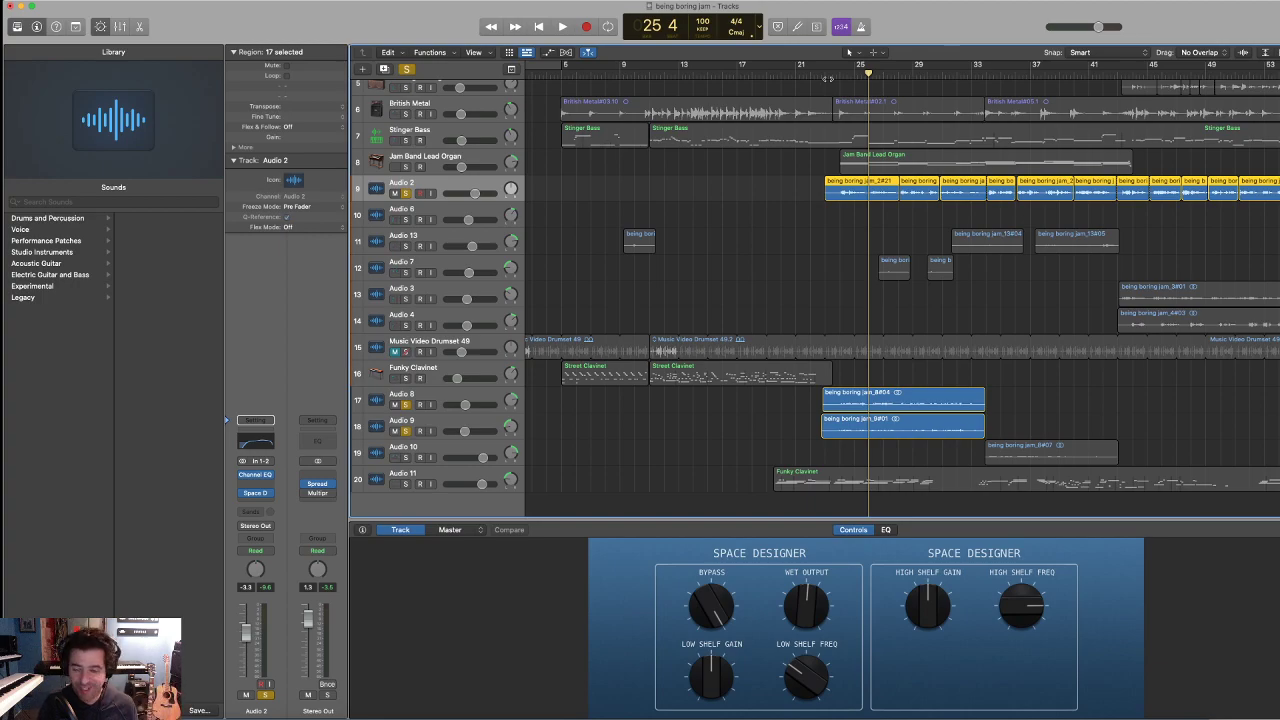
scroll(835, 80, "right", 1)
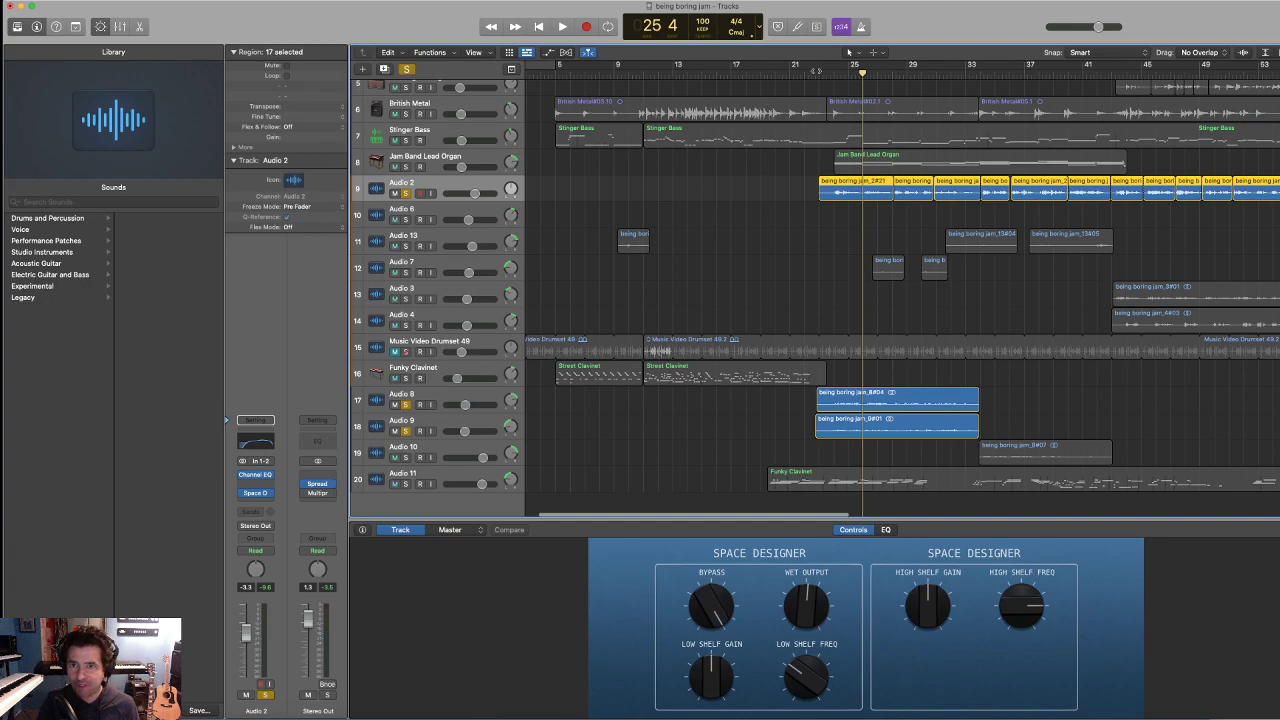
left_click(829, 76)
key("space")
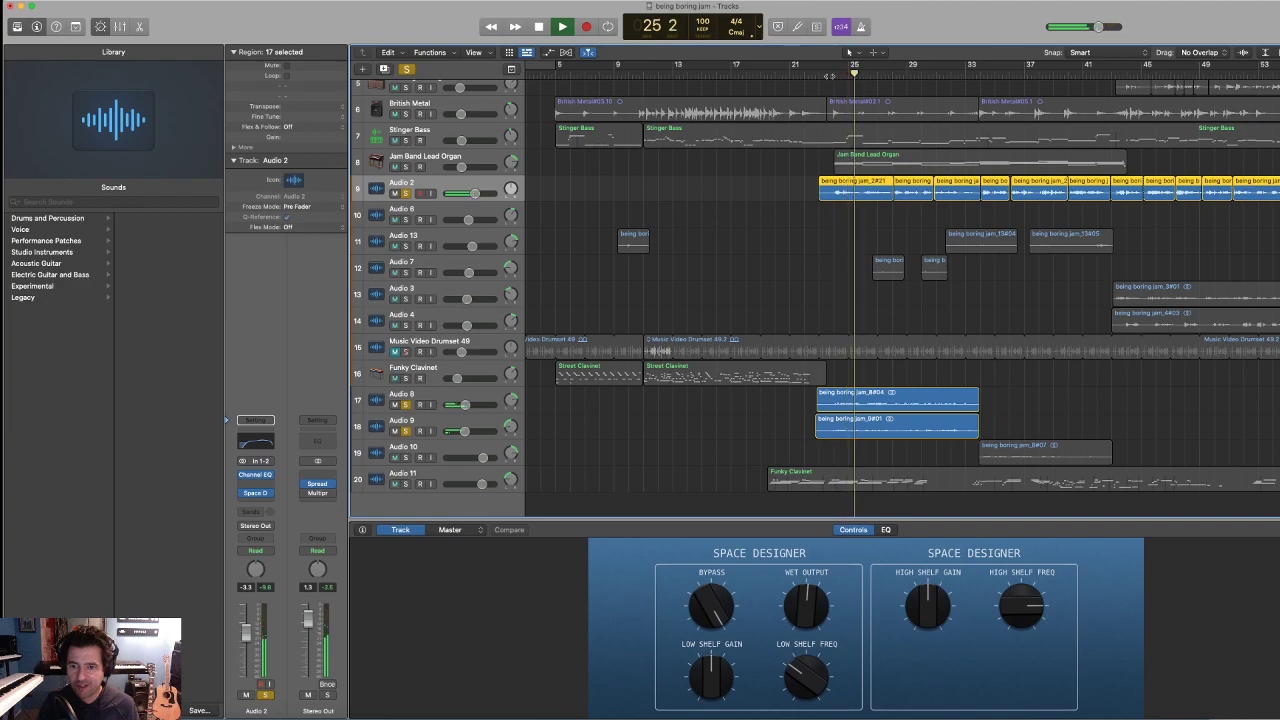
key("space")
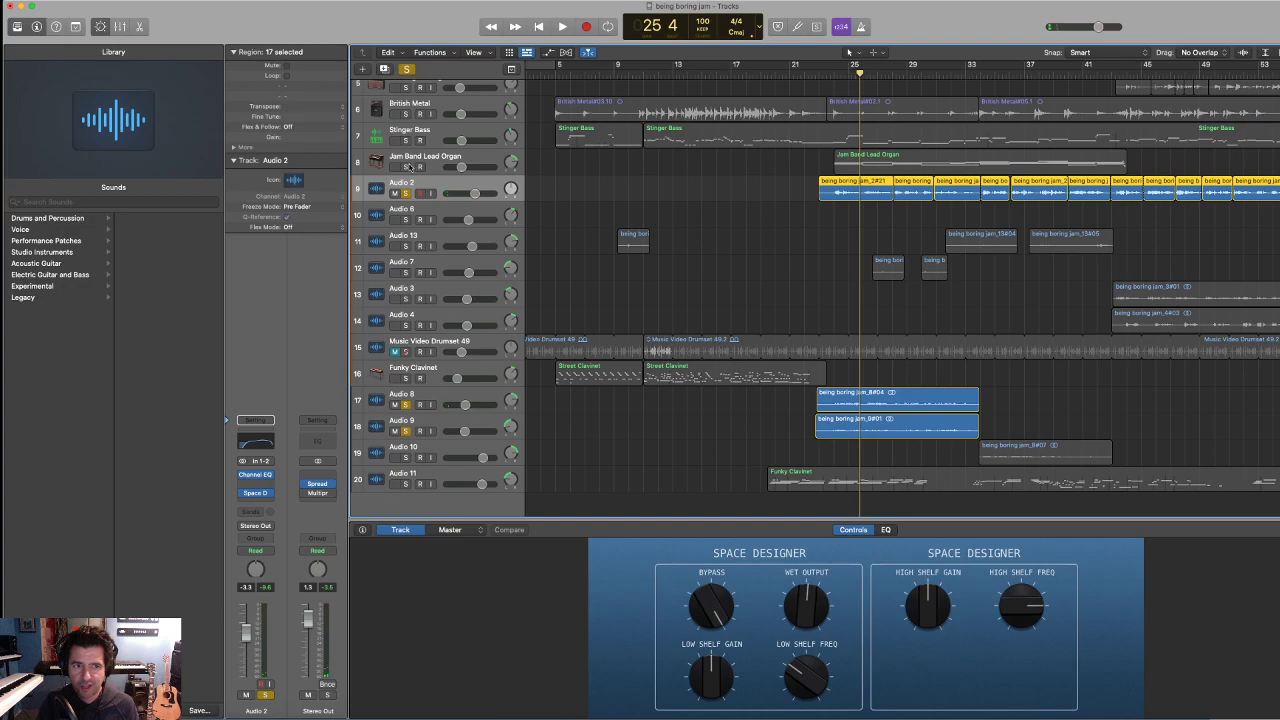
- Unsolo the Audio 2, Audio 9 and Audio 8 tracks
scroll(410, 167, "up", 2)
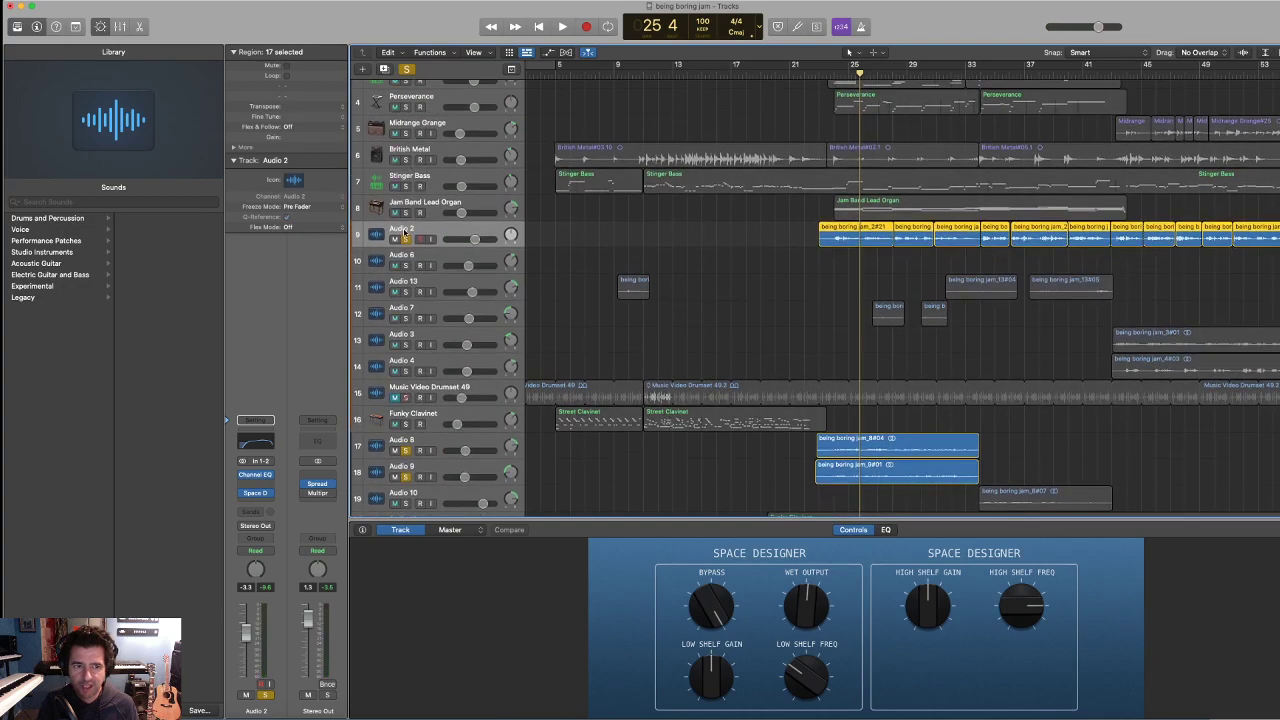
left_click(405, 239)
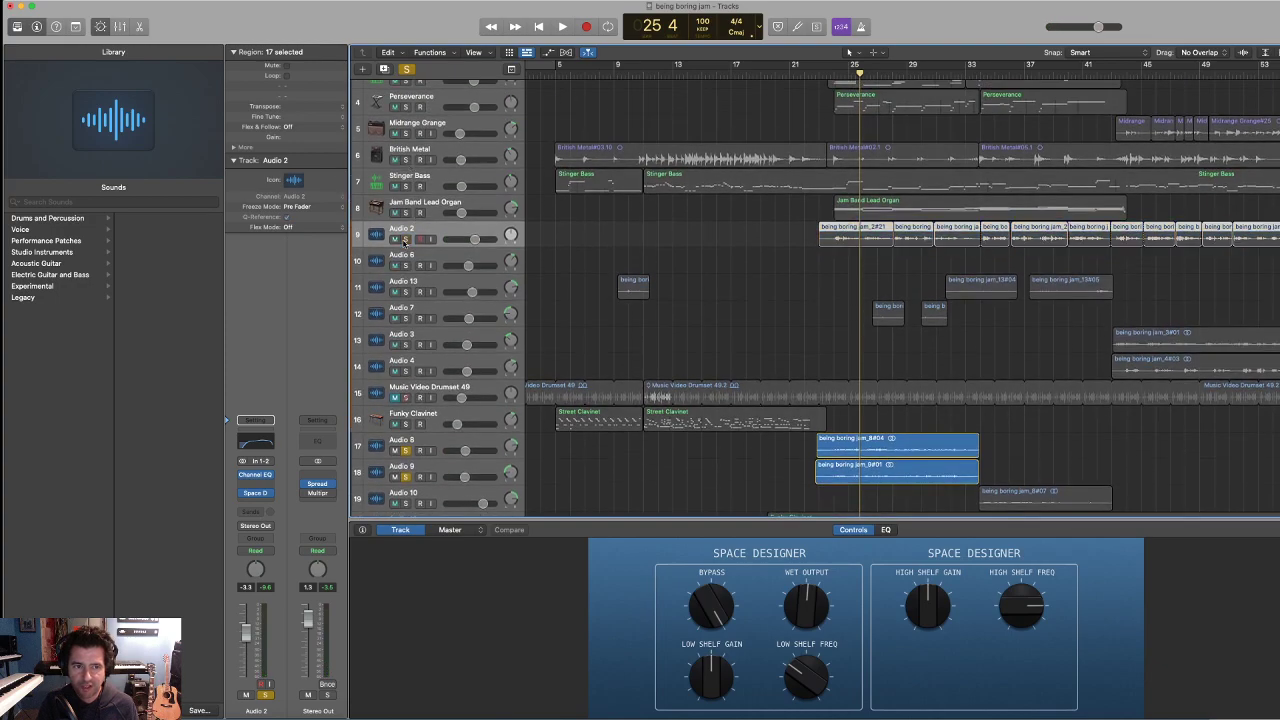
left_click(405, 477)
left_click(405, 450)
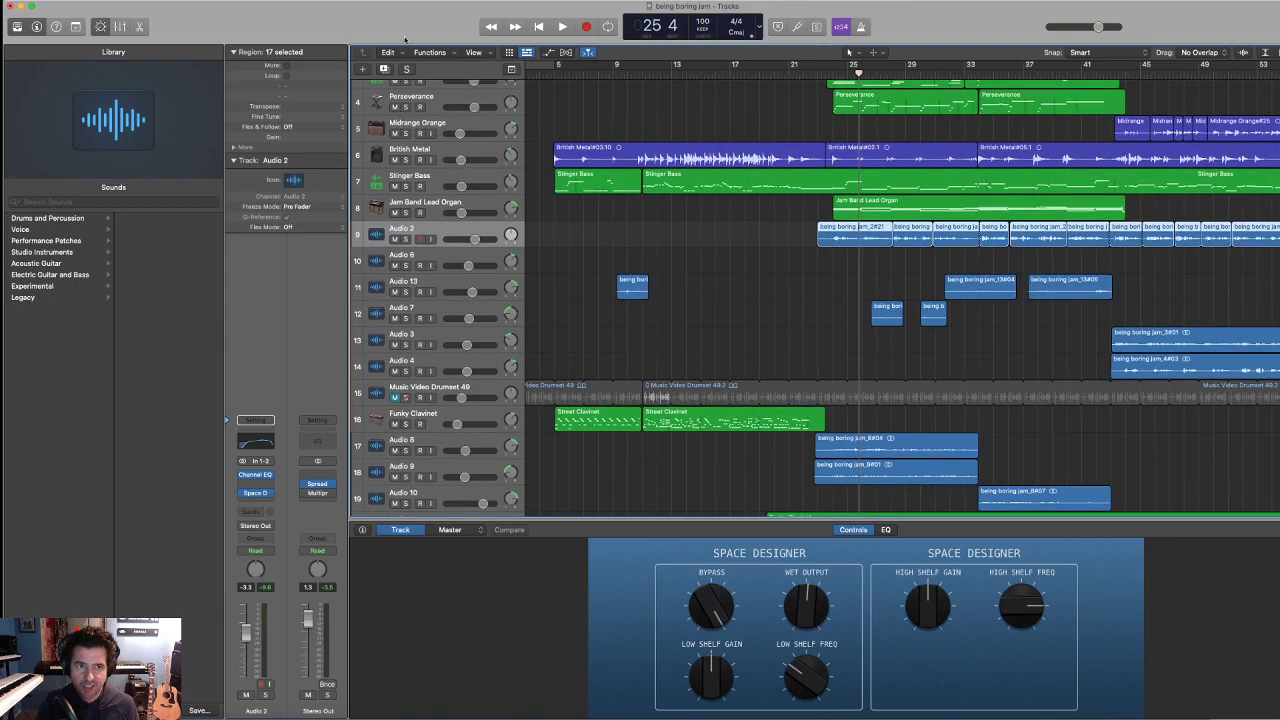
- Solo the Perseverance track, select it and play it from bar 24 to bar 28
left_click(405, 107)
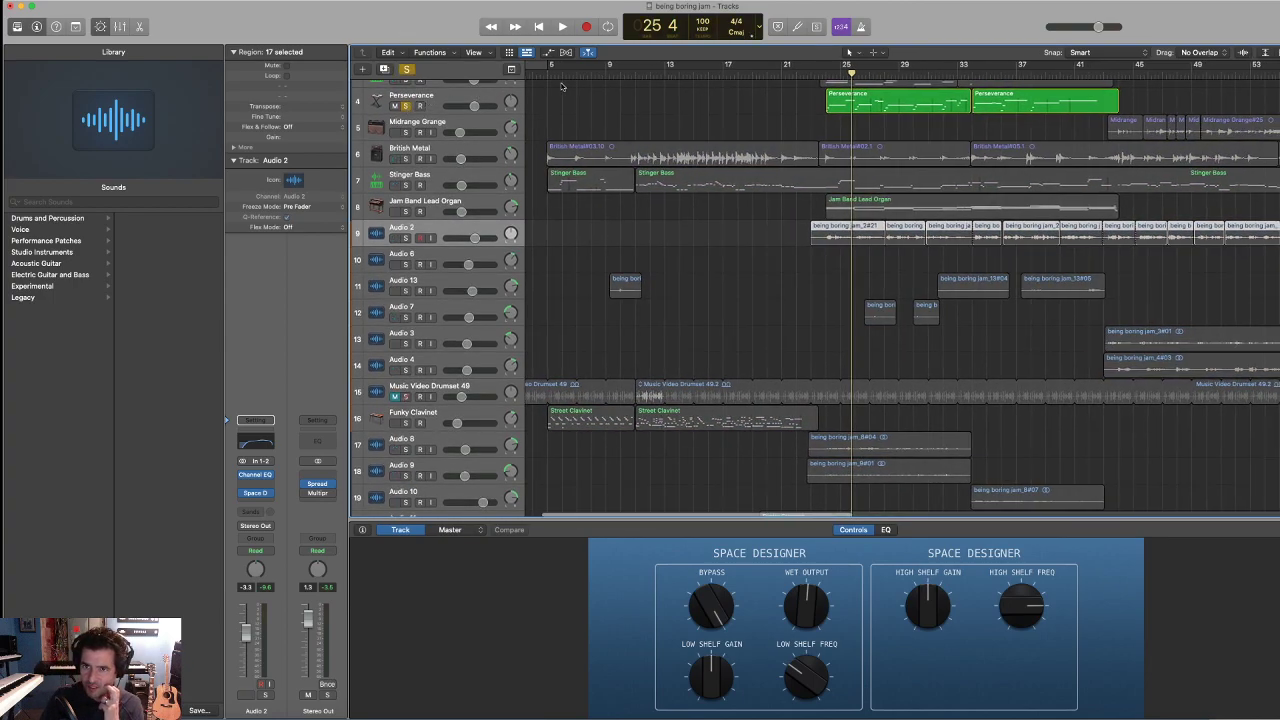
left_click(828, 73)
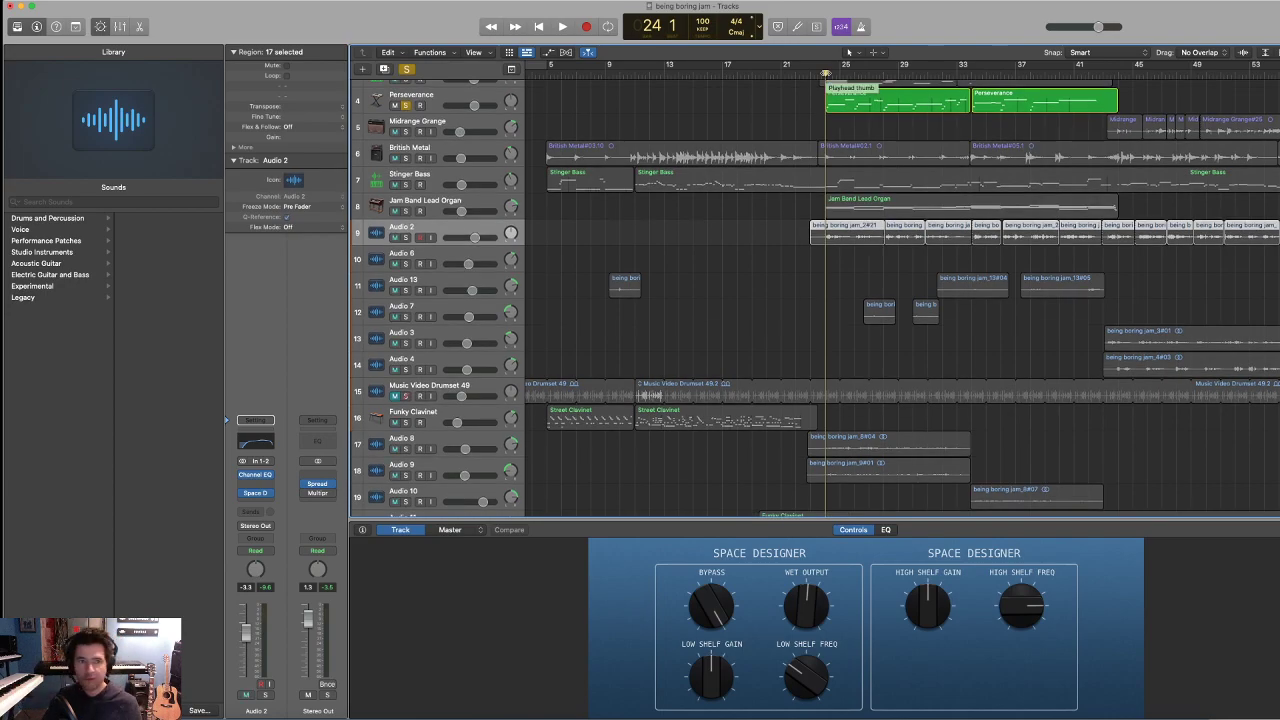
scroll(450, 162, "up", 3)
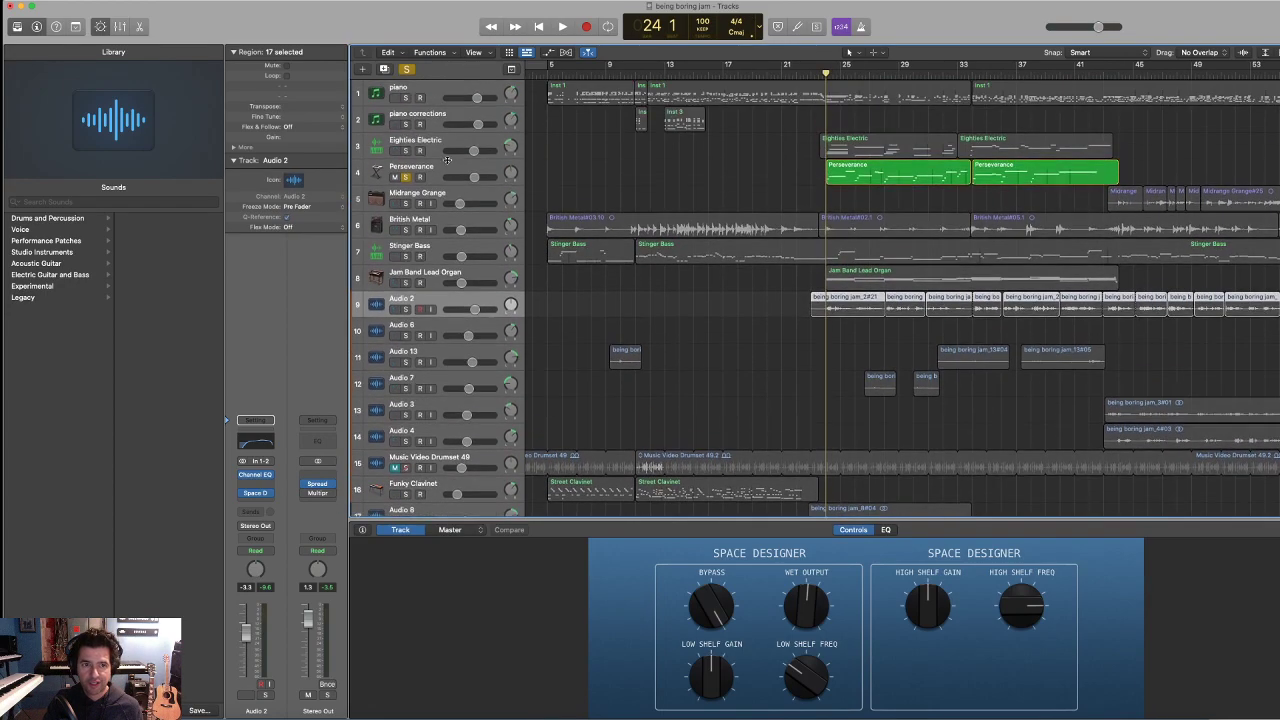
left_click(435, 170)
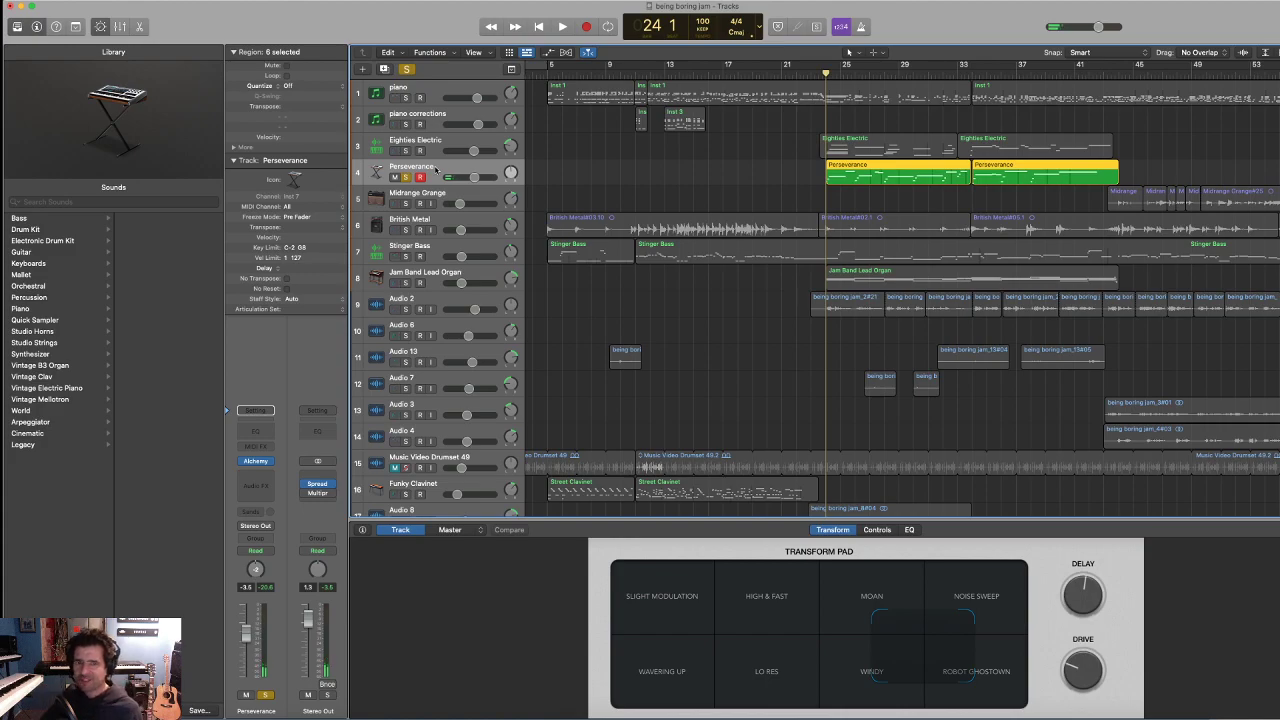
scroll(436, 170, "left", 2)
key("space")
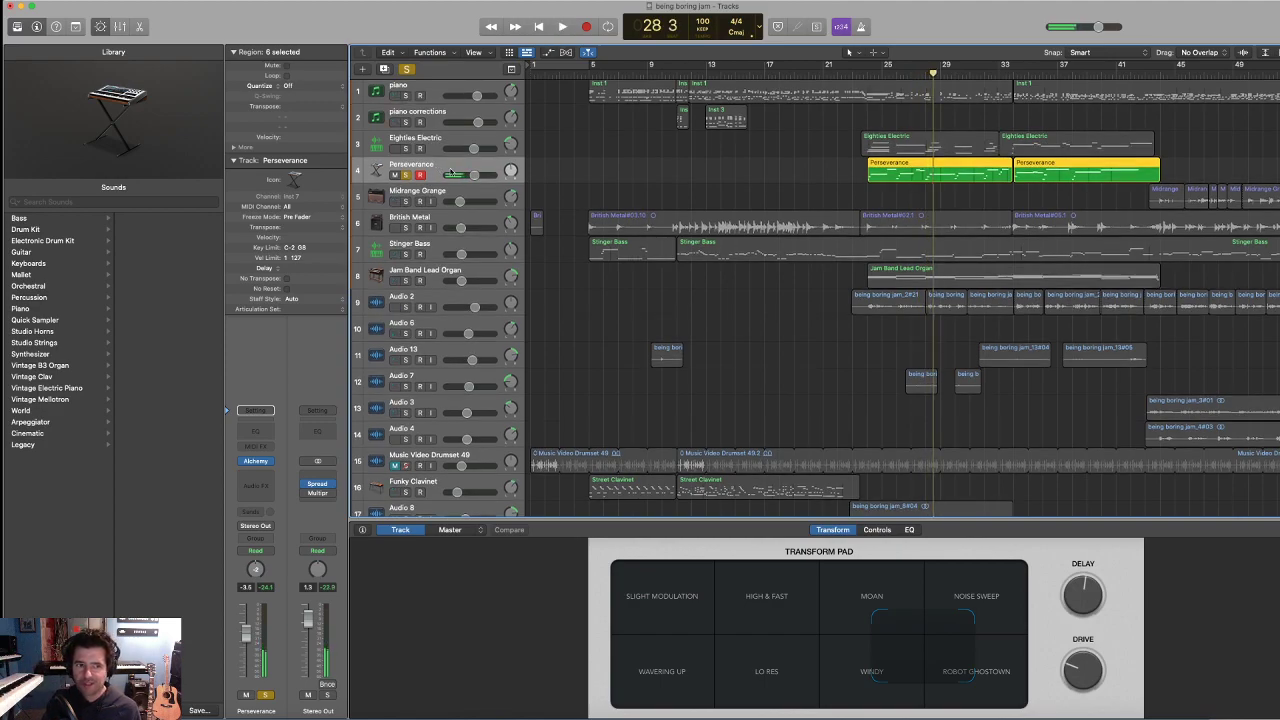
- Solo Jam Band Lead Organ in place of Perseverance and play it from bar 23 to bar 28
left_click(406, 174)
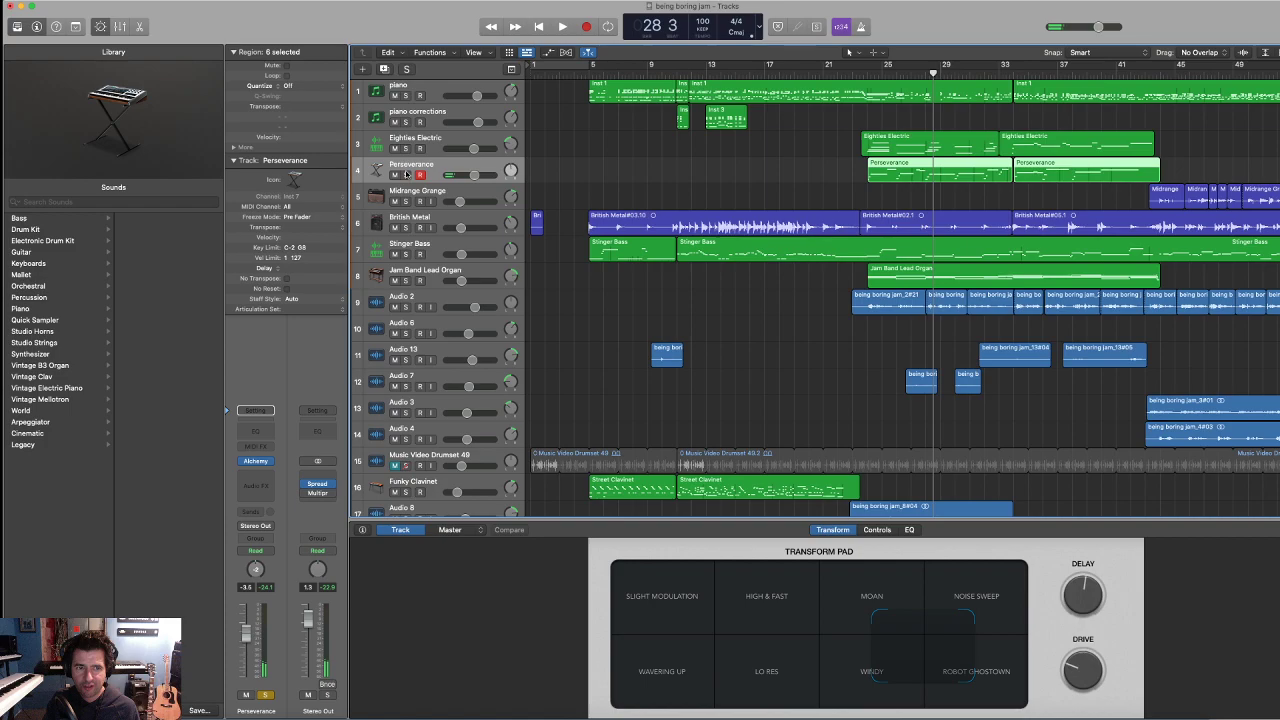
left_click(405, 281)
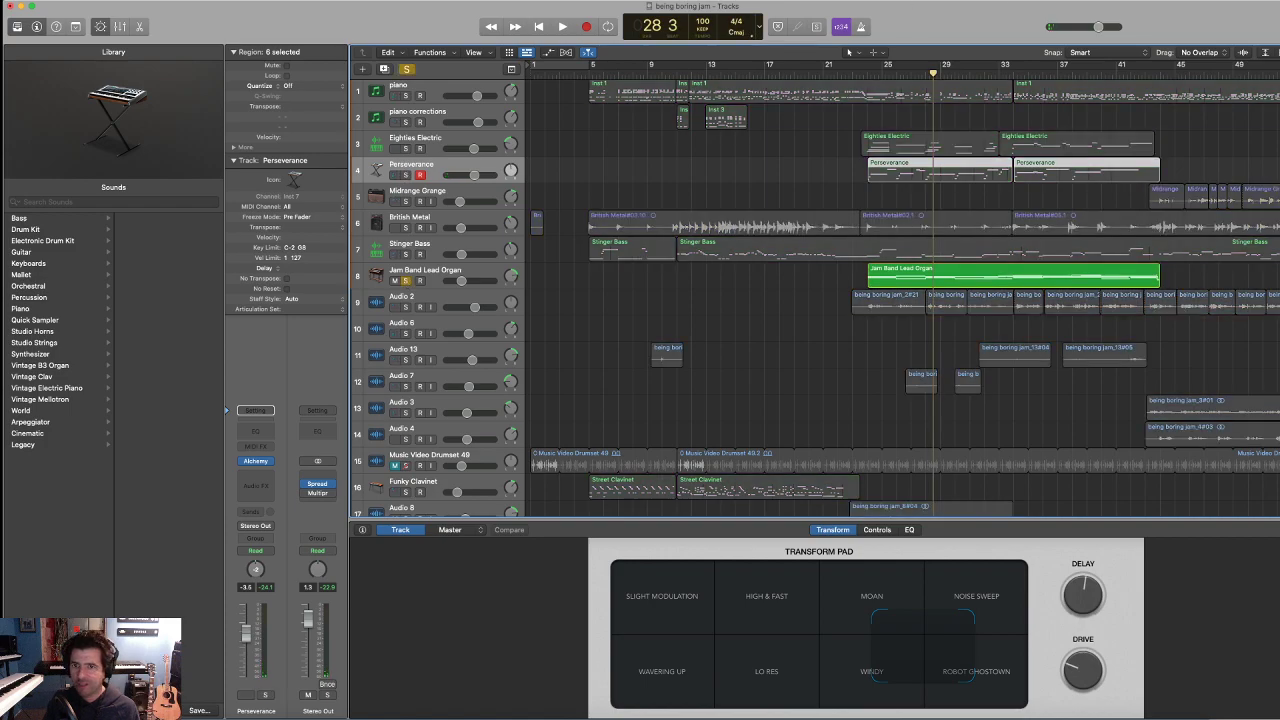
left_click(860, 75)
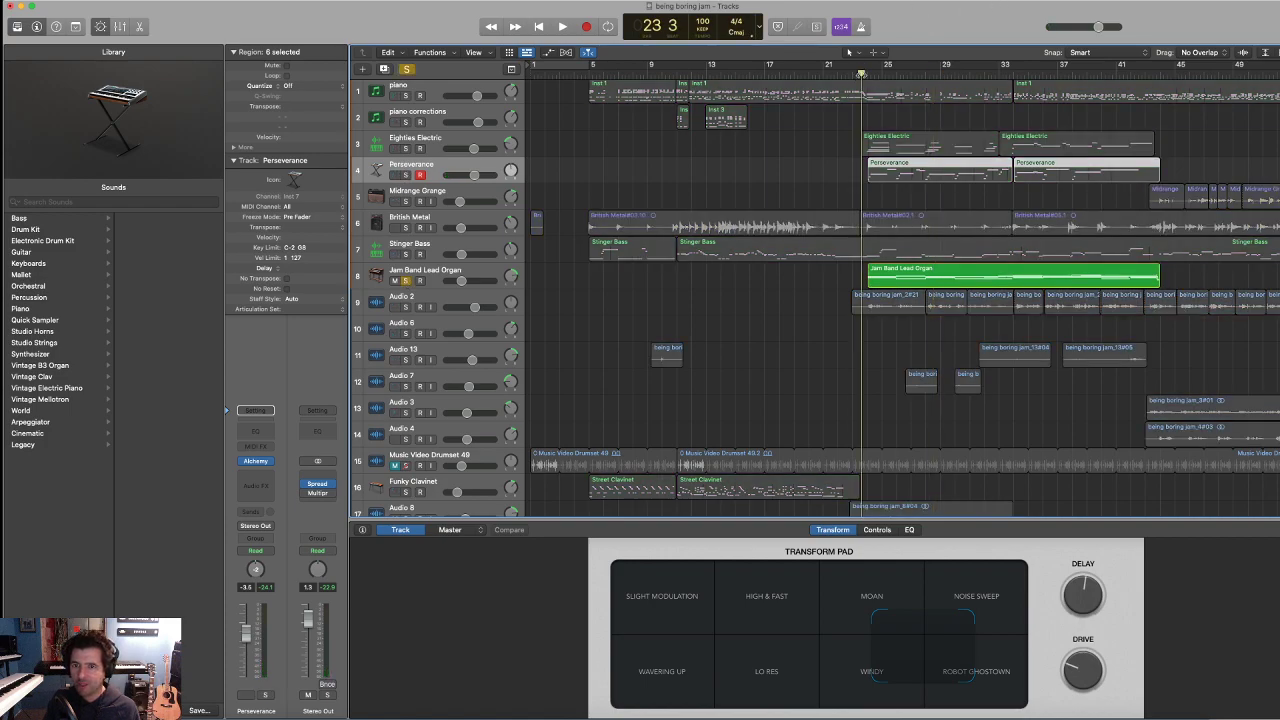
key("space")
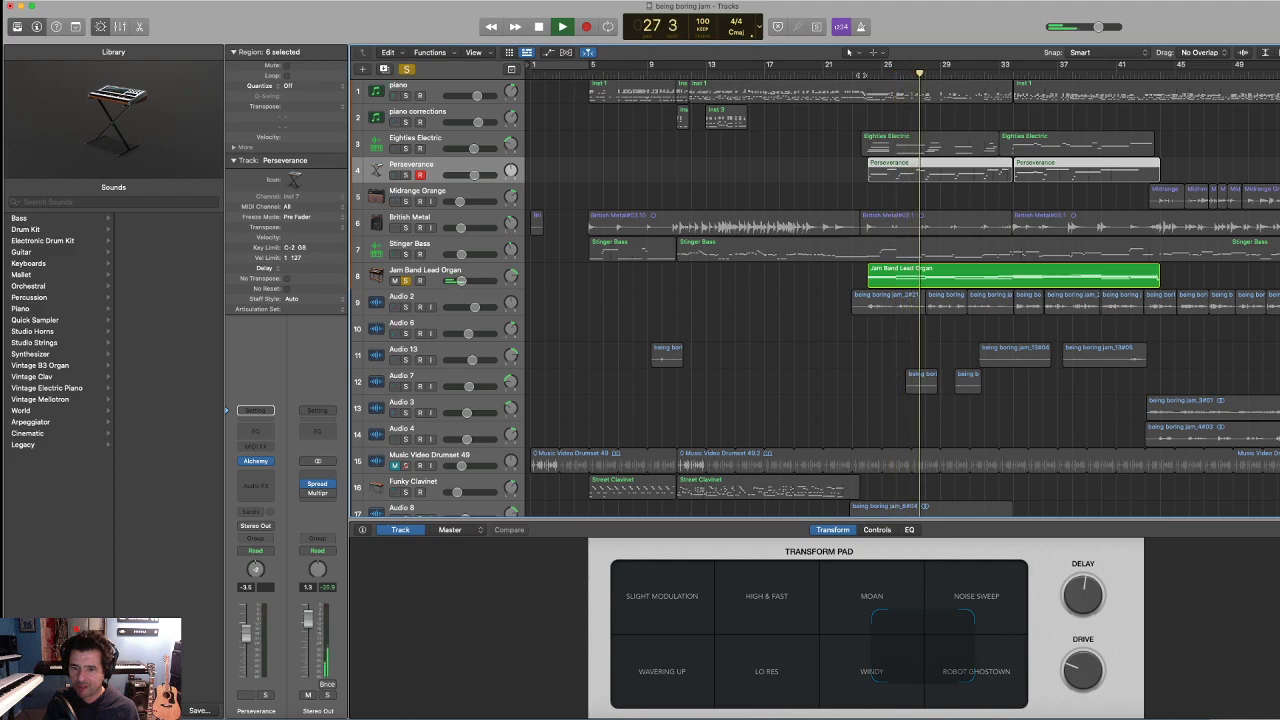
key("space")
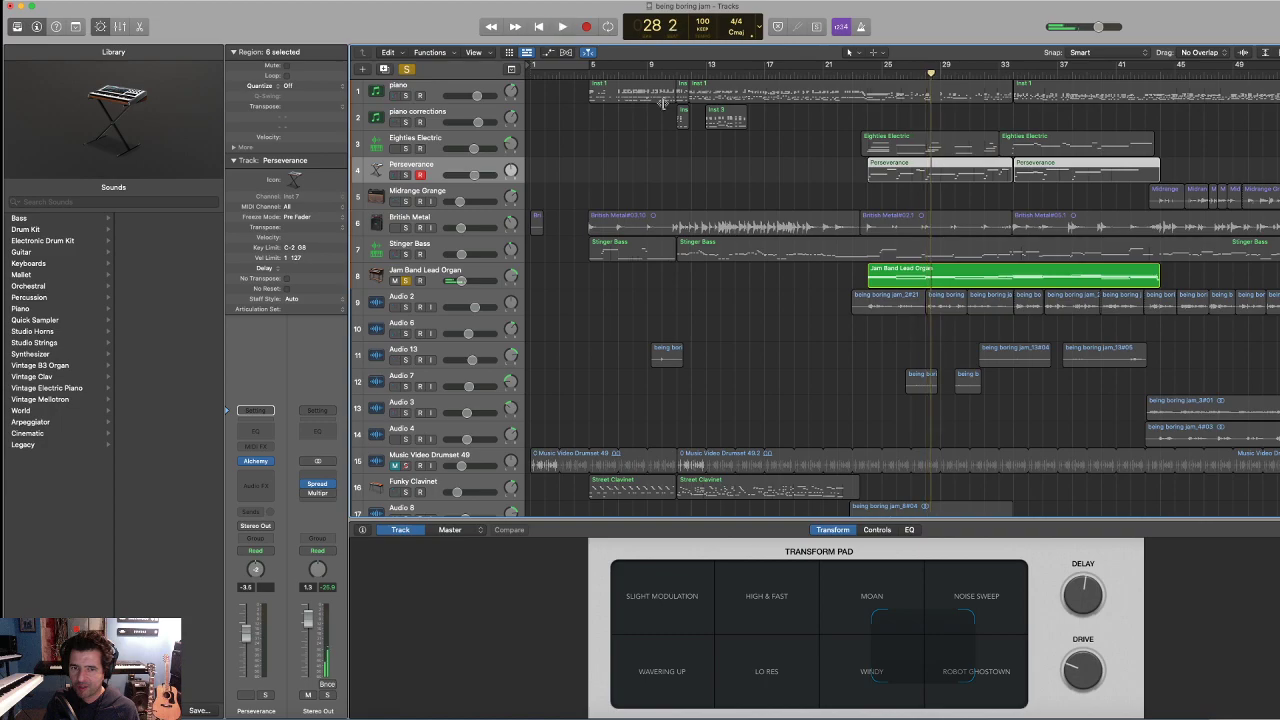
- Add Perseverance to the Jam Band Lead Organ solo and play both tracks together from around bar 24
left_click(397, 175)
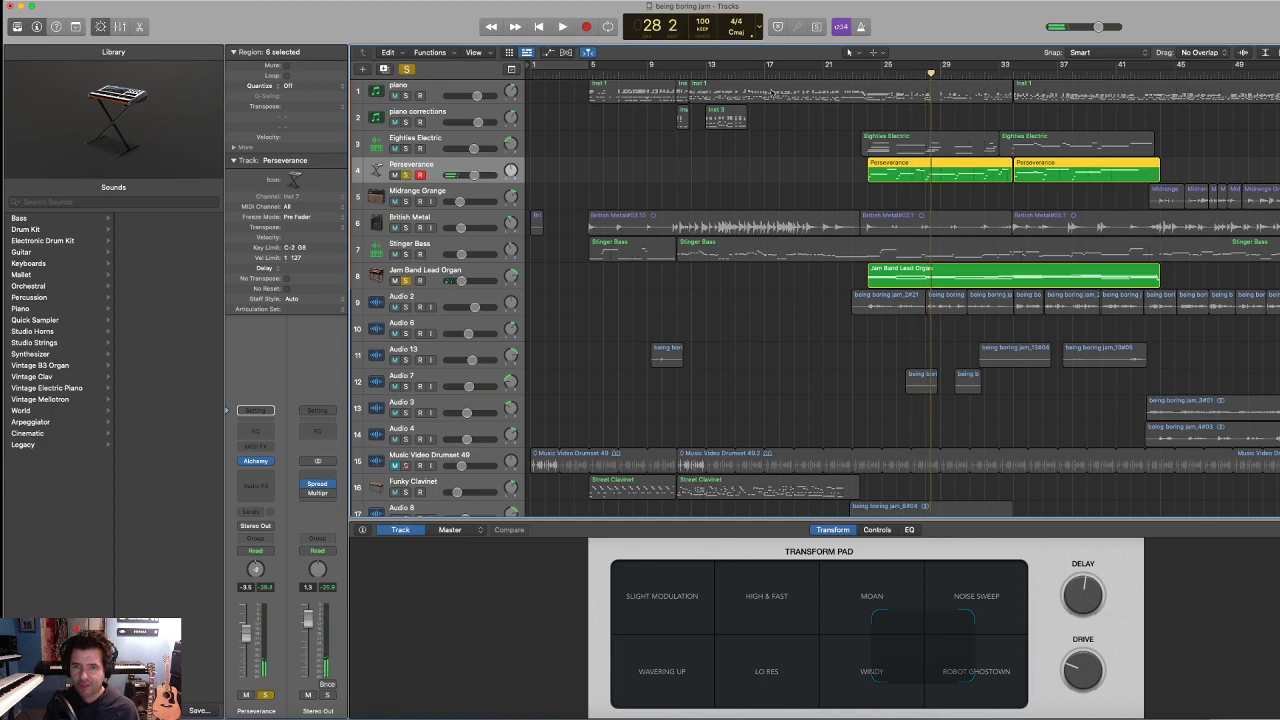
left_click_drag(870, 73, 862, 74)
key("space")
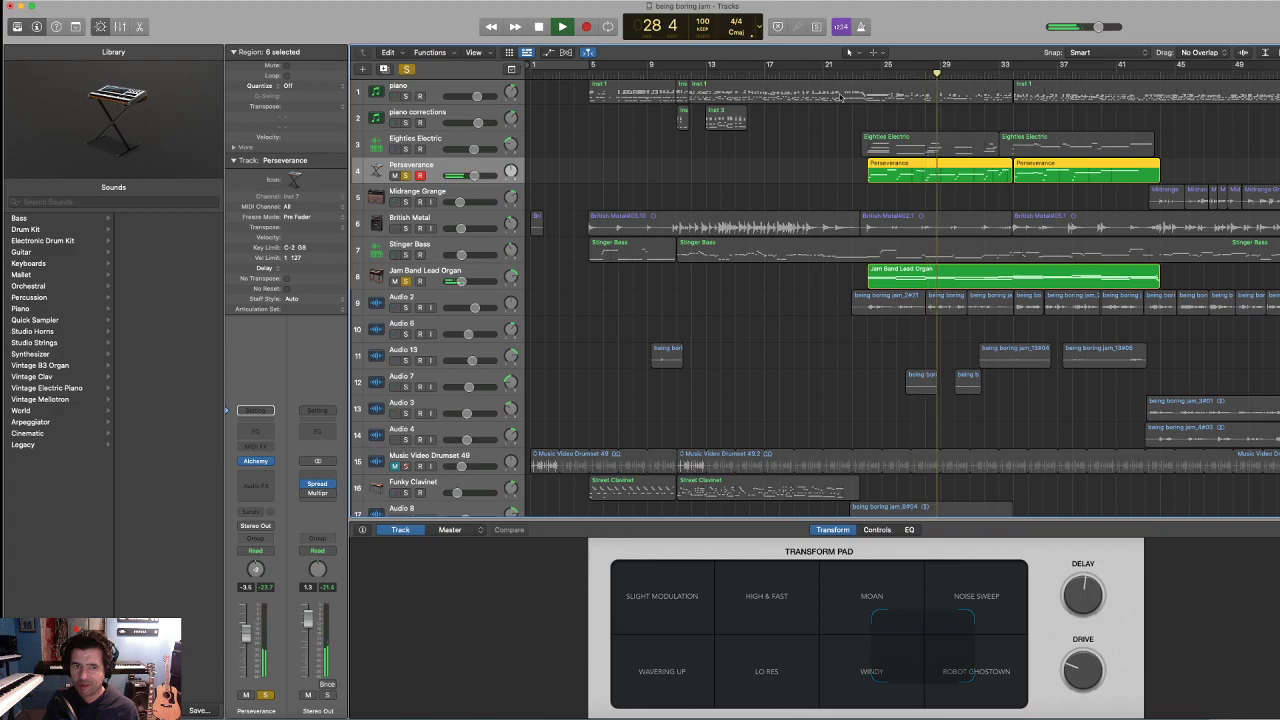
key("space")
- Add Stinger Bass to the solo of Perseverance and Jam Band Lead Organ, and play the three tracks together from bar 23 to bar 29
scroll(892, 84, "right", 1)
left_click(858, 75)
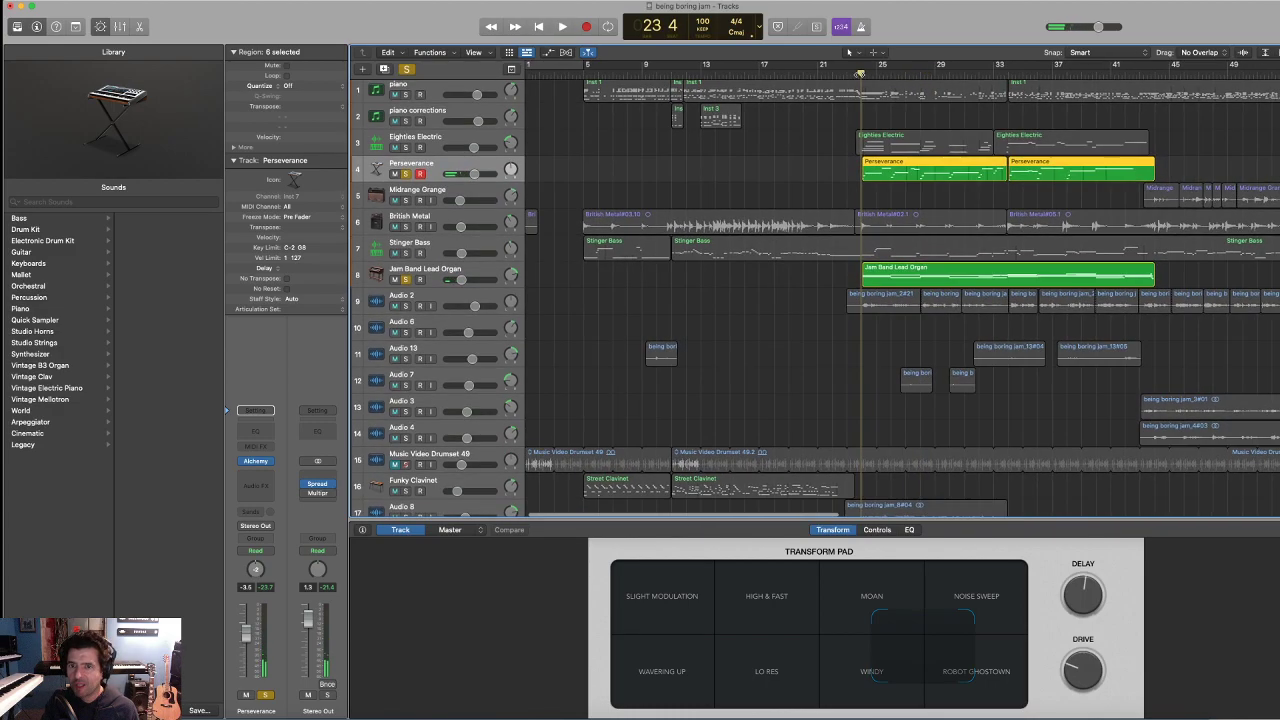
left_click(406, 254)
key("space")
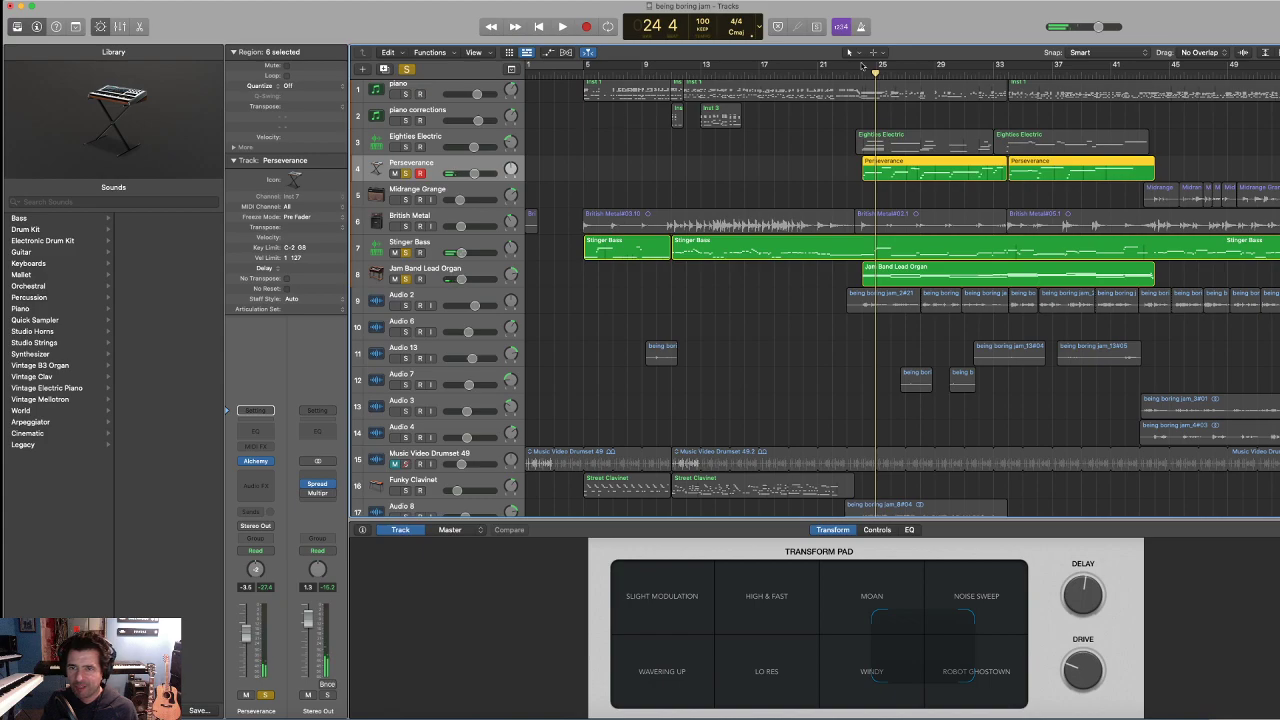
key("space")
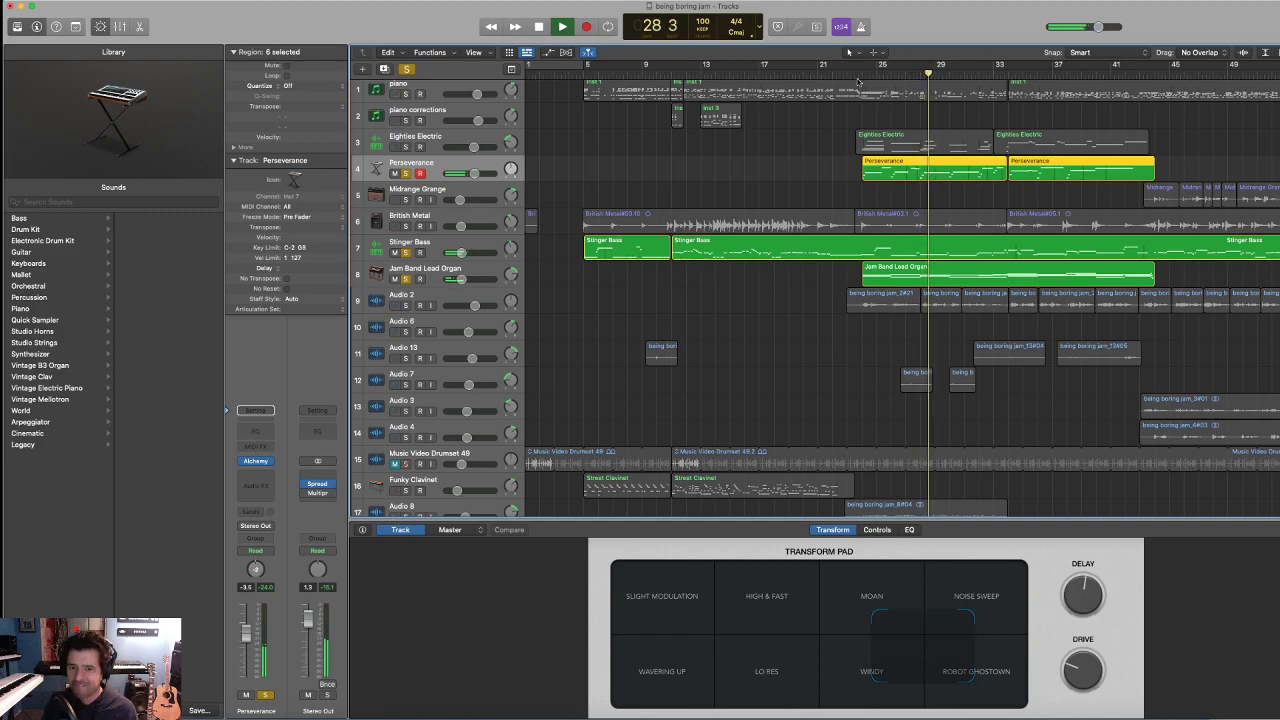
key("space")
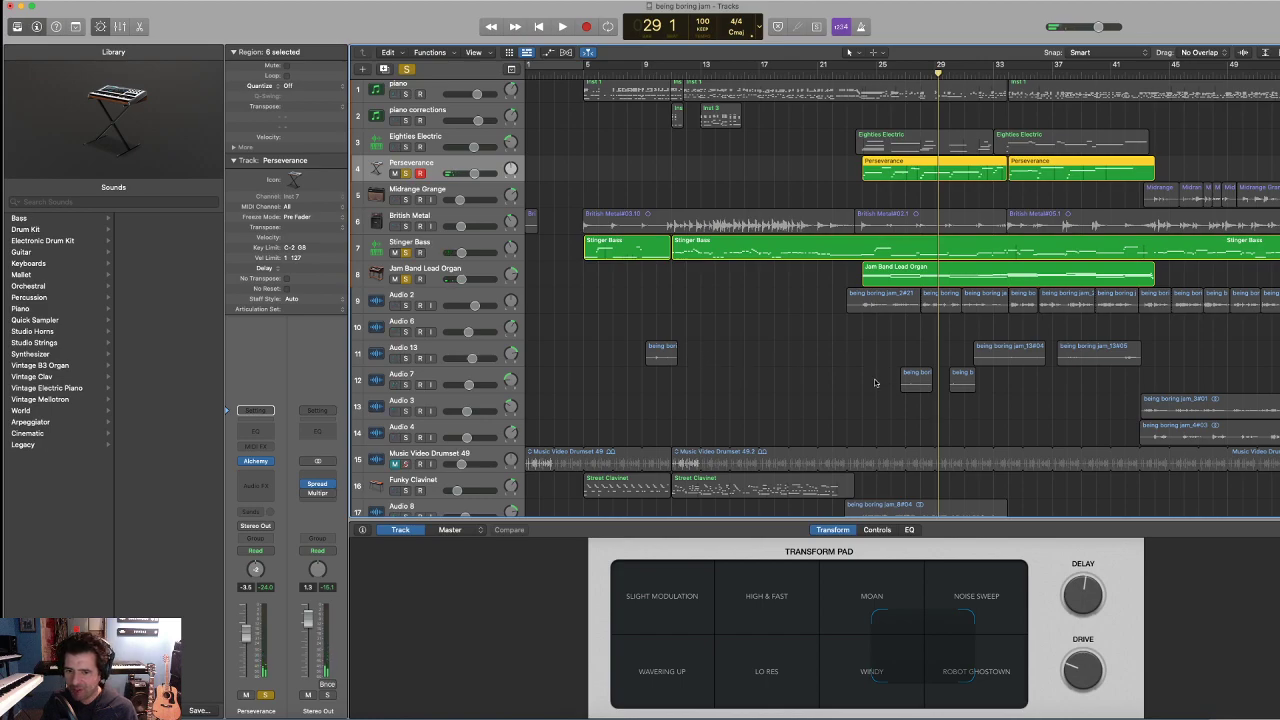
- Add Audio 7 and Audio 13 to the soloed tracks and play them together from around bar 26 to bar 31
left_click(408, 386)
left_click(405, 359)
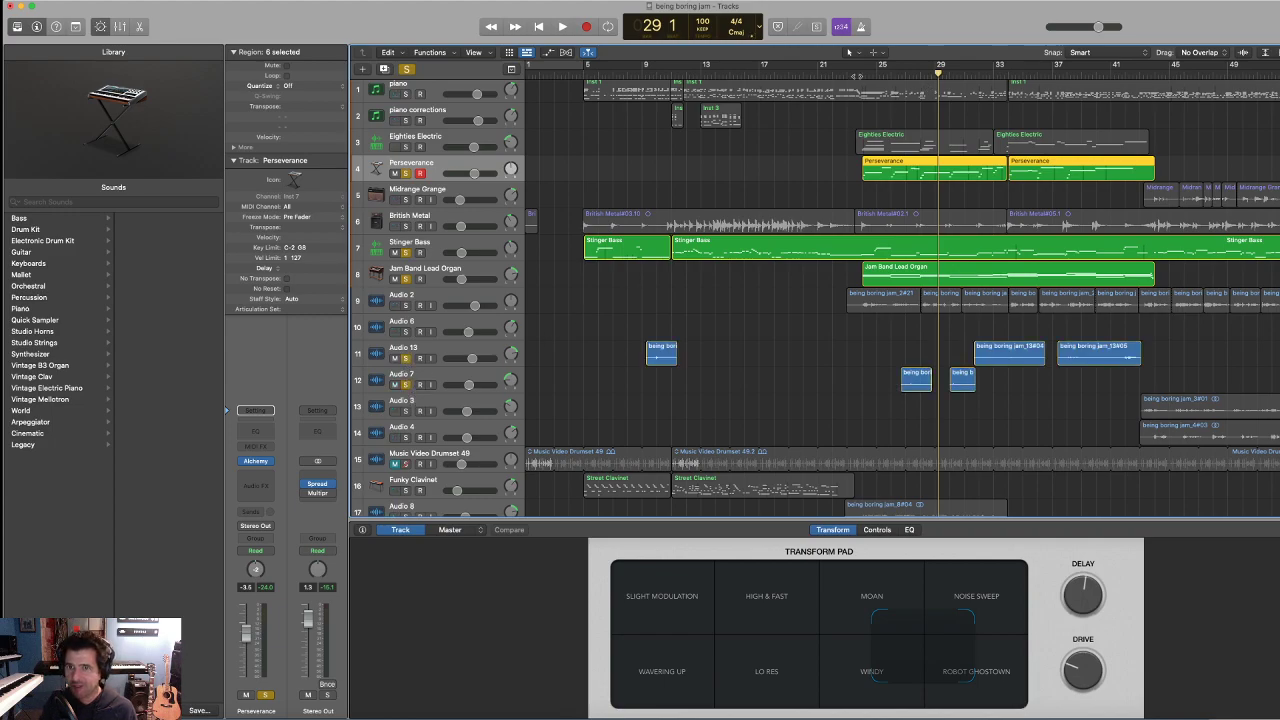
left_click(894, 75)
key("space")
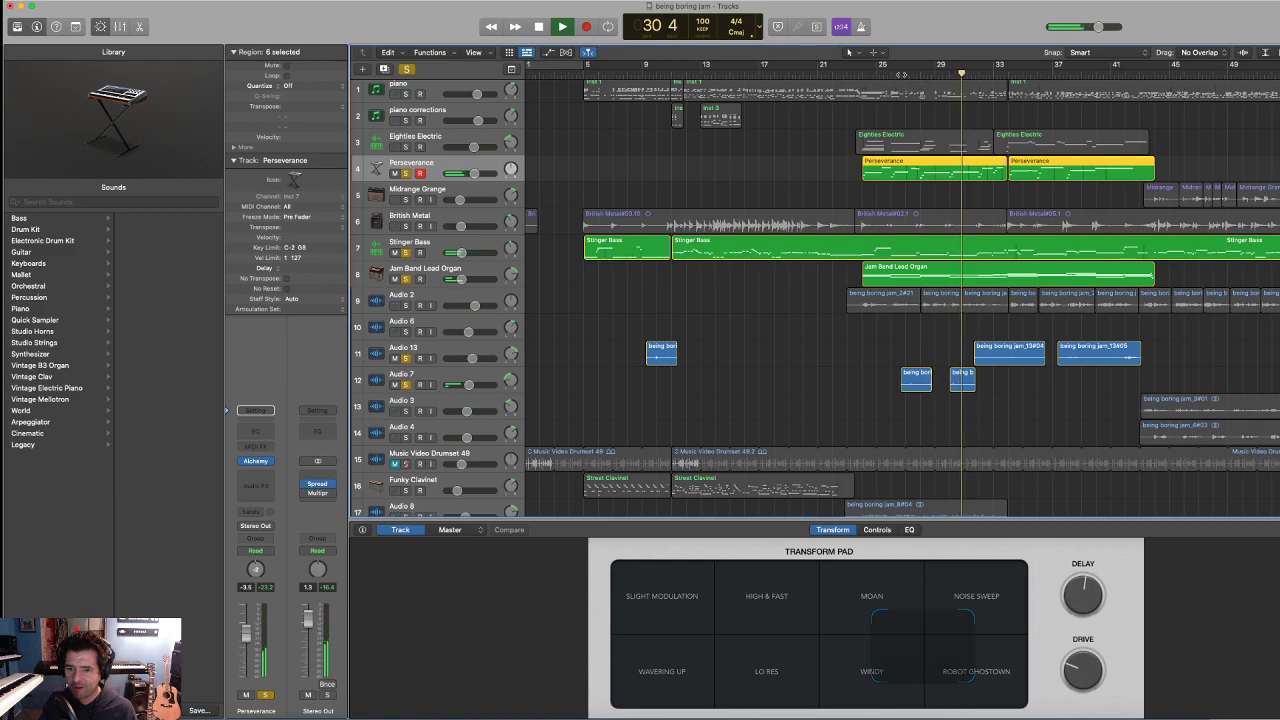
key("space")
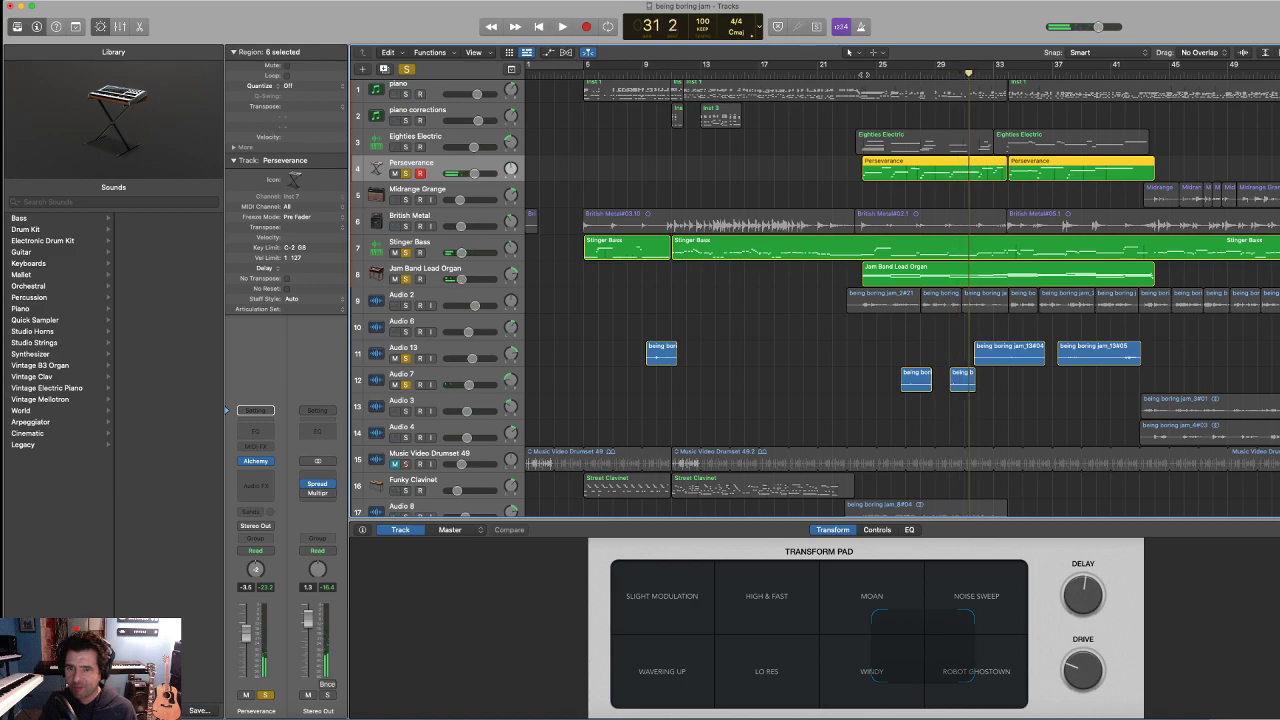
- Add Audio 2, Audio 8 and Audio 9 to the soloed tracks and play all layers together from bar 23 to bar 33
left_click_drag(853, 74, 860, 74)
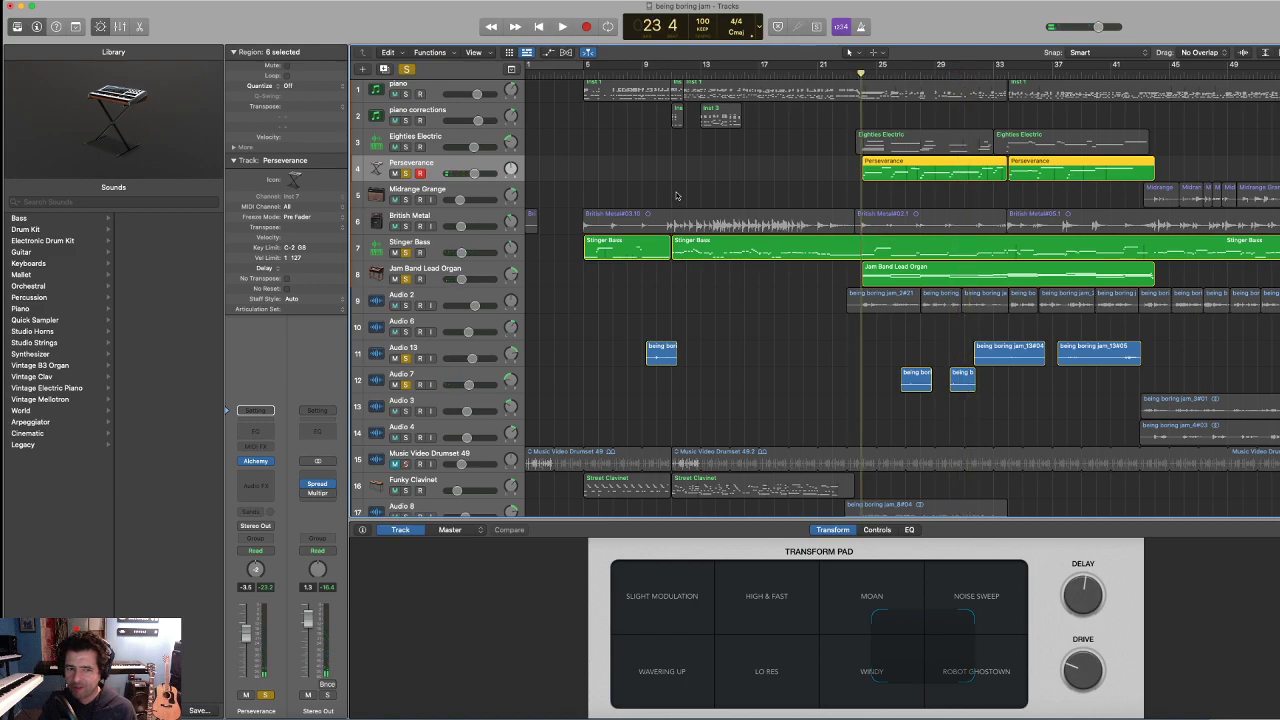
left_click(403, 305)
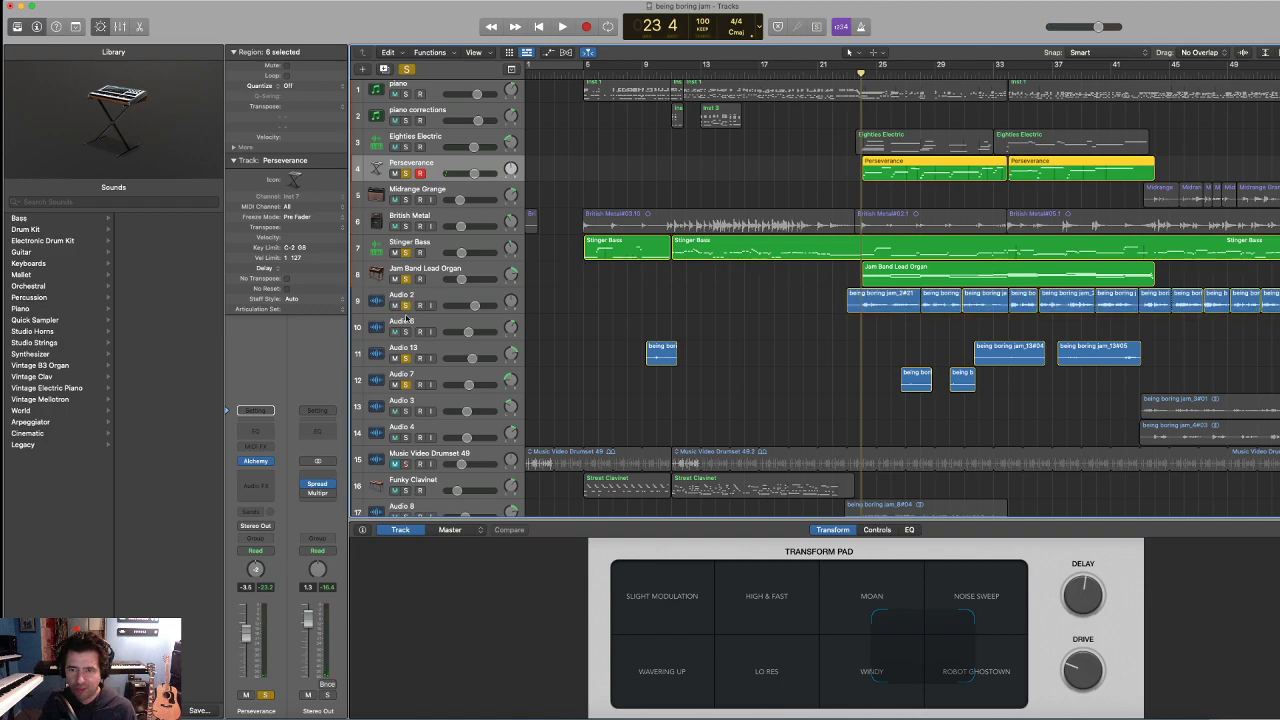
scroll(420, 357, "down", 3)
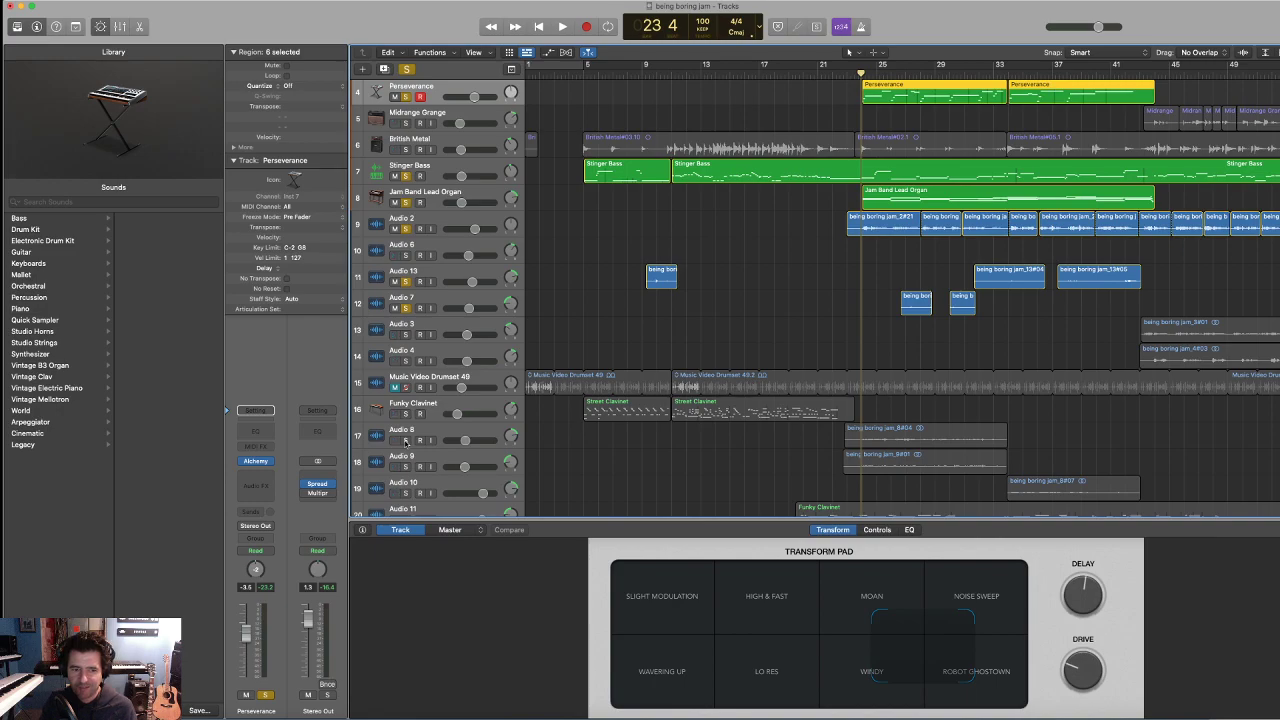
left_click(405, 440)
left_click(405, 466)
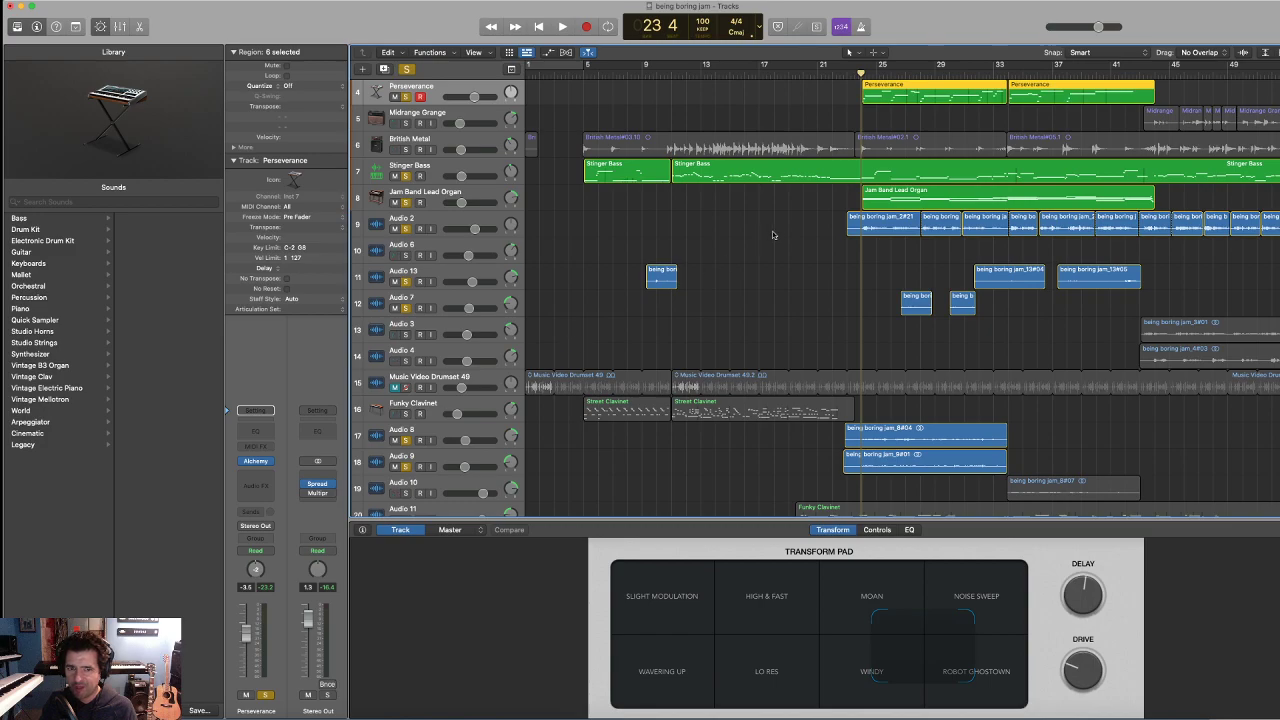
scroll(779, 234, "up", 2)
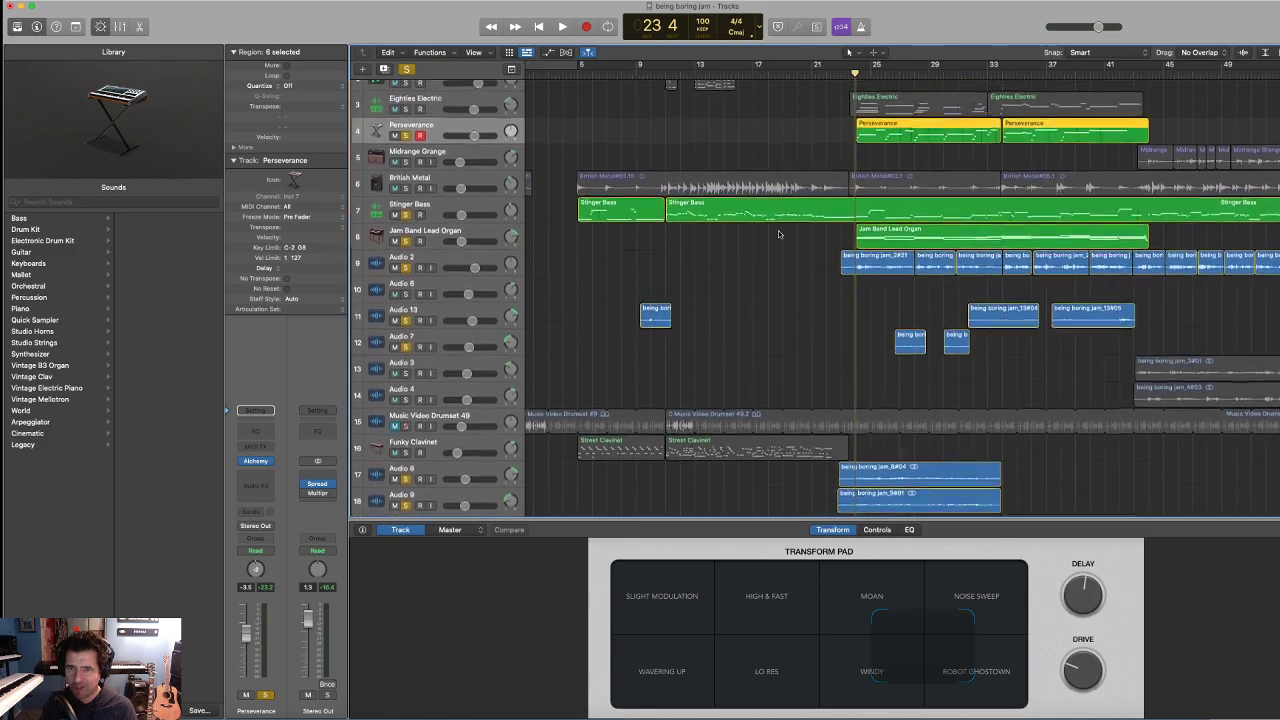
scroll(779, 234, "up", 2)
key("space")
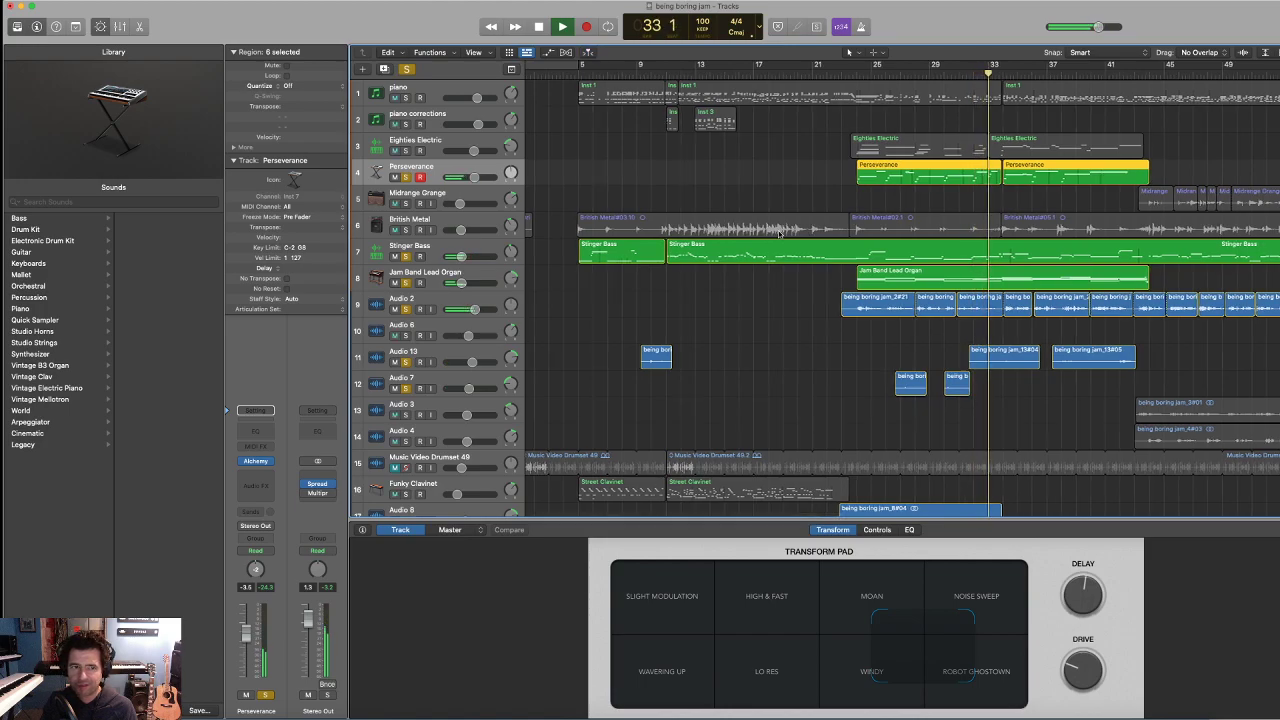
key("space")
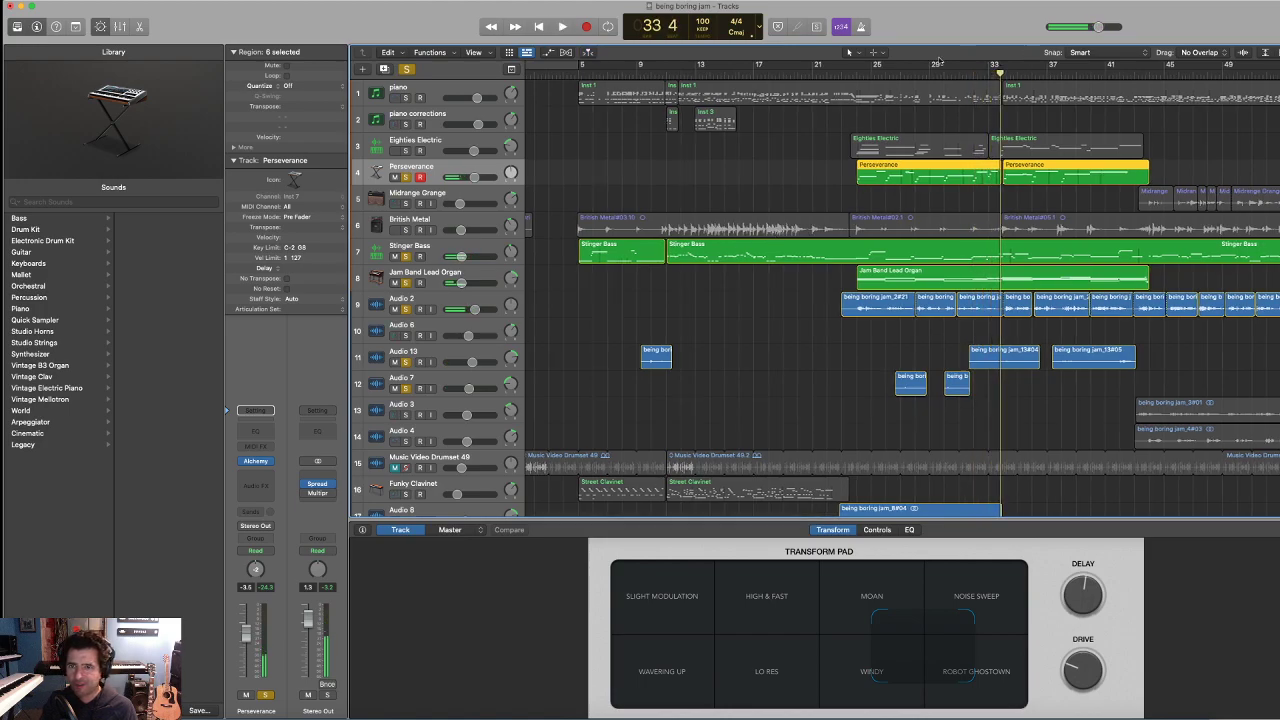
- Add Eighties Electric to the soloed tracks and play the layers together from bar 24 to bar 28
left_click_drag(859, 74, 856, 74)
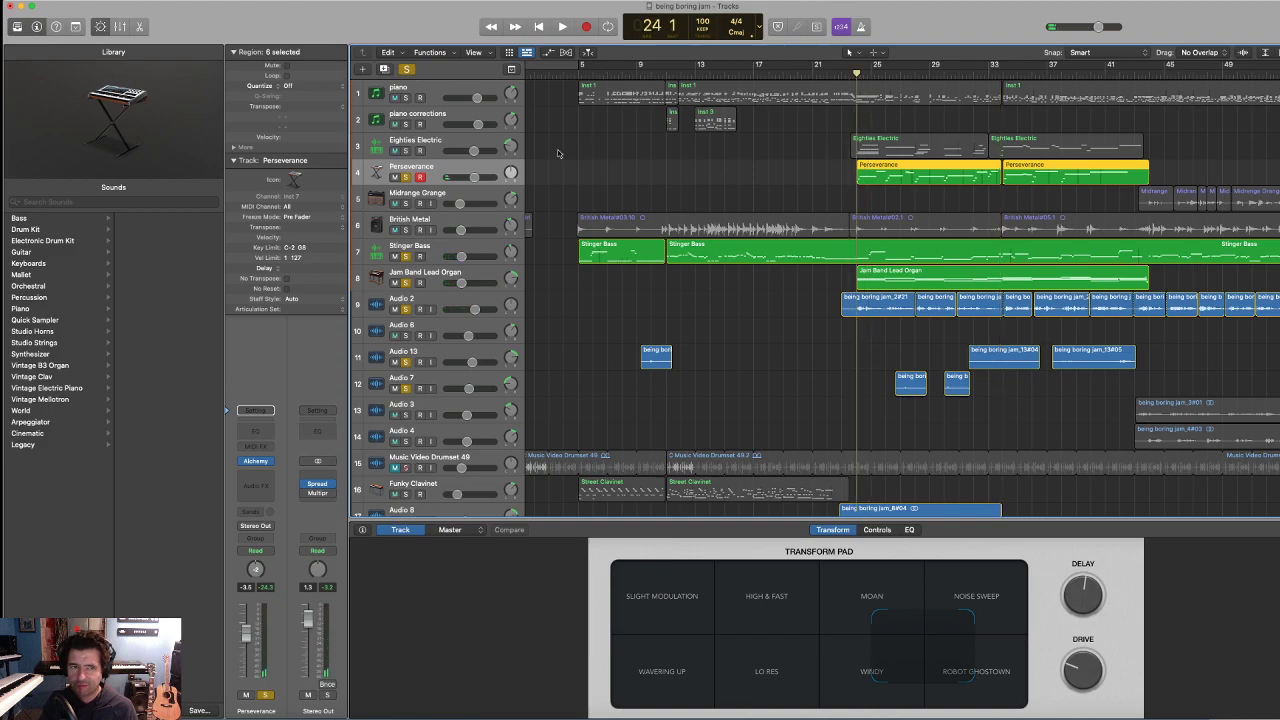
left_click(404, 150)
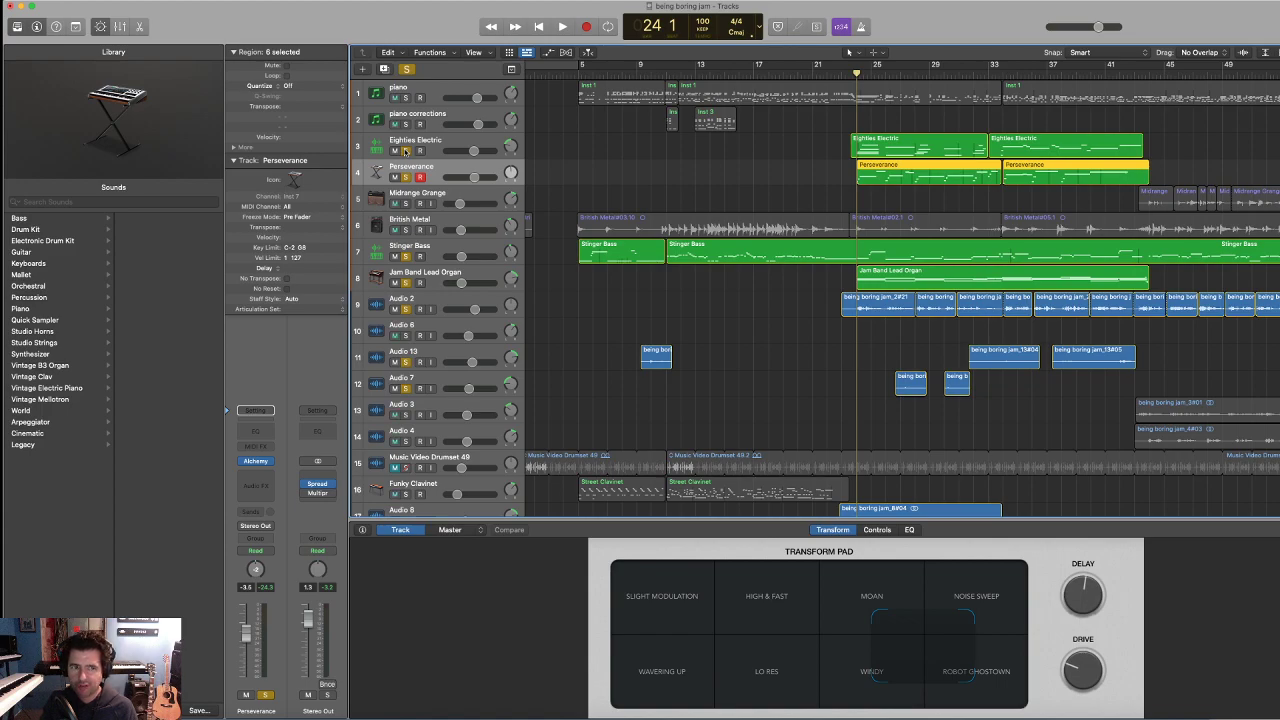
key("space")
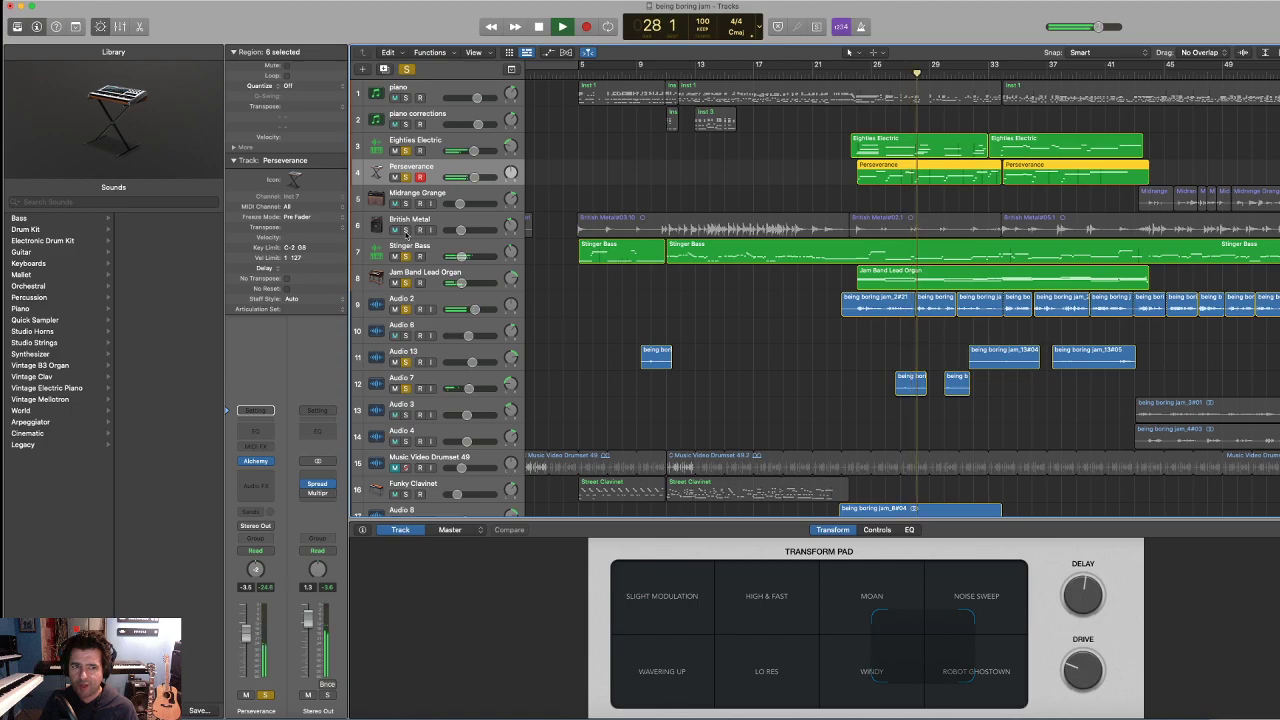
key("space")
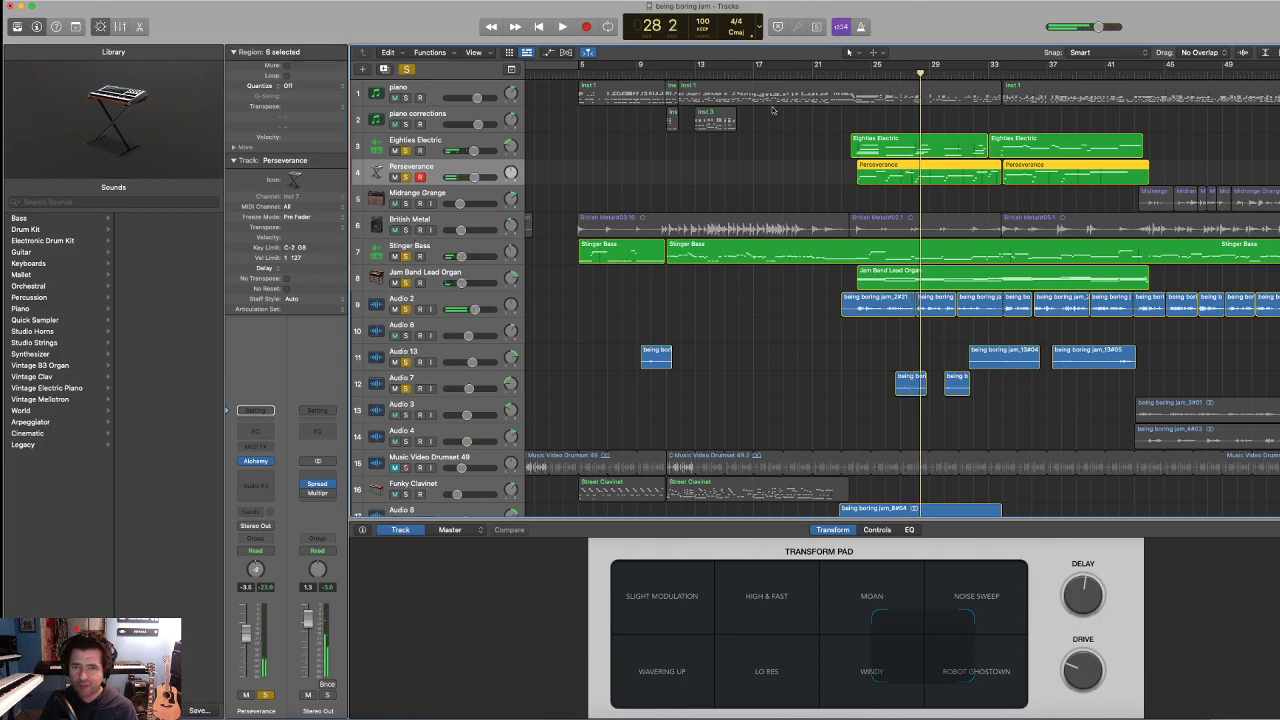
- Add British Metal to the soloed tracks and play all the layers together from bar 23
left_click(849, 74)
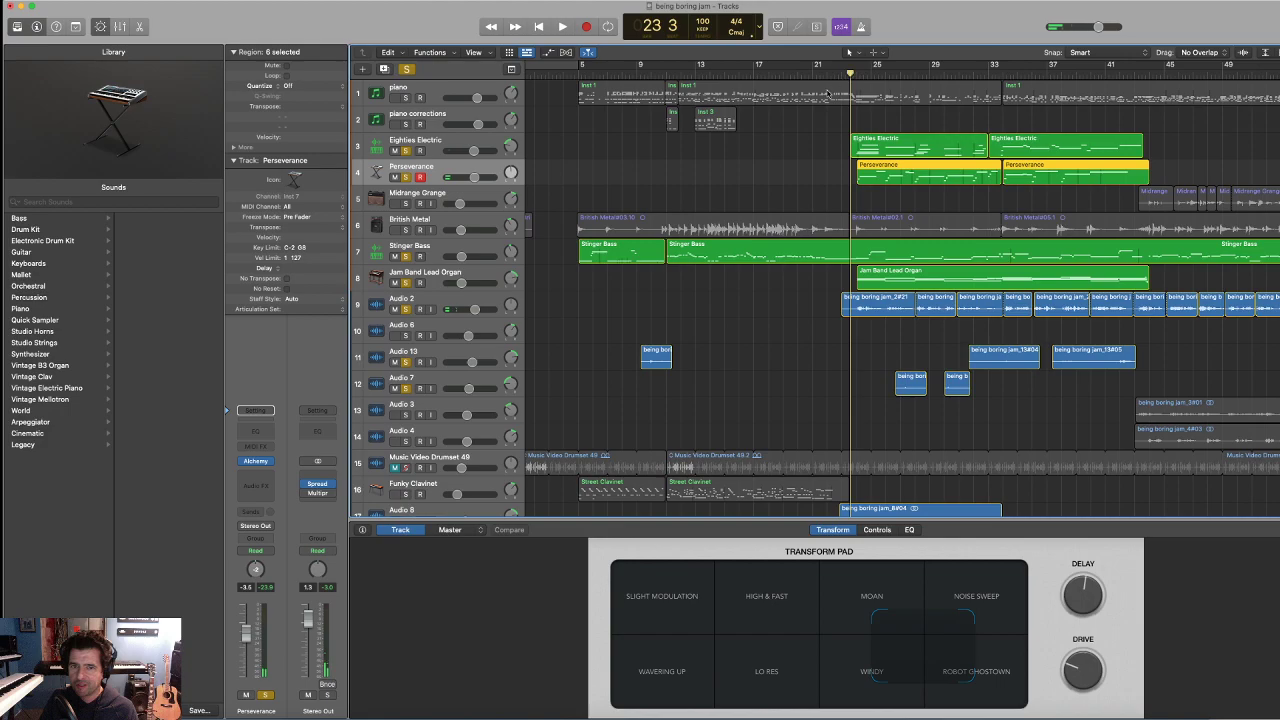
left_click(406, 230)
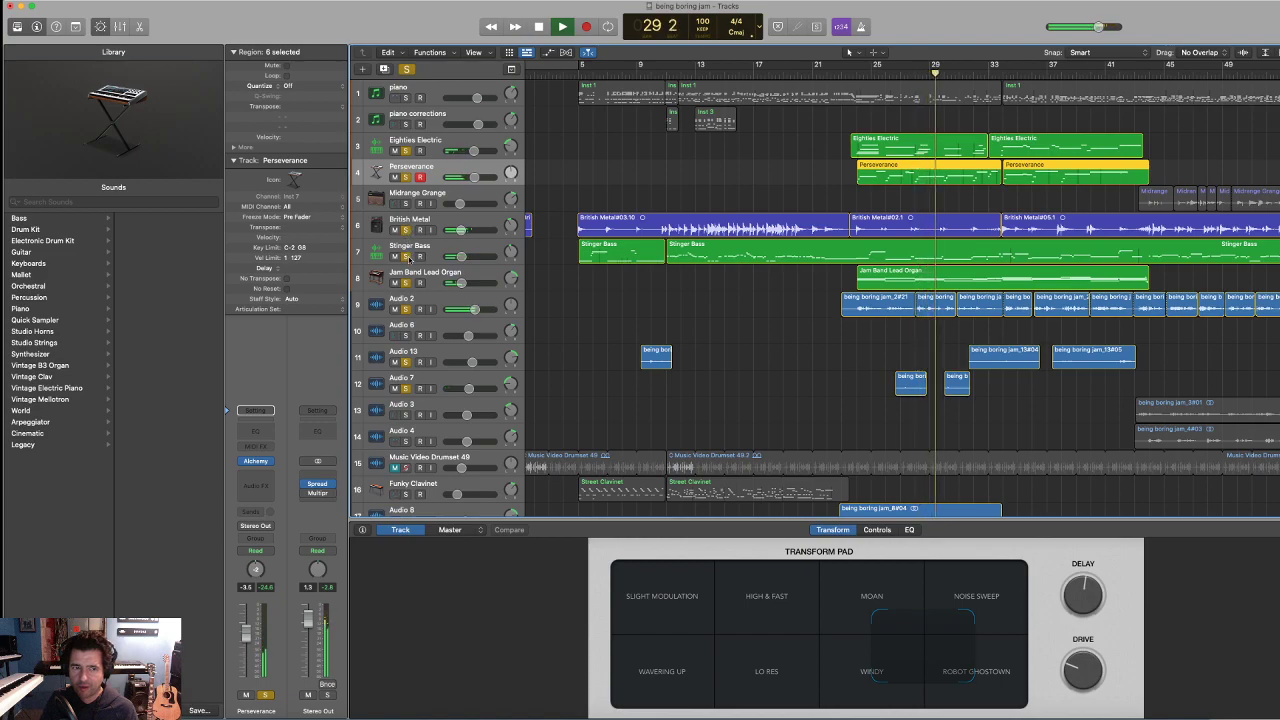
- Unsolo Stinger Bass, Jam Band Lead Organ, Audio 2, Audio 13, Audio 7 and Eighties Electric one after another during playback
left_click(407, 257)
left_click(406, 283)
left_click(406, 309)
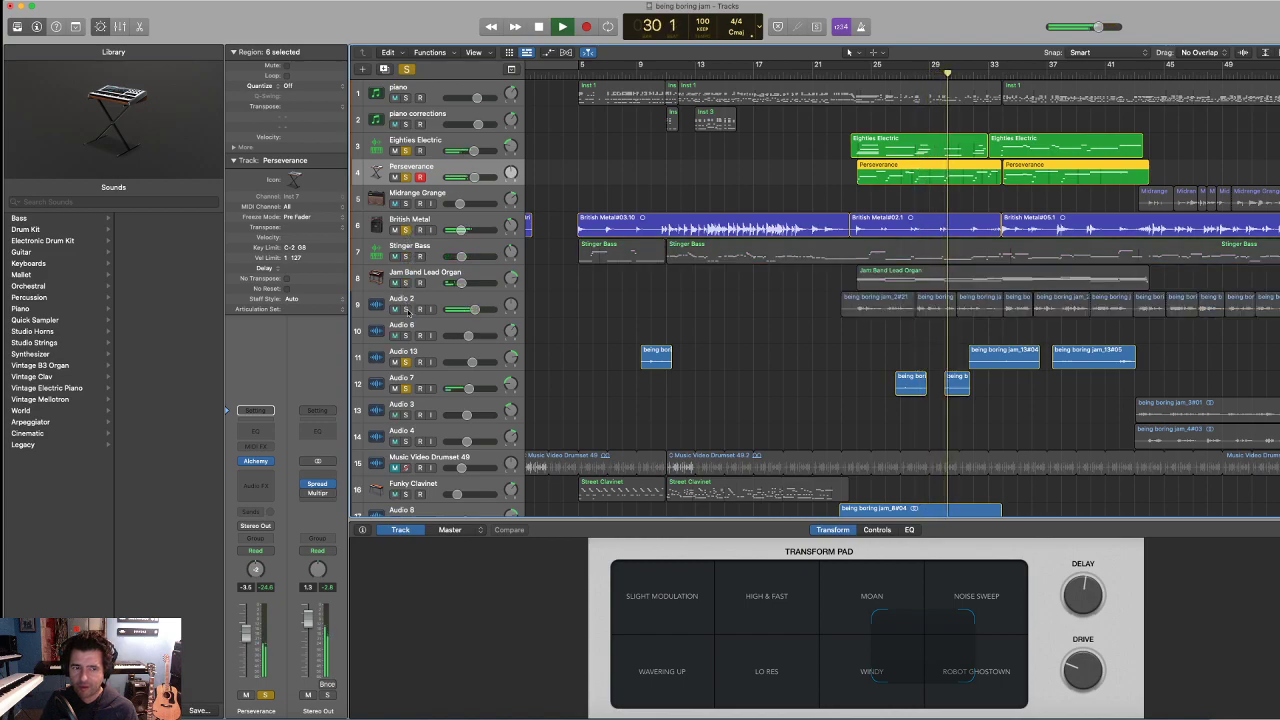
left_click(406, 362)
left_click(405, 388)
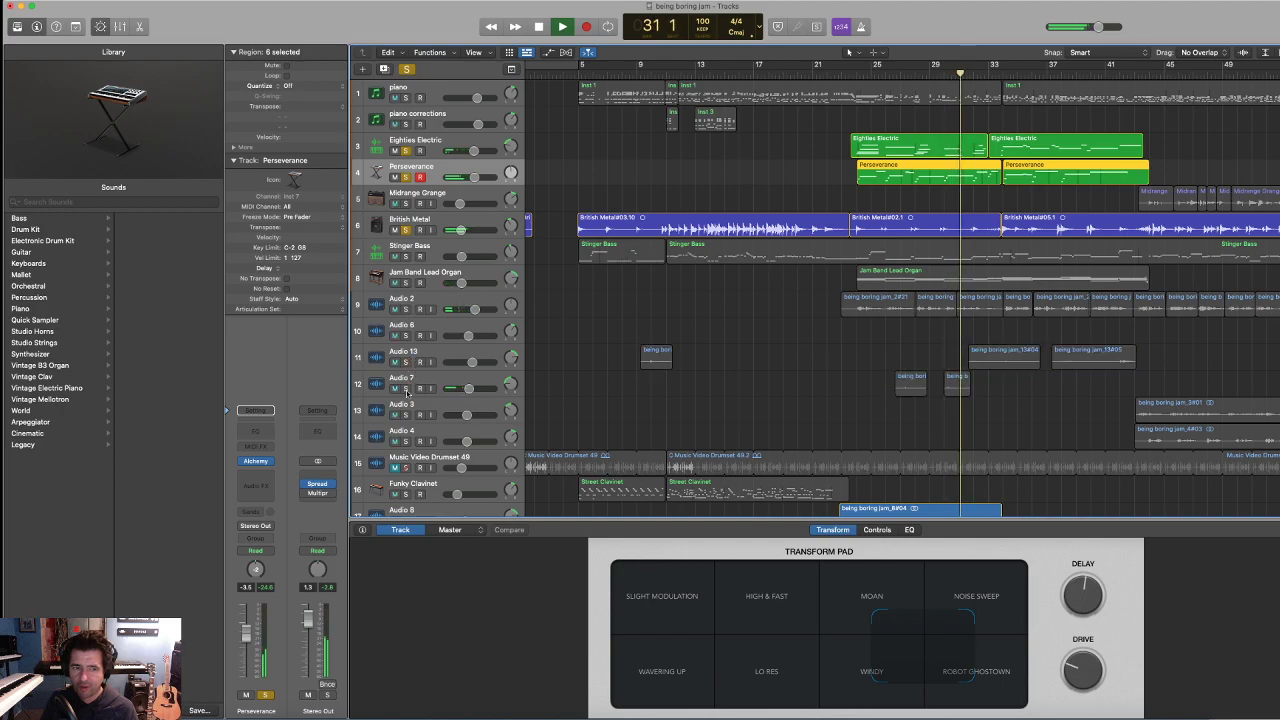
left_click(405, 150)
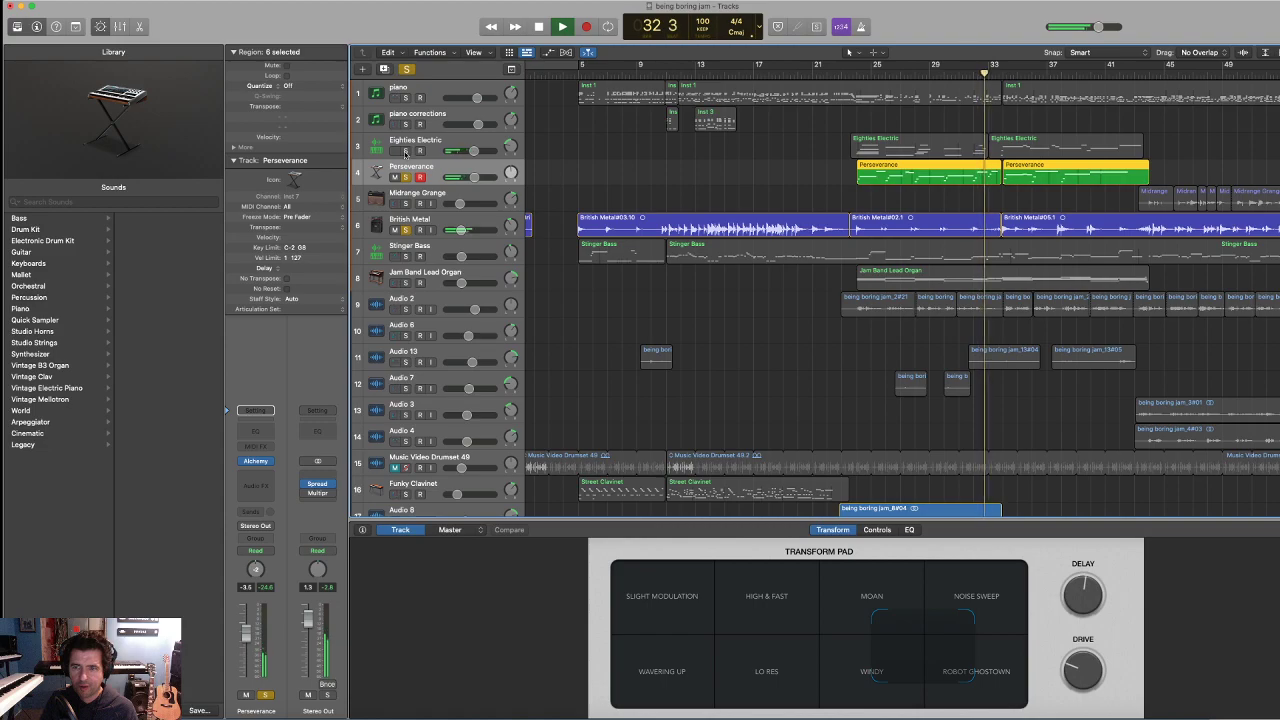
- Unsolo British Metal, Perseverance, Audio 9 and Audio 8, and bring the playhead back to bar 24
left_click(405, 229)
key("space")
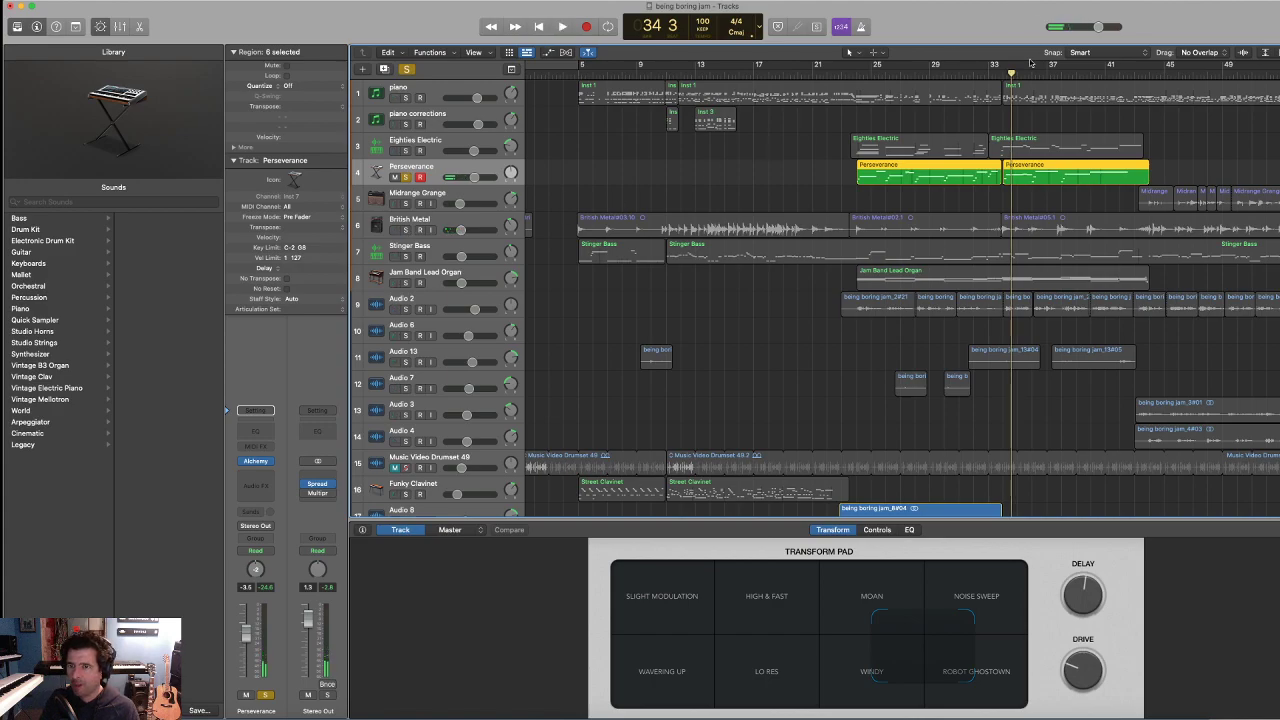
left_click(1002, 75)
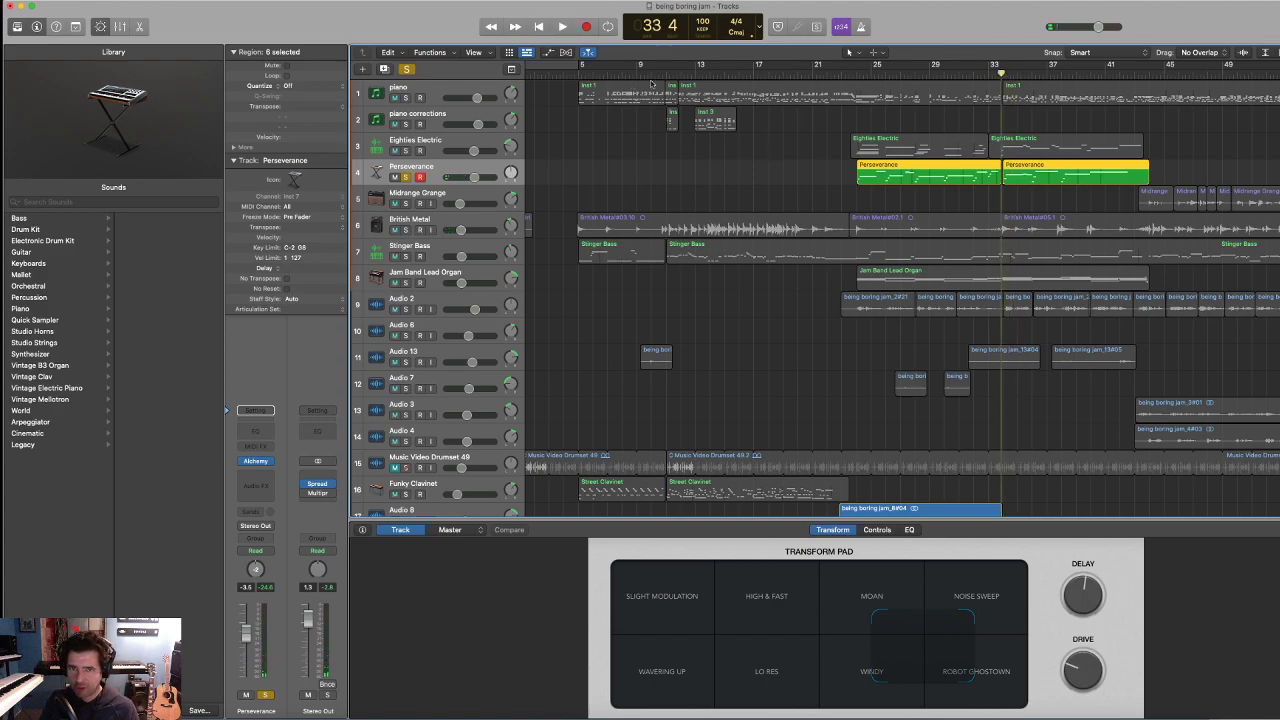
left_click(858, 75)
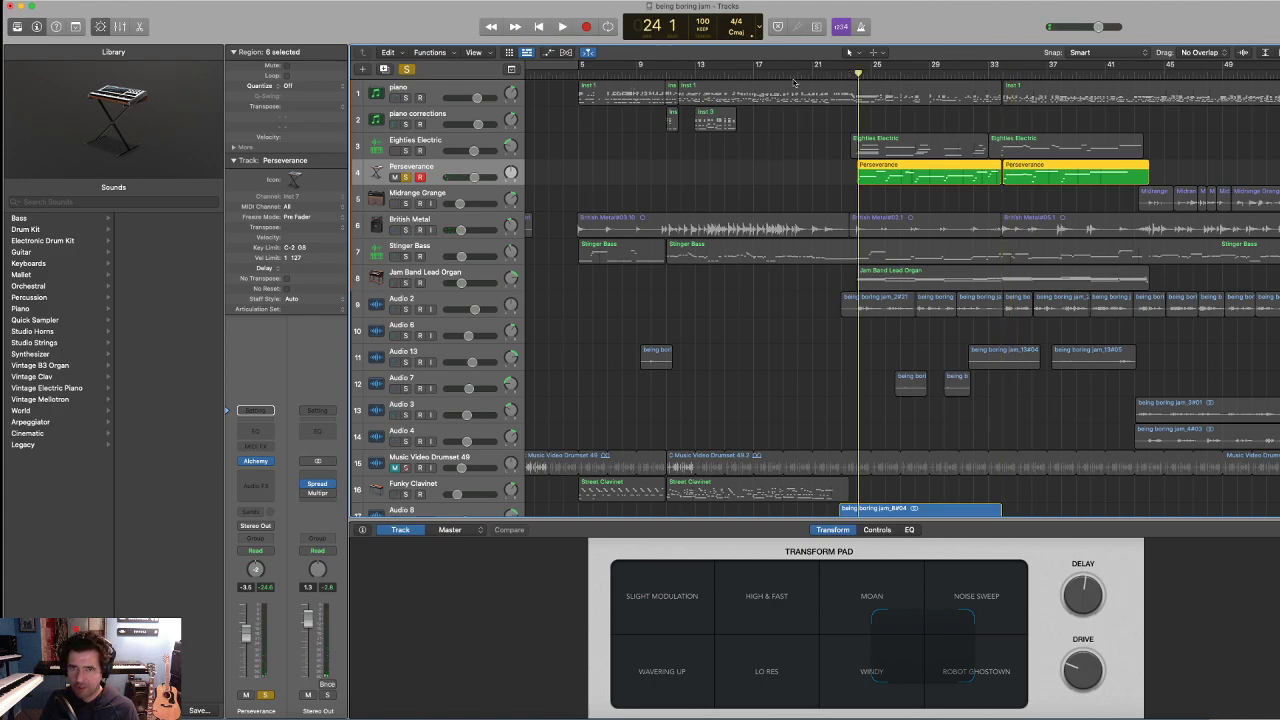
left_click(406, 177)
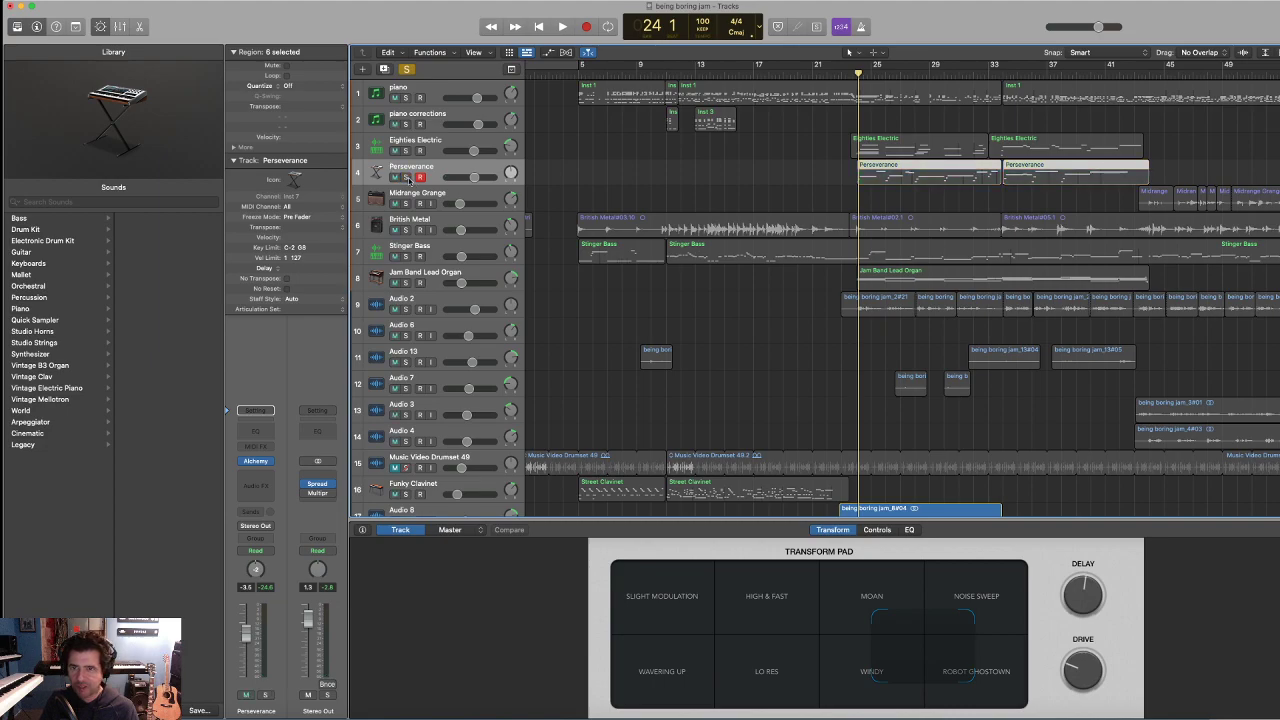
key("space")
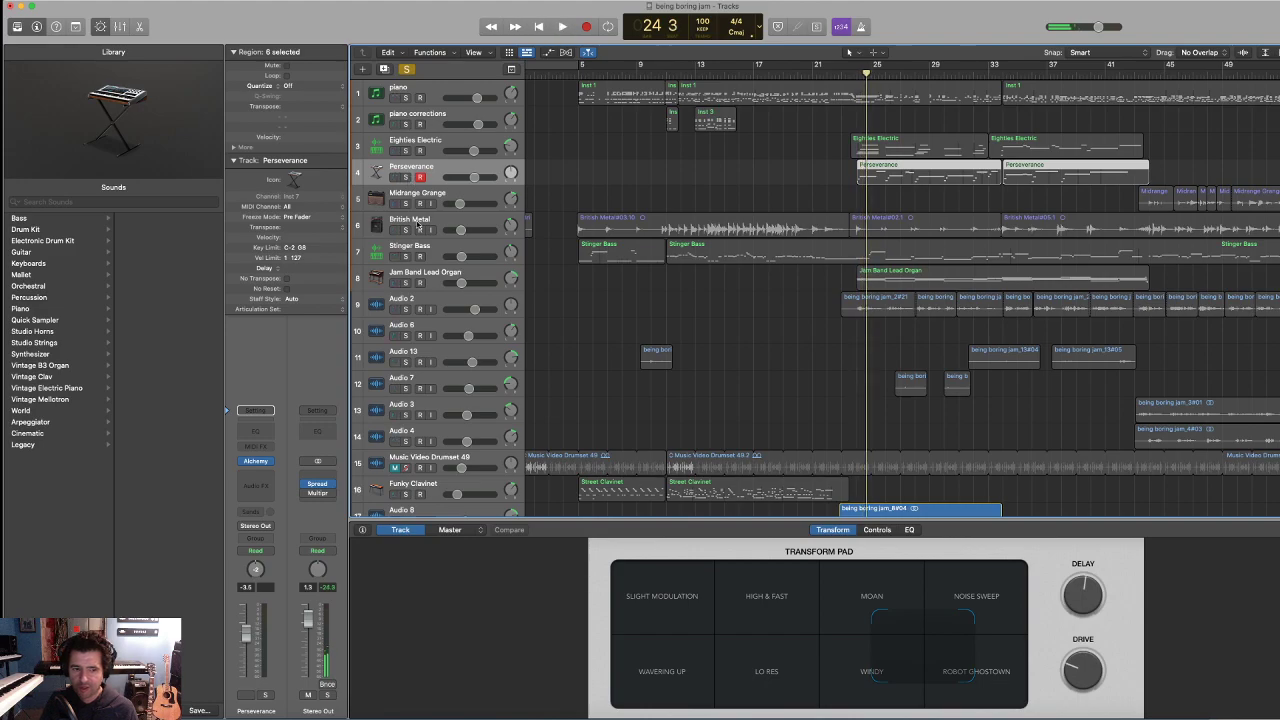
scroll(417, 226, "down", 4)
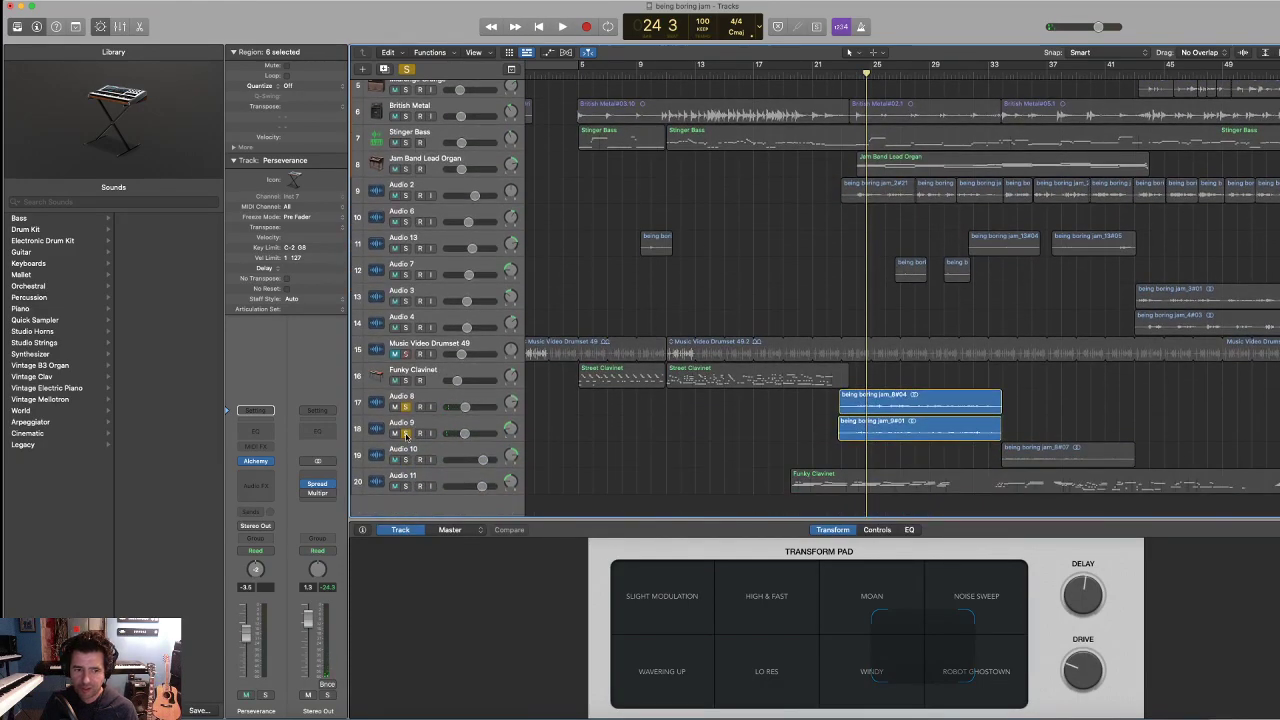
left_click(406, 433)
left_click(406, 406)
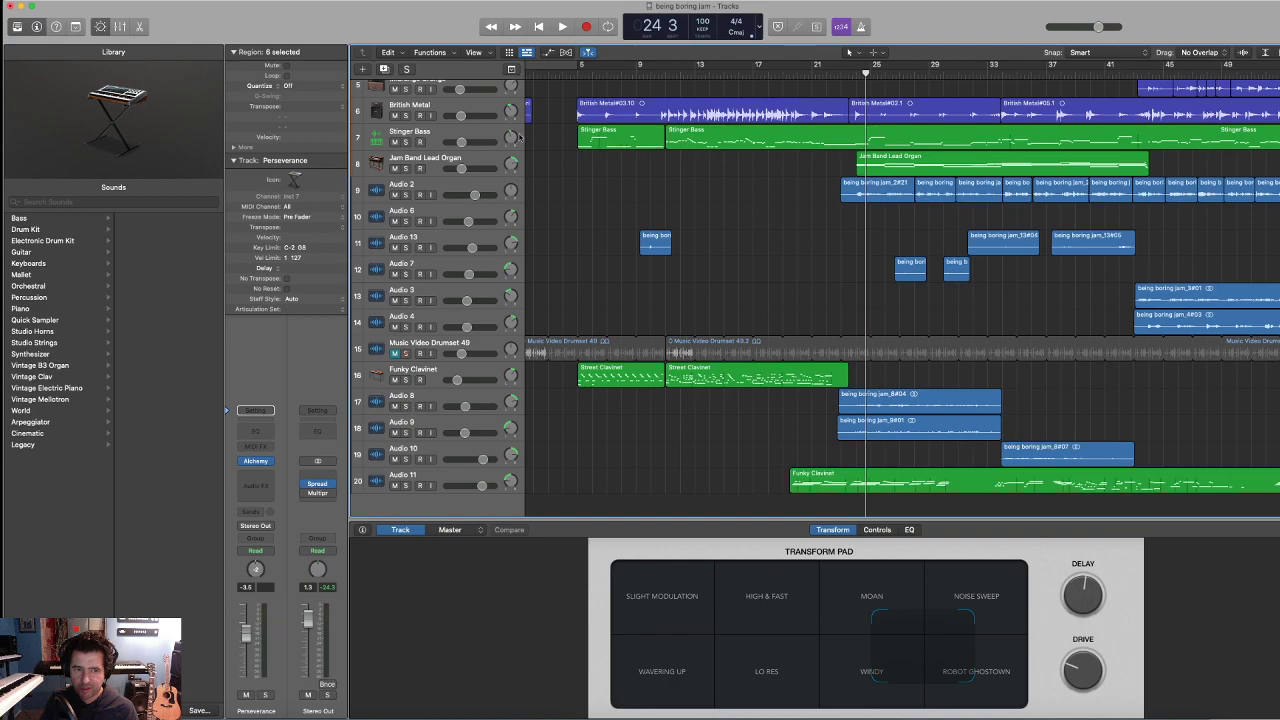
- Play all tracks briefly from bar 23, return to bar 23, unmute Music Video Drumset 49 and play the full mix
left_click(843, 73)
key("space")
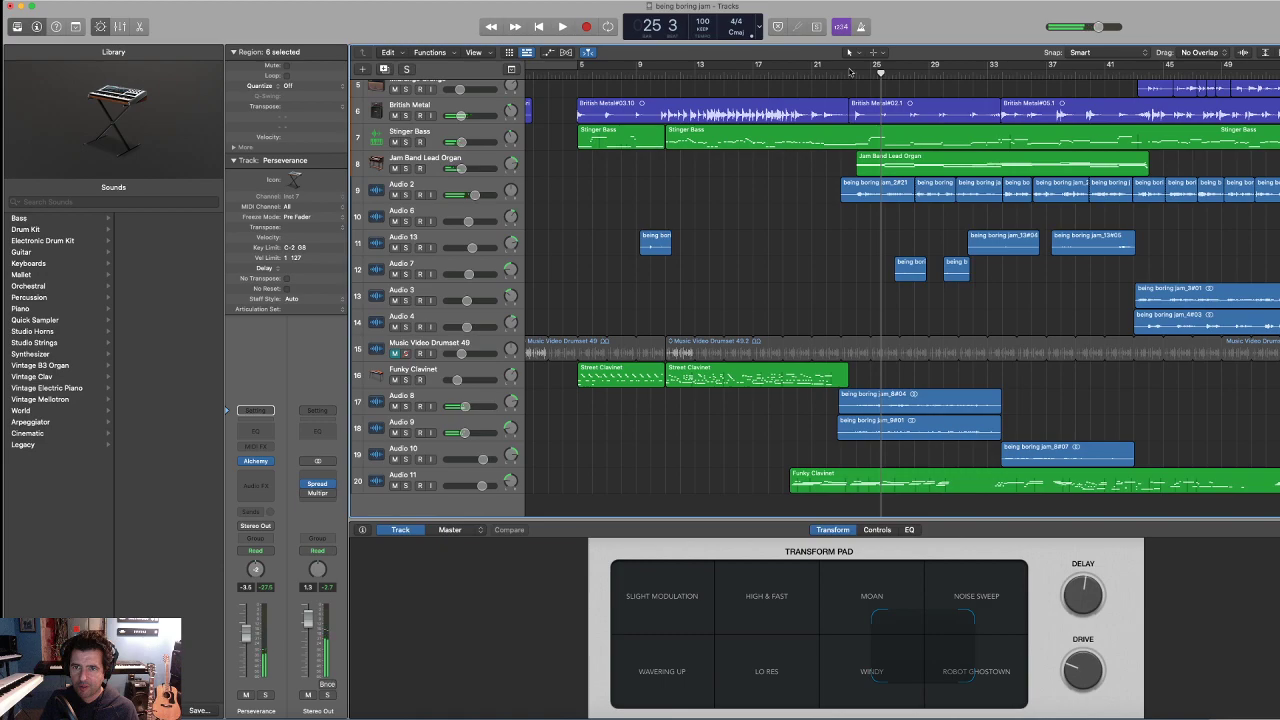
left_click(846, 74)
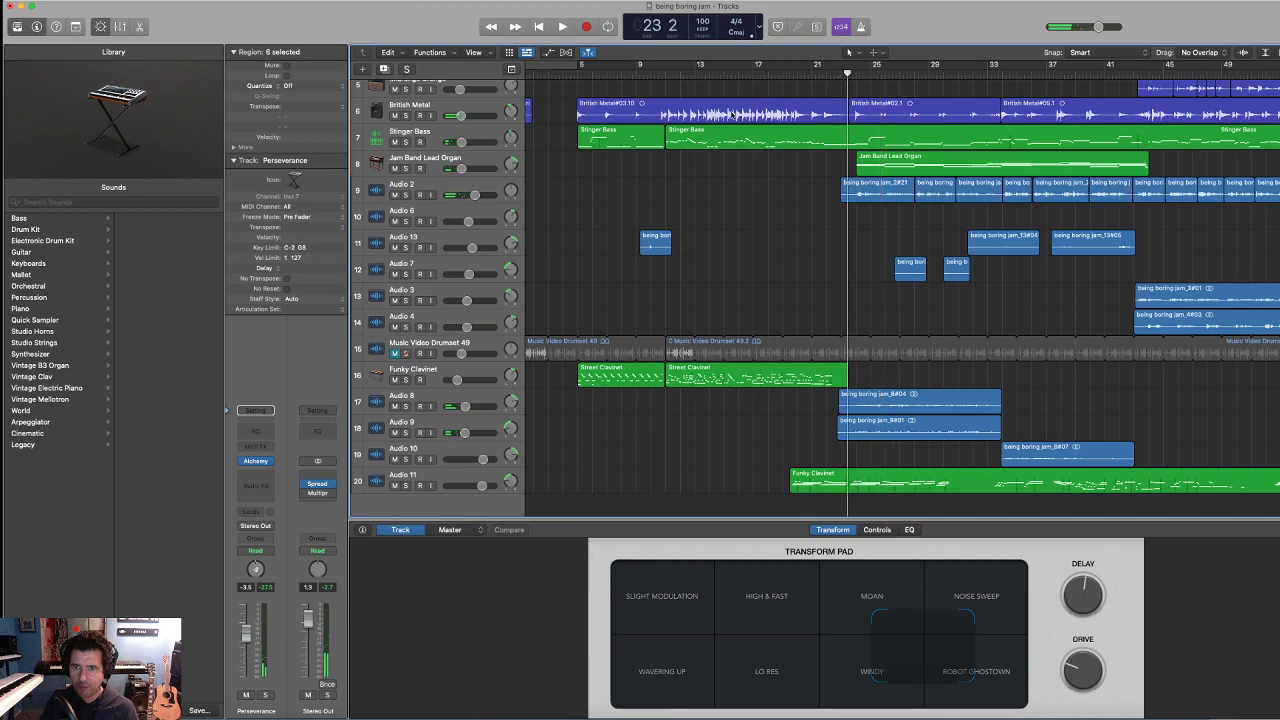
left_click(394, 353)
key("space")
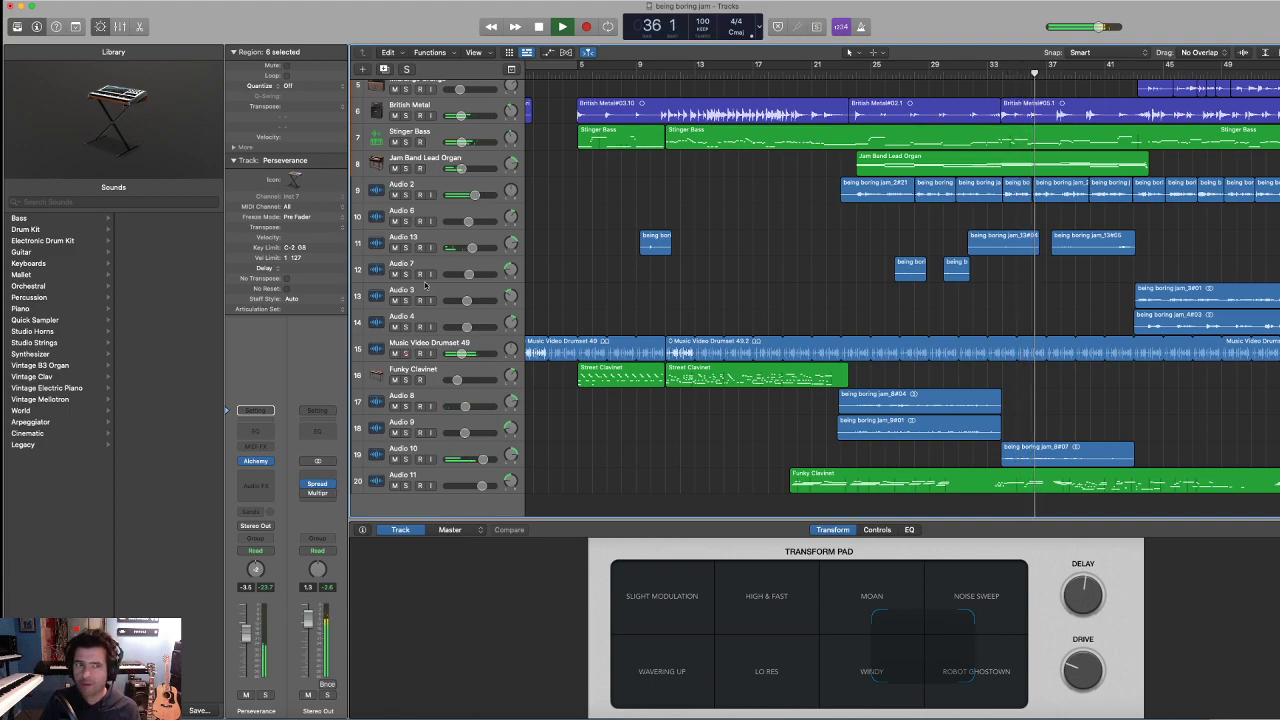
- Raise the piano track's volume slightly while the mix plays and stop playback at bar 42
scroll(425, 287, "up", 5)
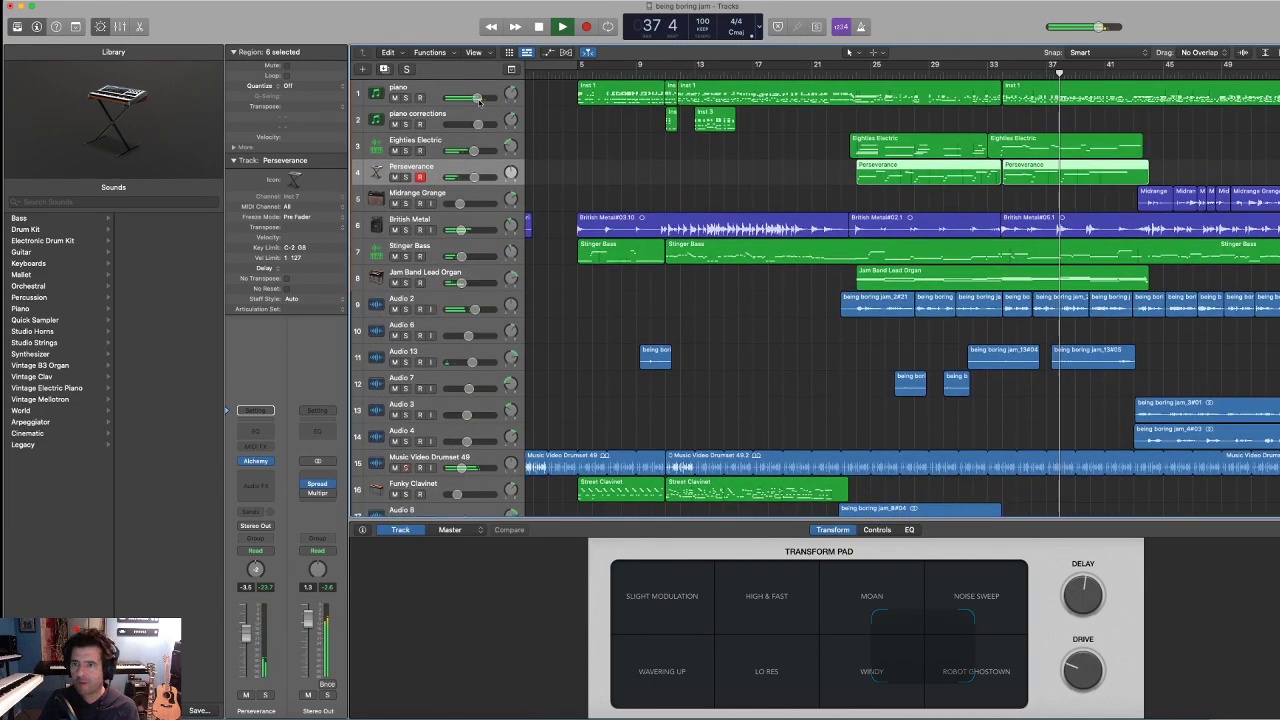
left_click_drag(478, 100, 479, 100)
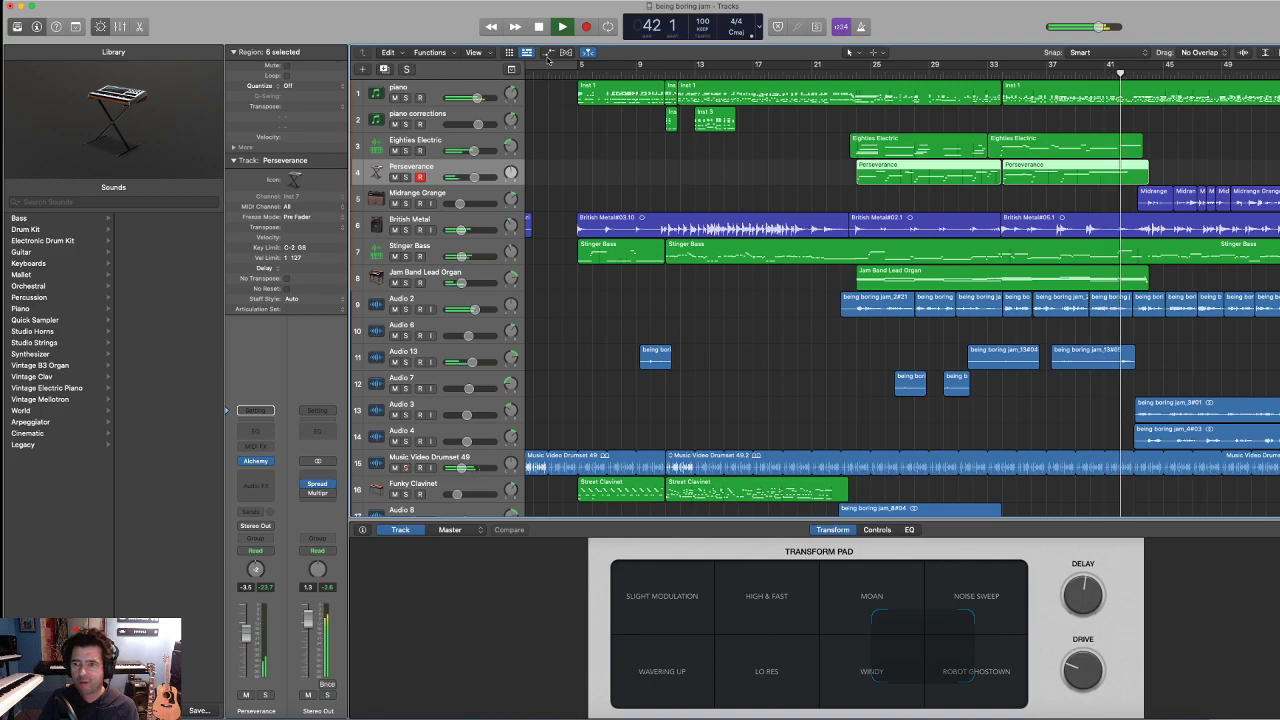
key("space")
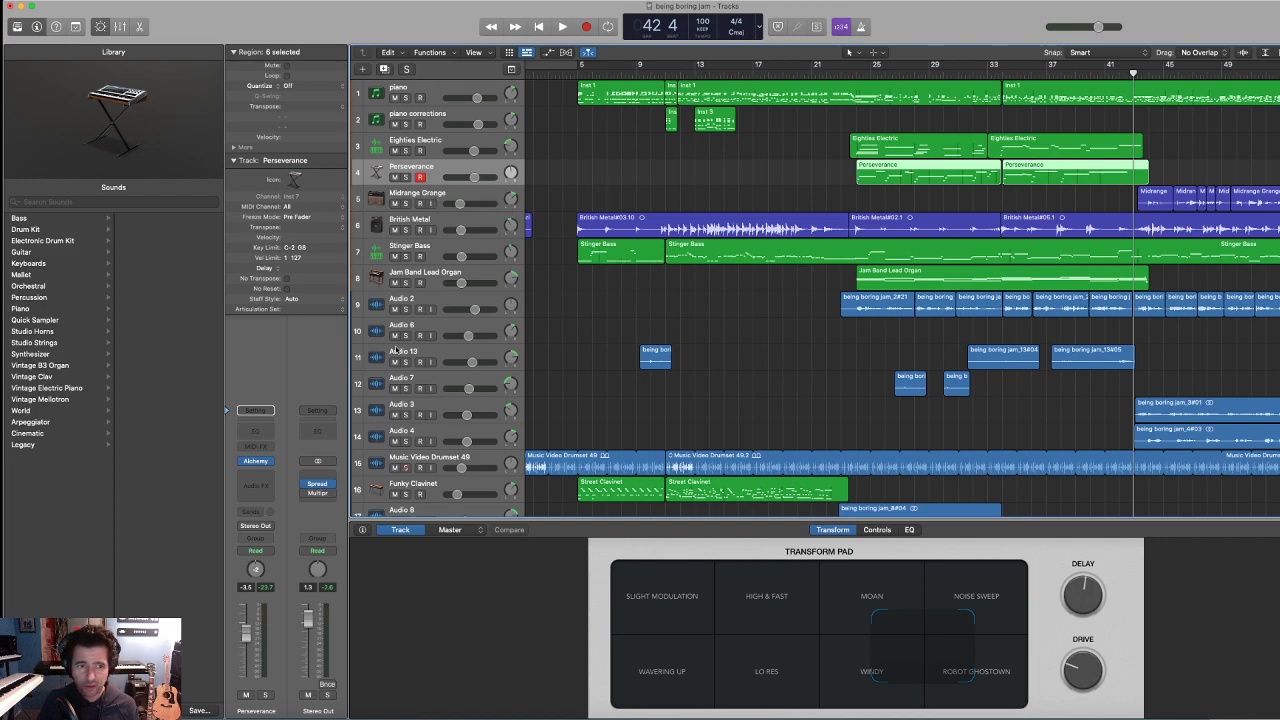
- Mute Music Video Drumset 49, solo Audio 2, Audio 3 and Audio 4, and play them together from bar 42
left_click(394, 468)
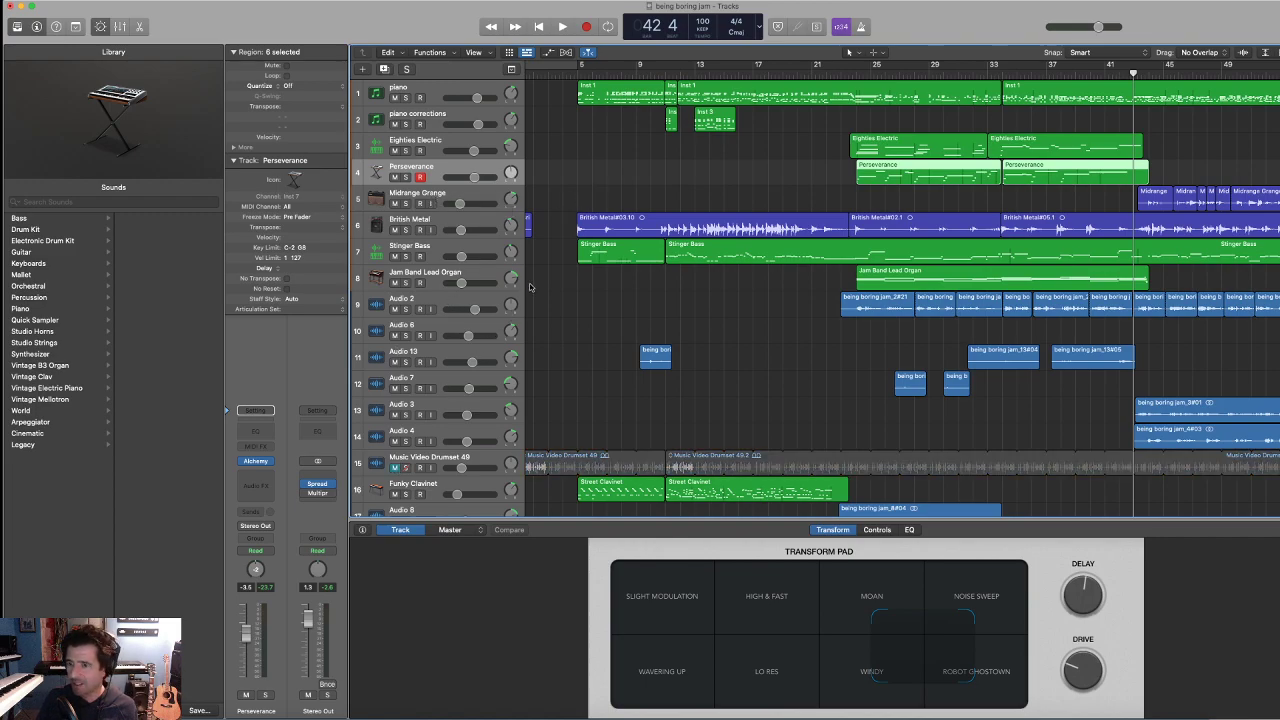
left_click(406, 309)
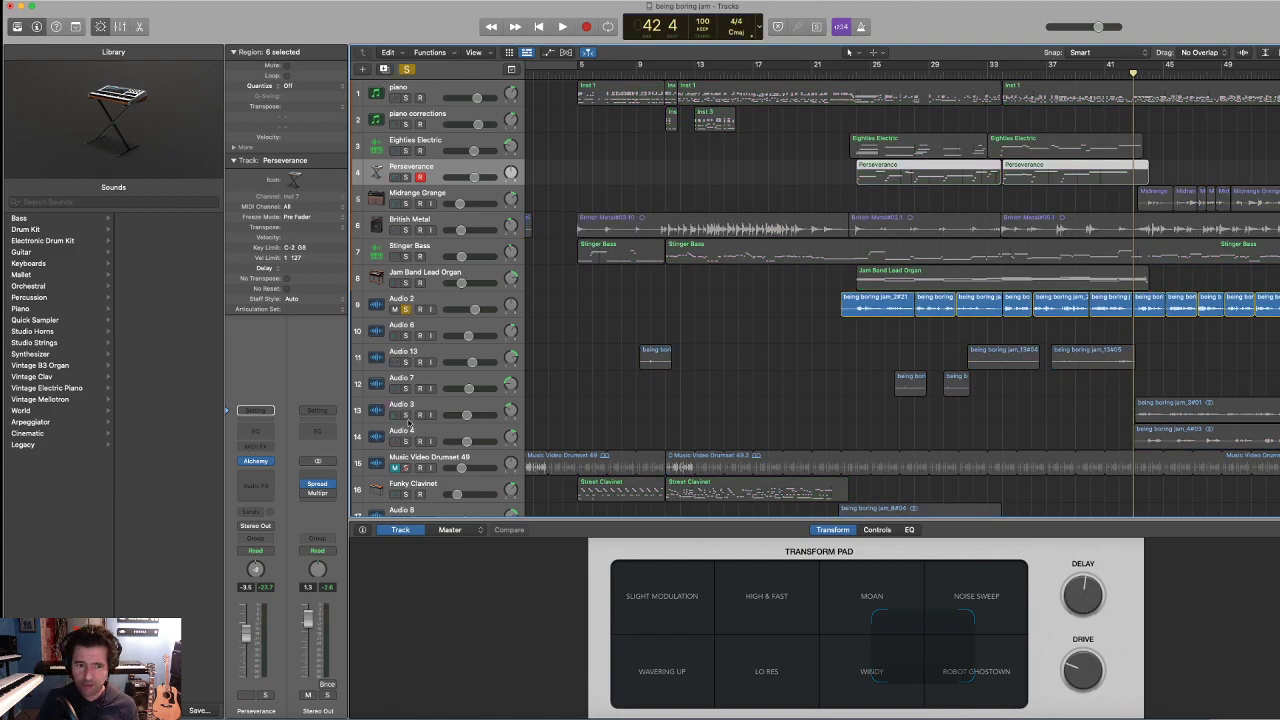
left_click(408, 422)
left_click(405, 414)
left_click(405, 441)
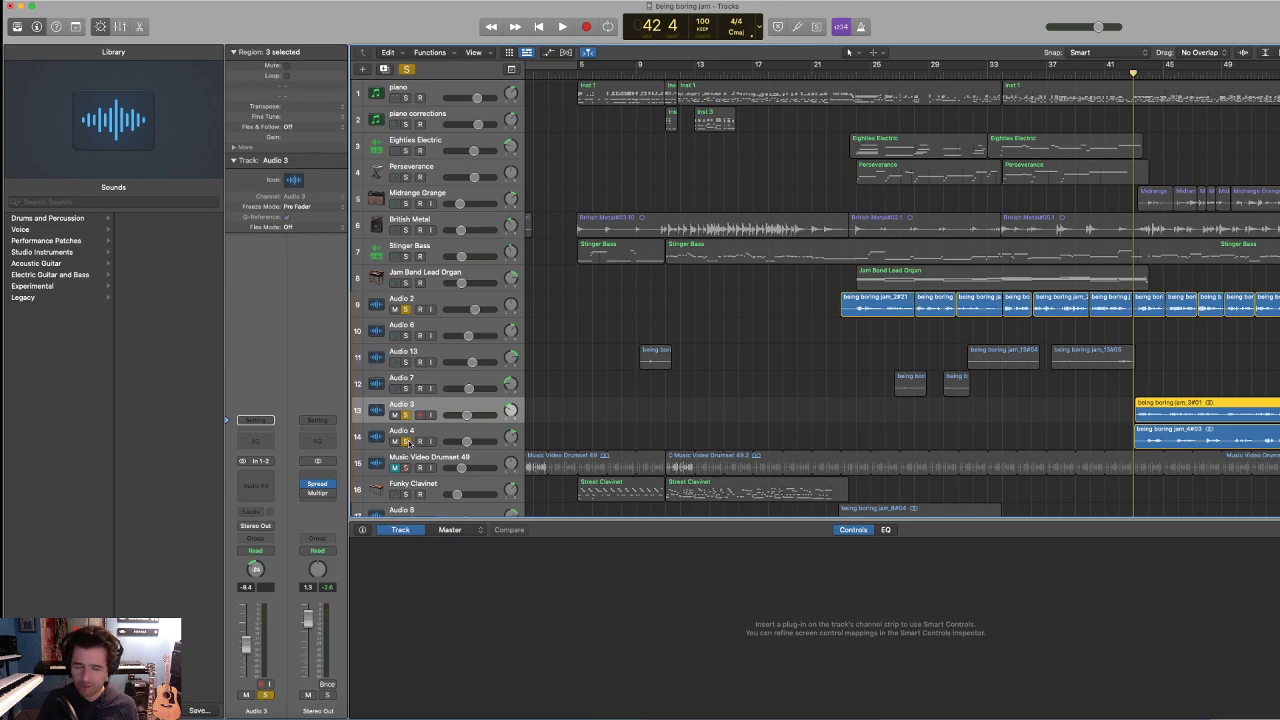
key("space")
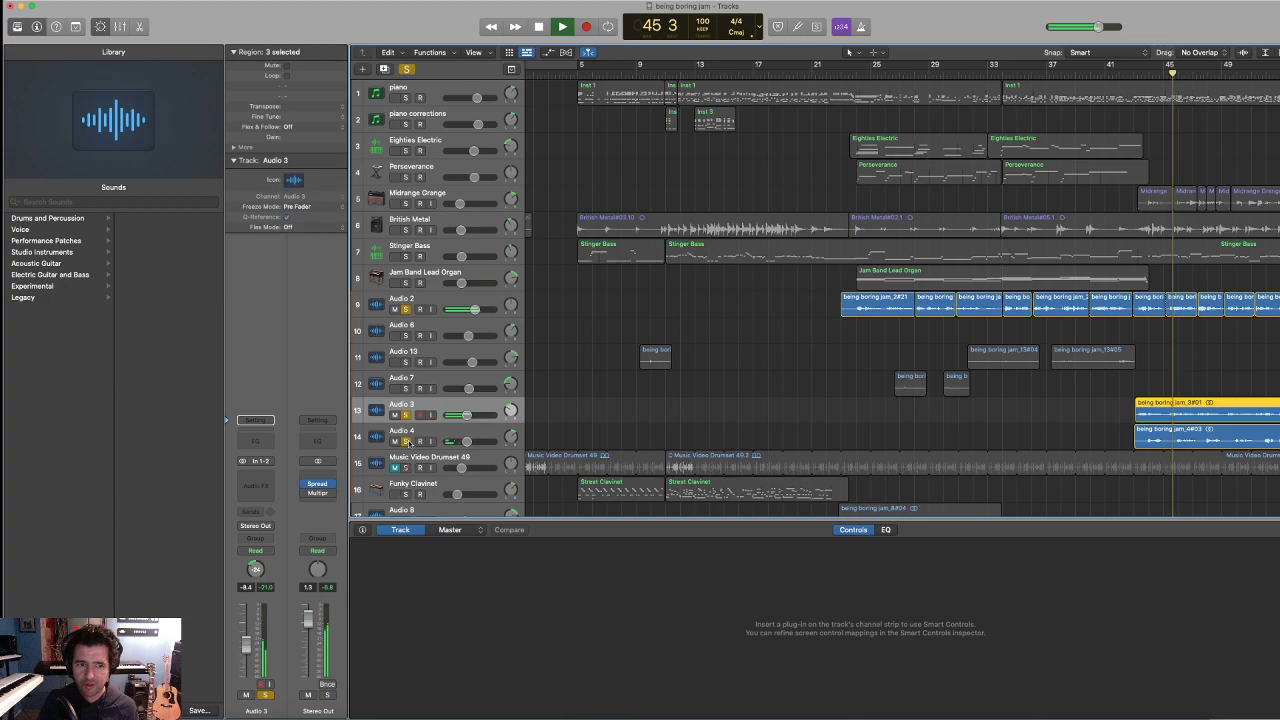
- Unsolo Audio 4, Audio 3 and Audio 2 during playback and unmute Music Video Drumset 49
left_click(405, 441)
left_click(396, 414)
left_click(396, 415)
left_click(405, 415)
left_click(406, 310)
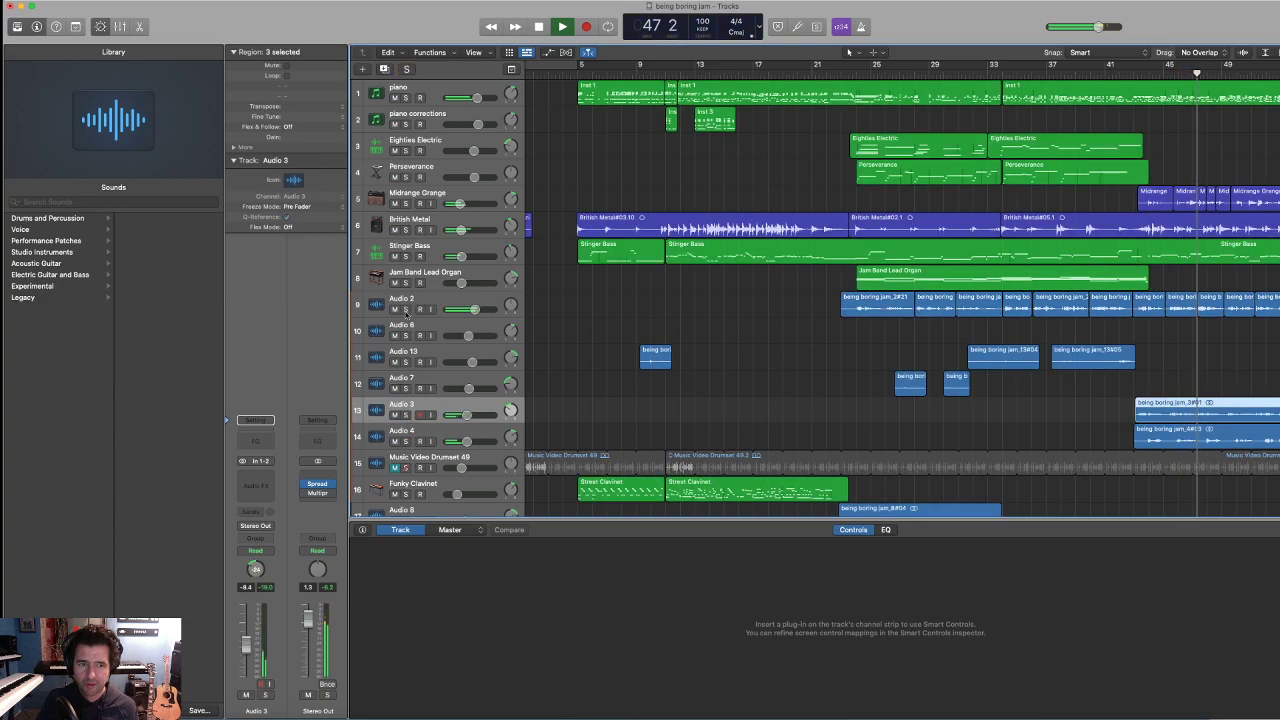
left_click(395, 467)
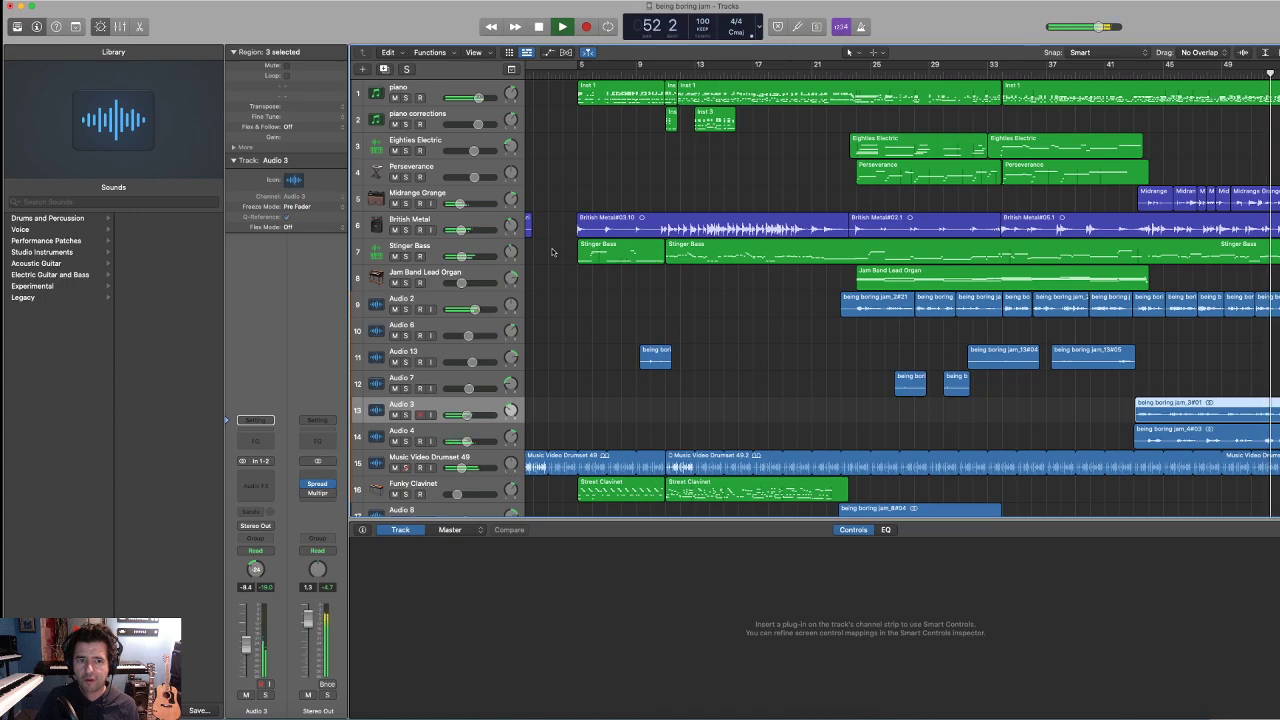
- Set the Stinger Bass track's volume to -12.2 dB during playback and stop the song
mouse_move(468, 260)
left_click_drag(462, 258, 463, 258)
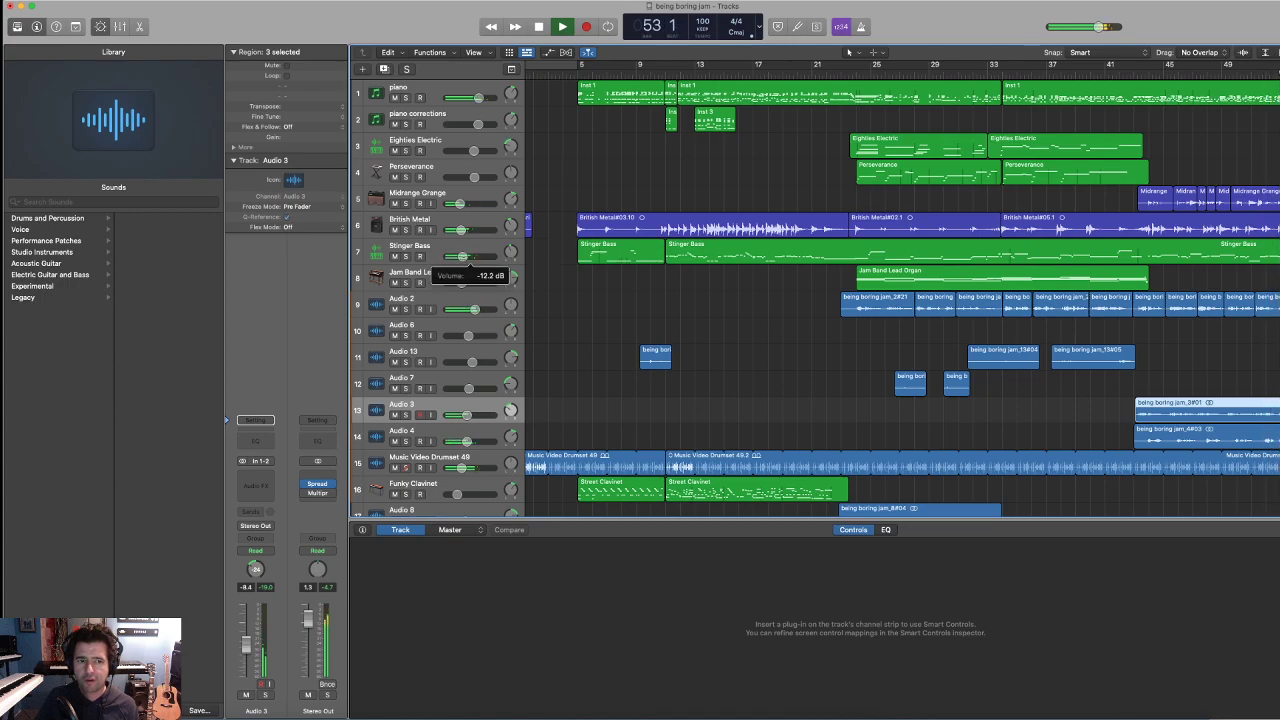
key("space")
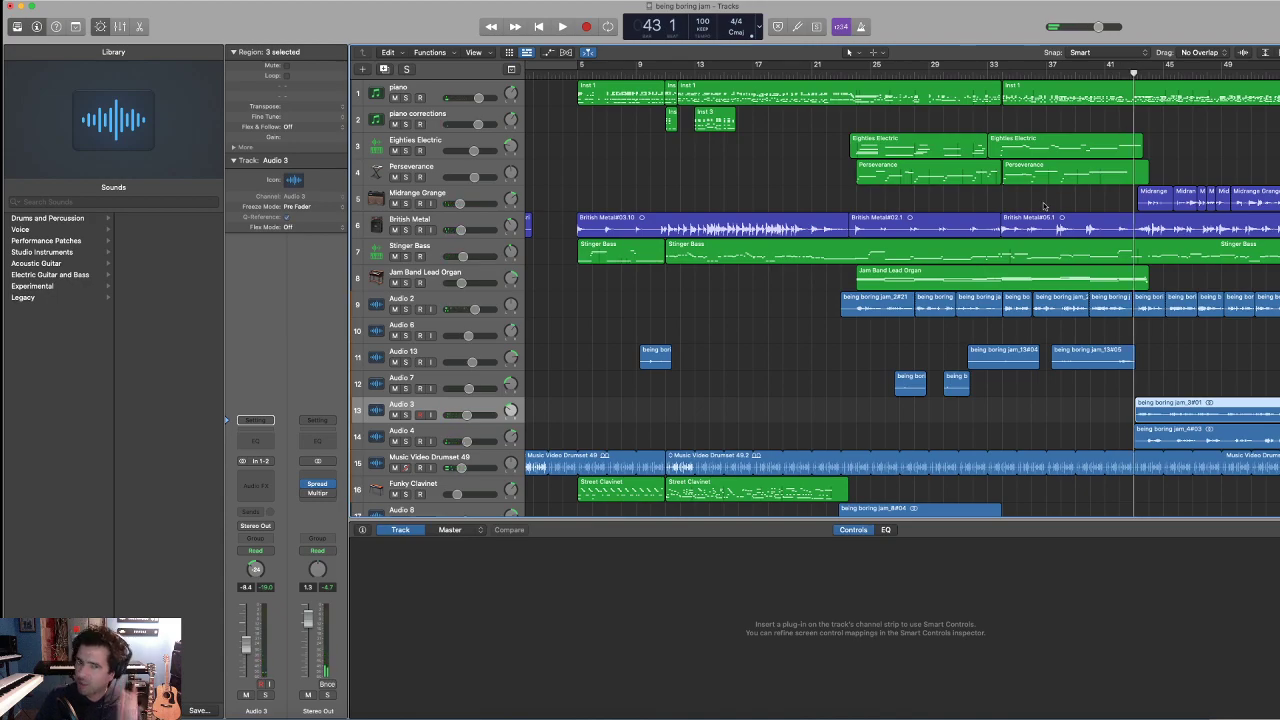
- Solo Midrange Grange, mute Music Video Drumset 49 and play the guitar layer alone from bar 43 to bar 51
left_click(405, 204)
left_click(395, 468)
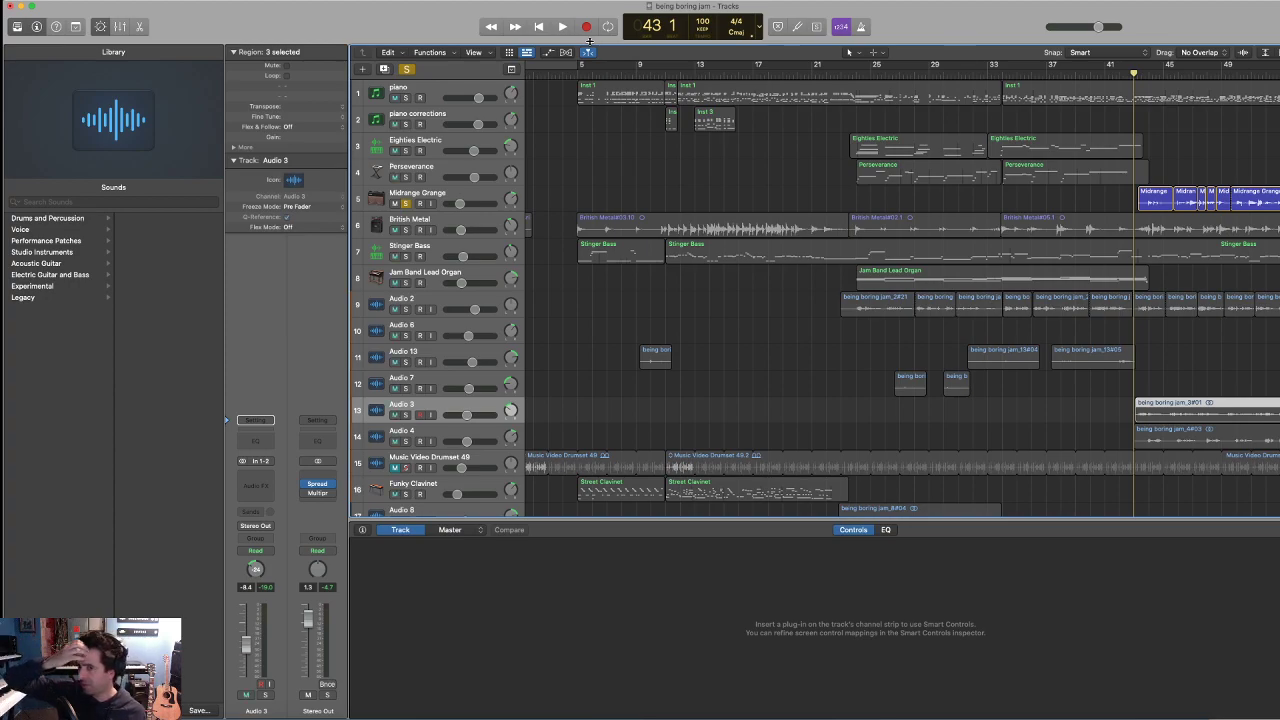
key("space")
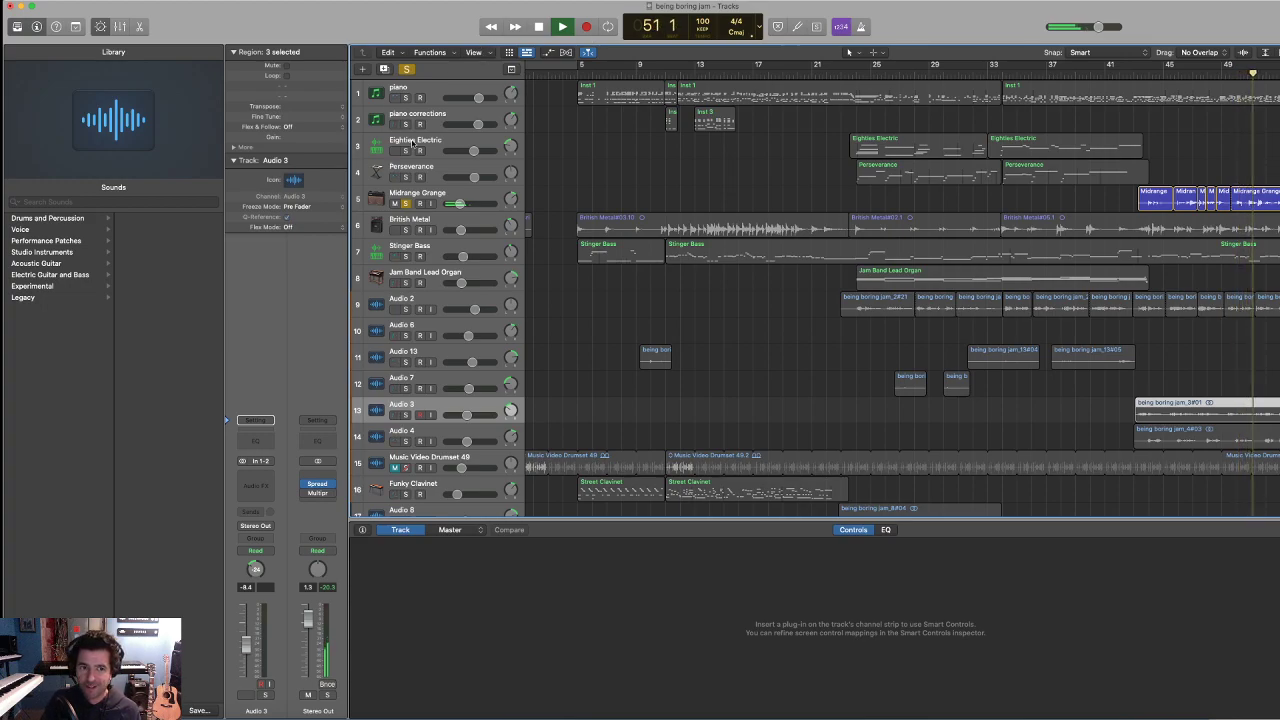
key("space")
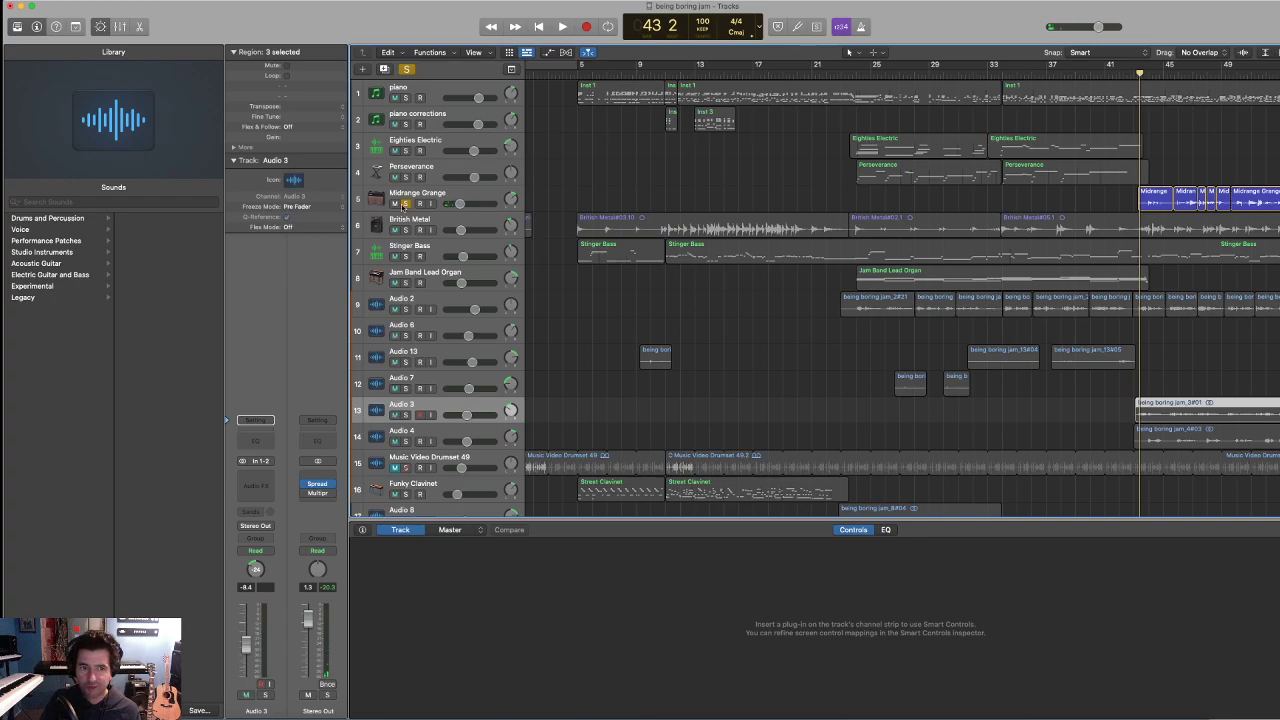
- Unsolo Midrange Grange, unmute Music Video Drumset 49 and play the full mix from bar 43 to bar 60
left_click(405, 203)
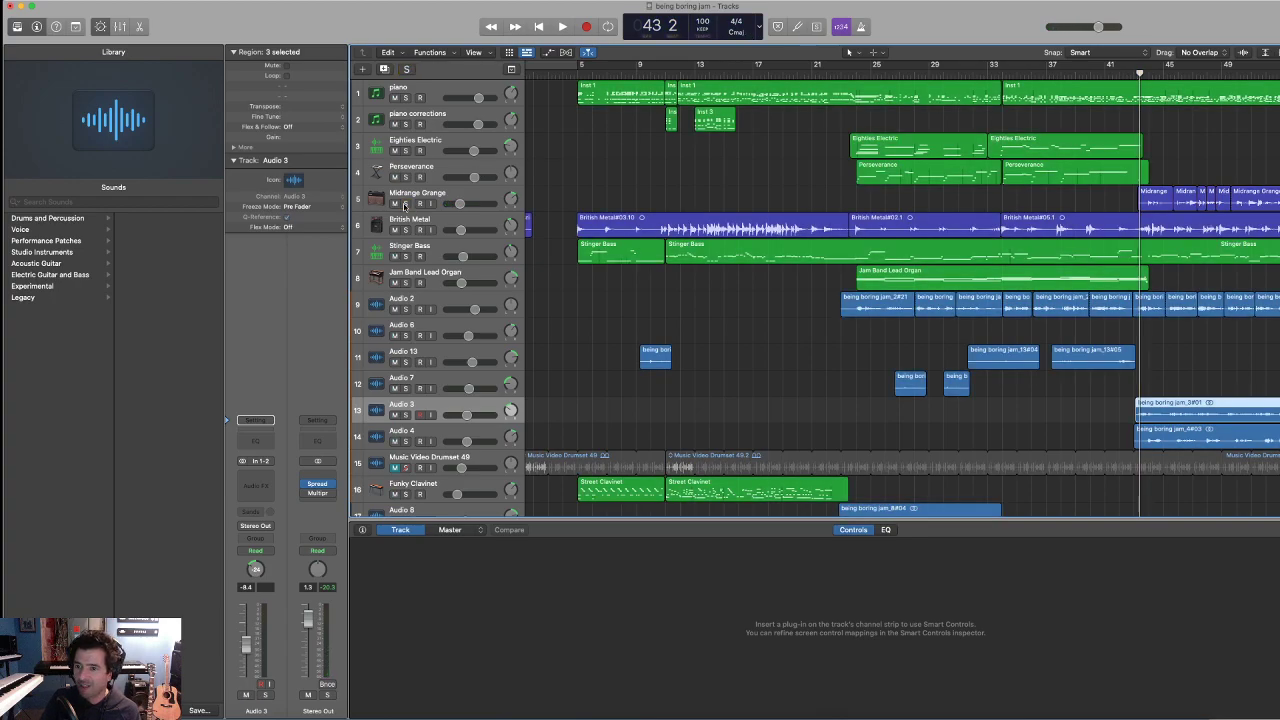
left_click(395, 467)
key("space")
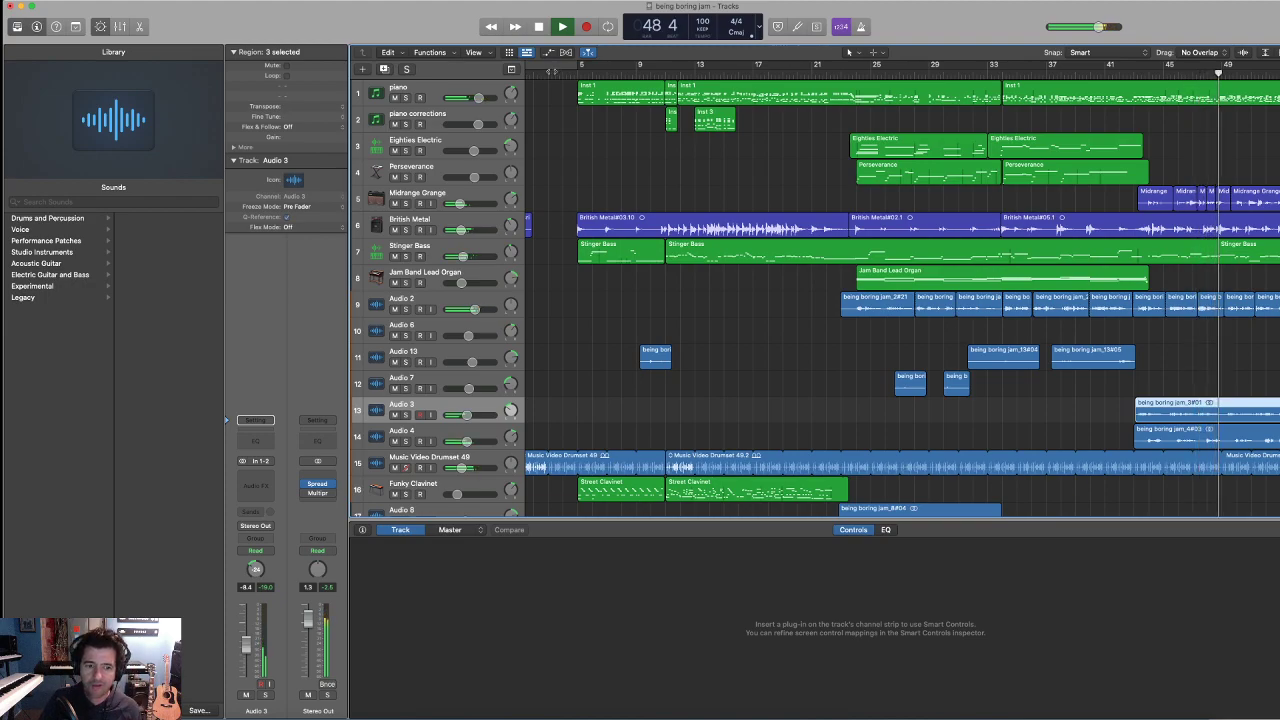
scroll(638, 122, "down", 3)
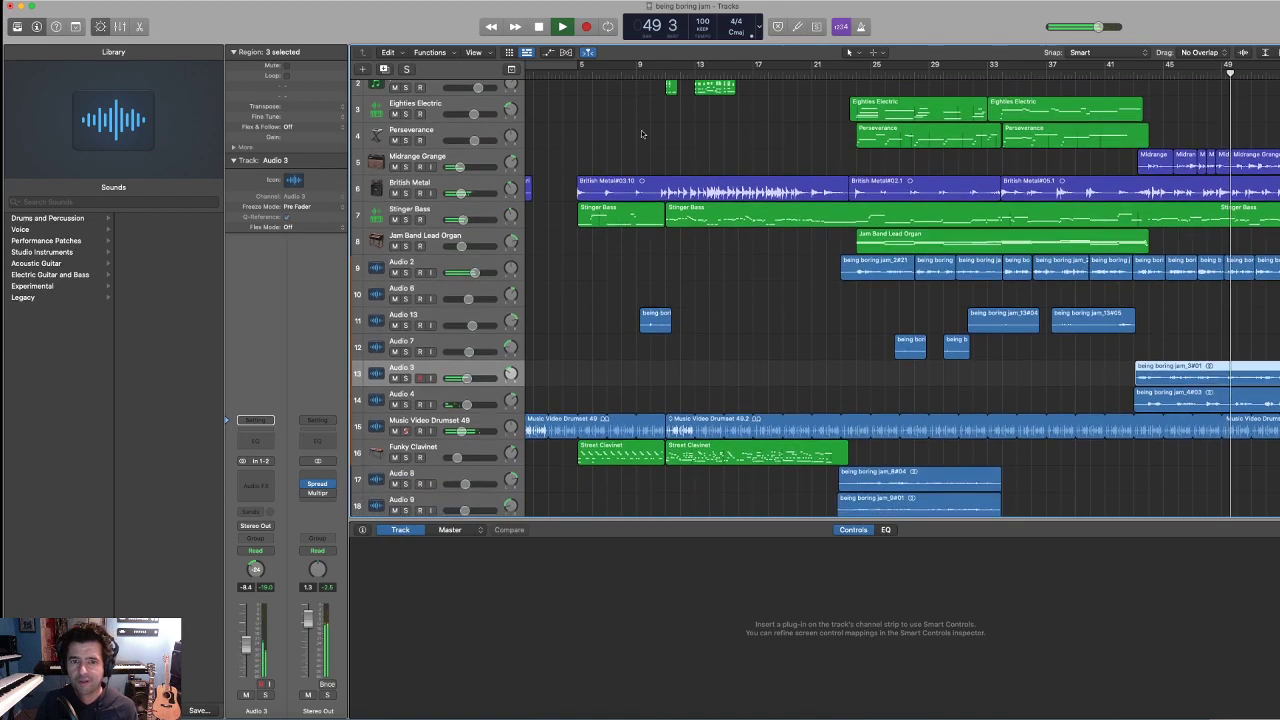
scroll(644, 138, "down", 6)
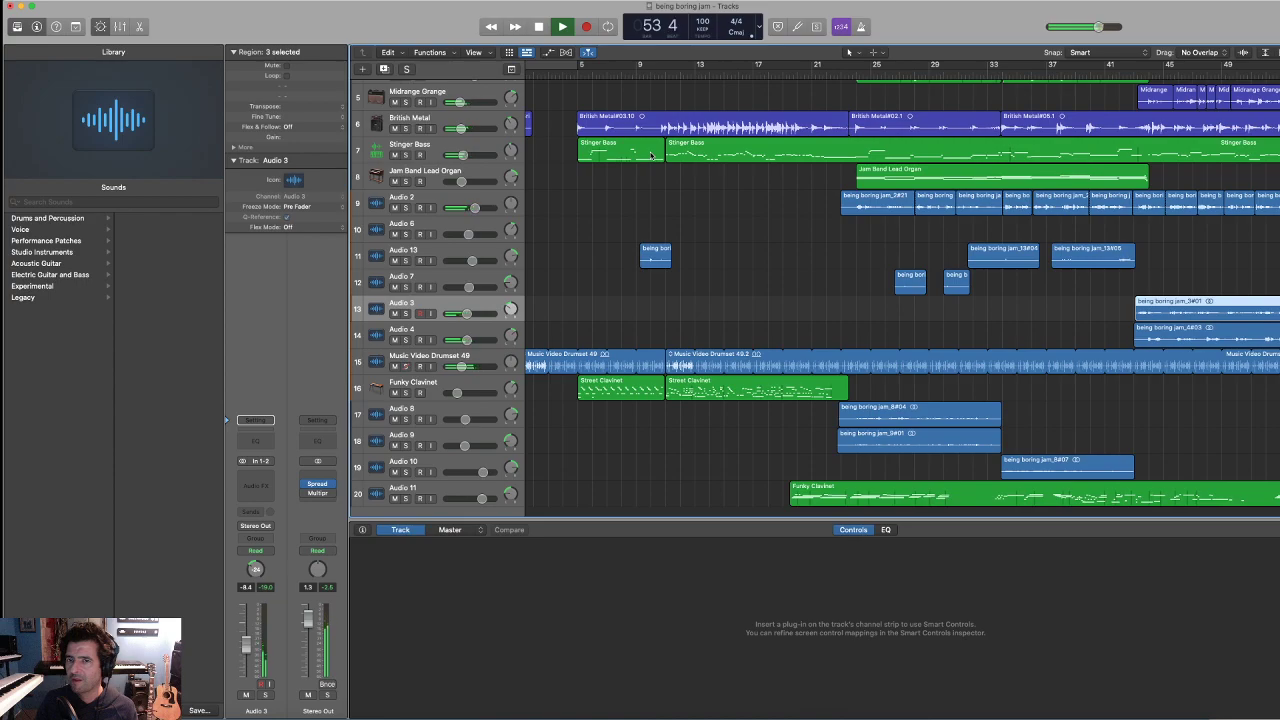
scroll(654, 143, "down", 1)
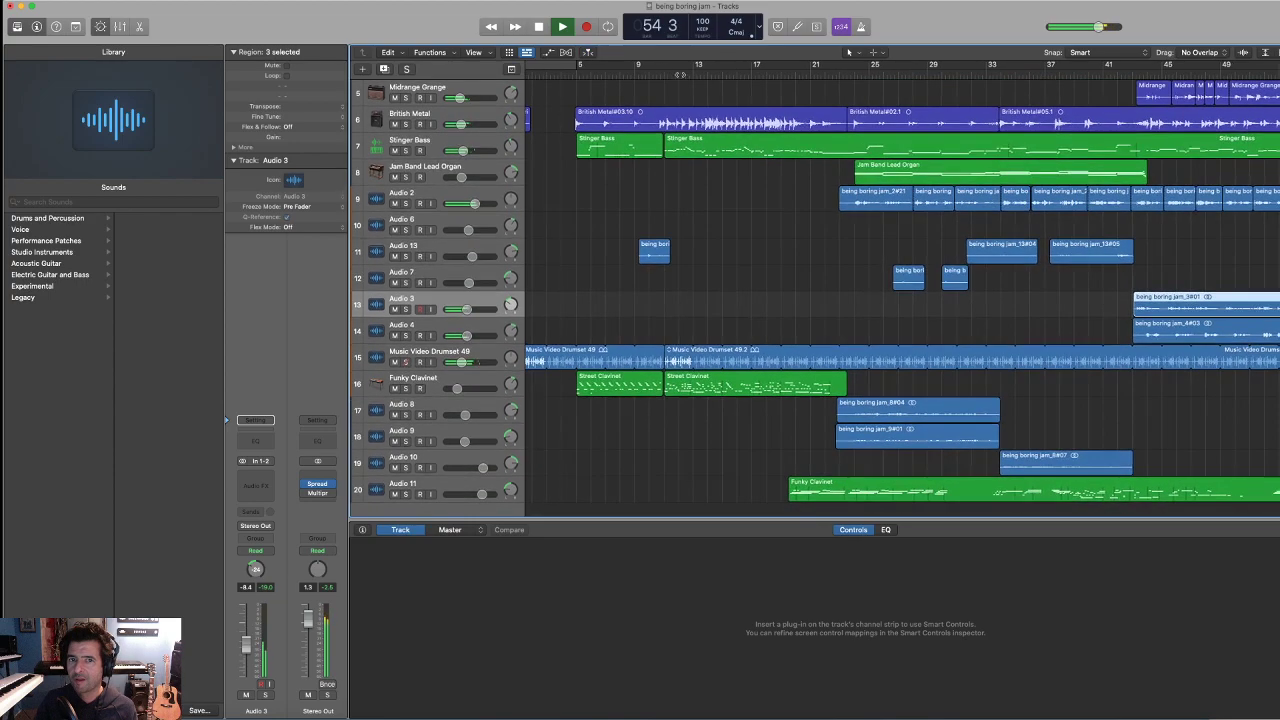
scroll(695, 101, "up", 3)
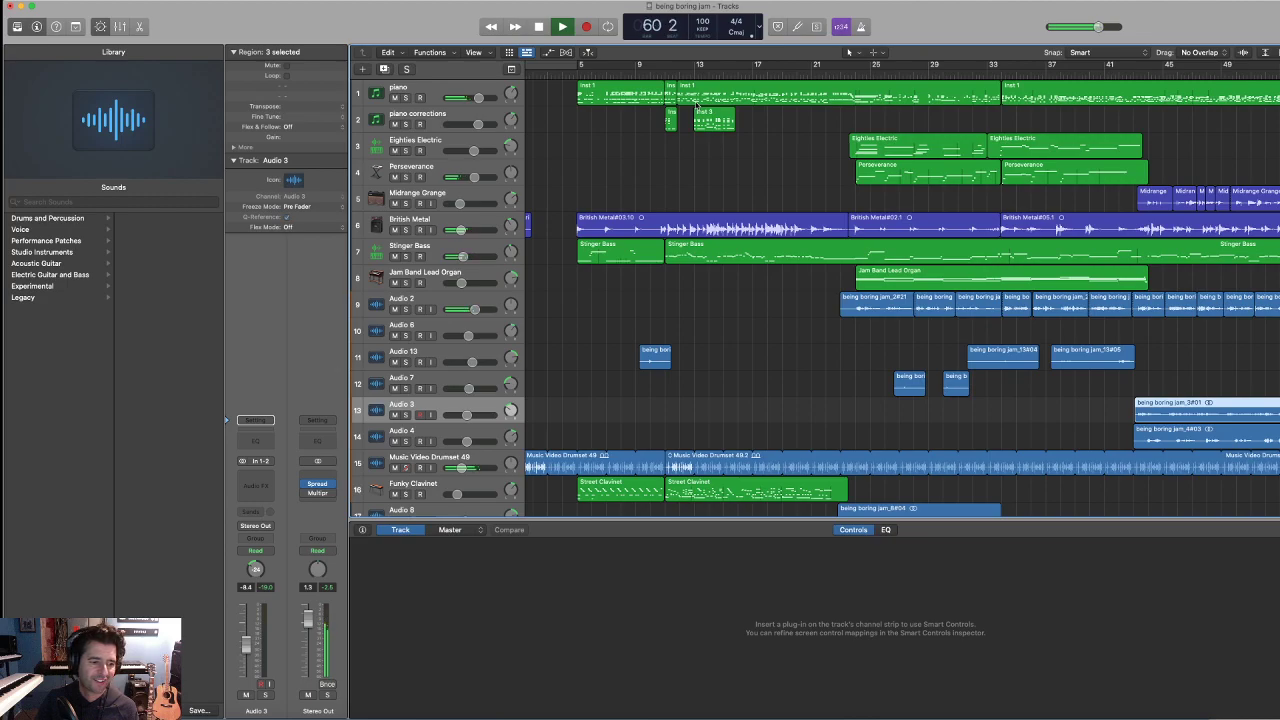
key("space")
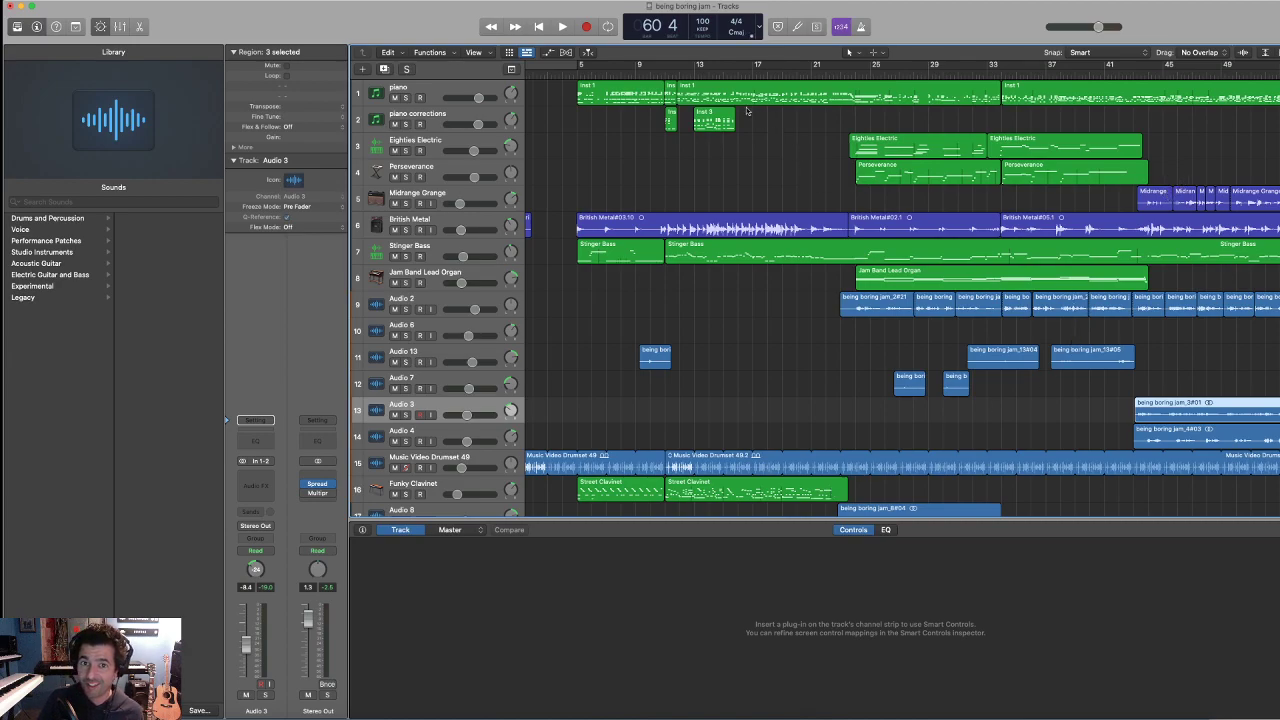
- Move the playhead to bar 5 and zoom the timeline out to show the arrangement past bar 105
left_click(575, 74)
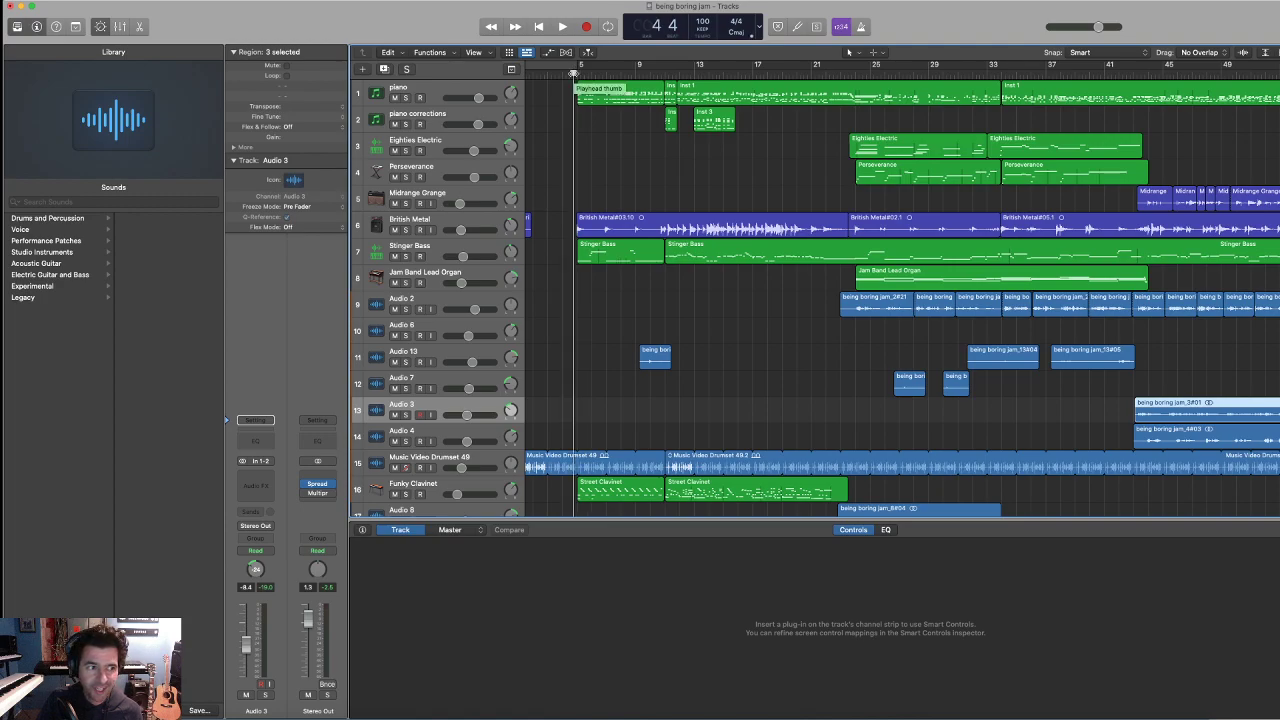
left_click_drag(573, 74, 579, 72)
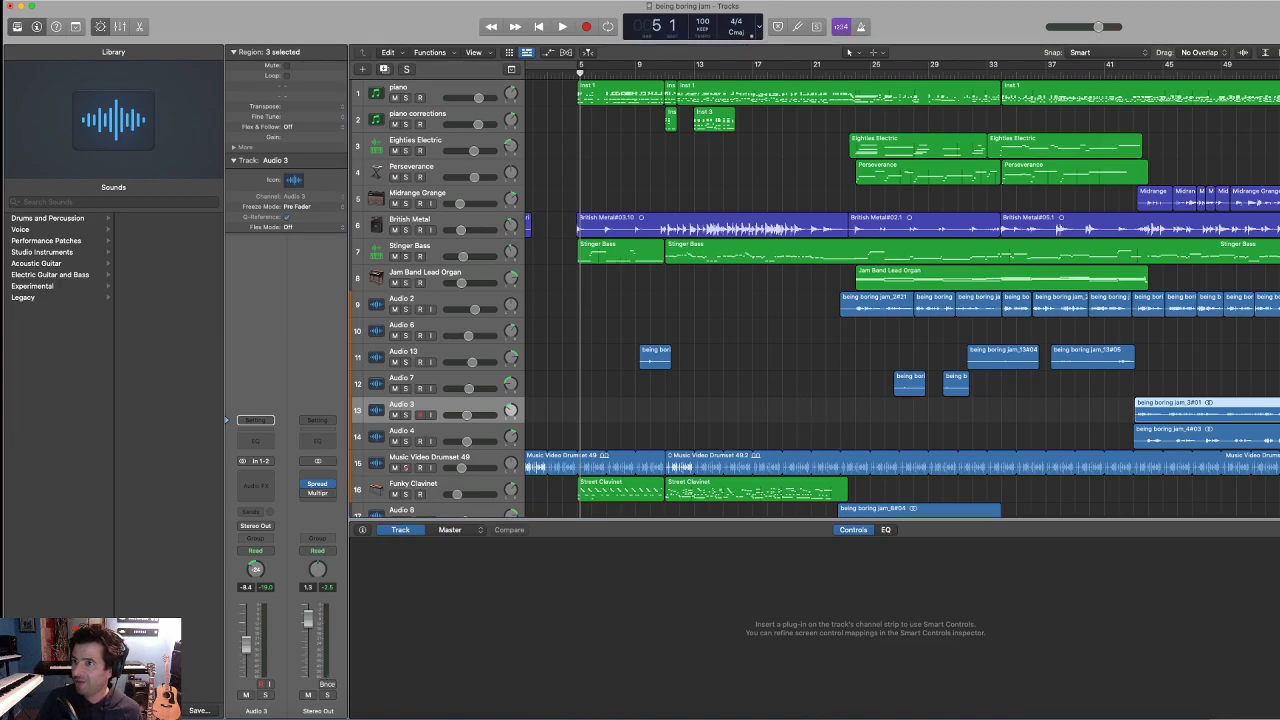
key("super+Right")
key("super+Right")
key("super+Right")
key("super+Left")
key("super+Left")
key("super+Left")
key("super+Left")
key("super+Left")
key("super+Left")
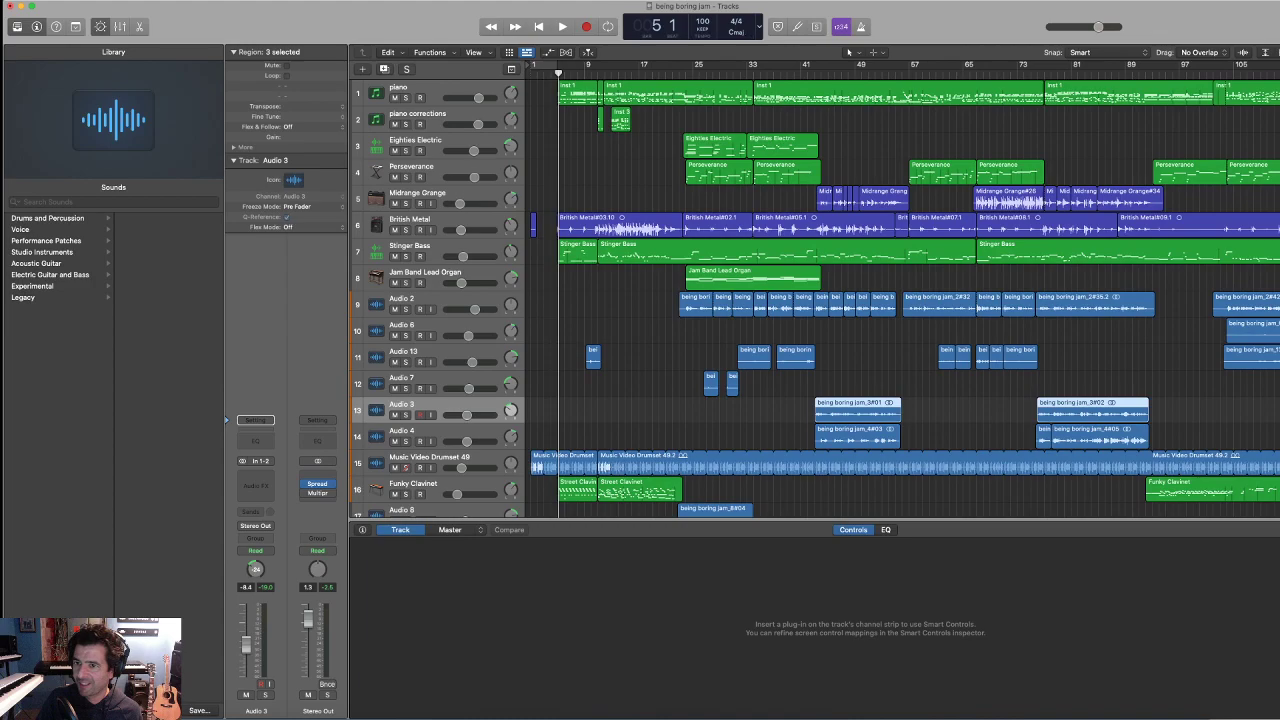
- Play the full mix from about bar 55 to bar 63 and select the Perseverance track
left_click(900, 75)
key("space")
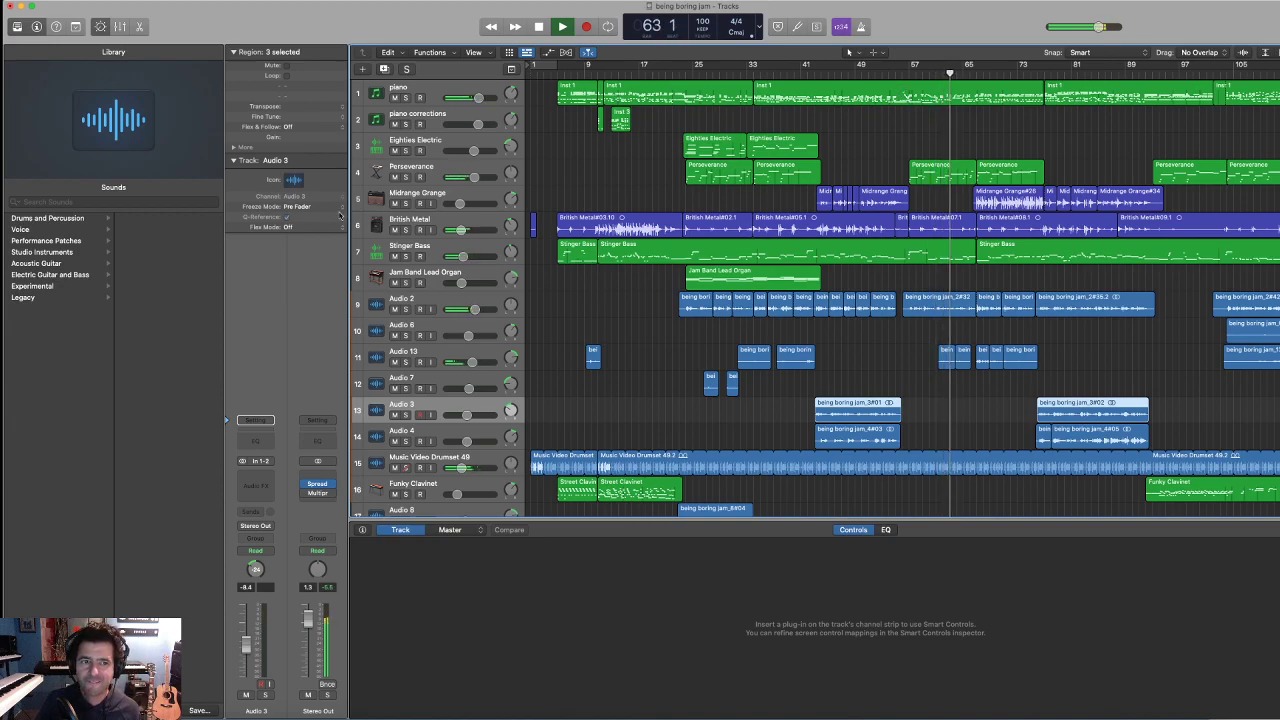
key("space")
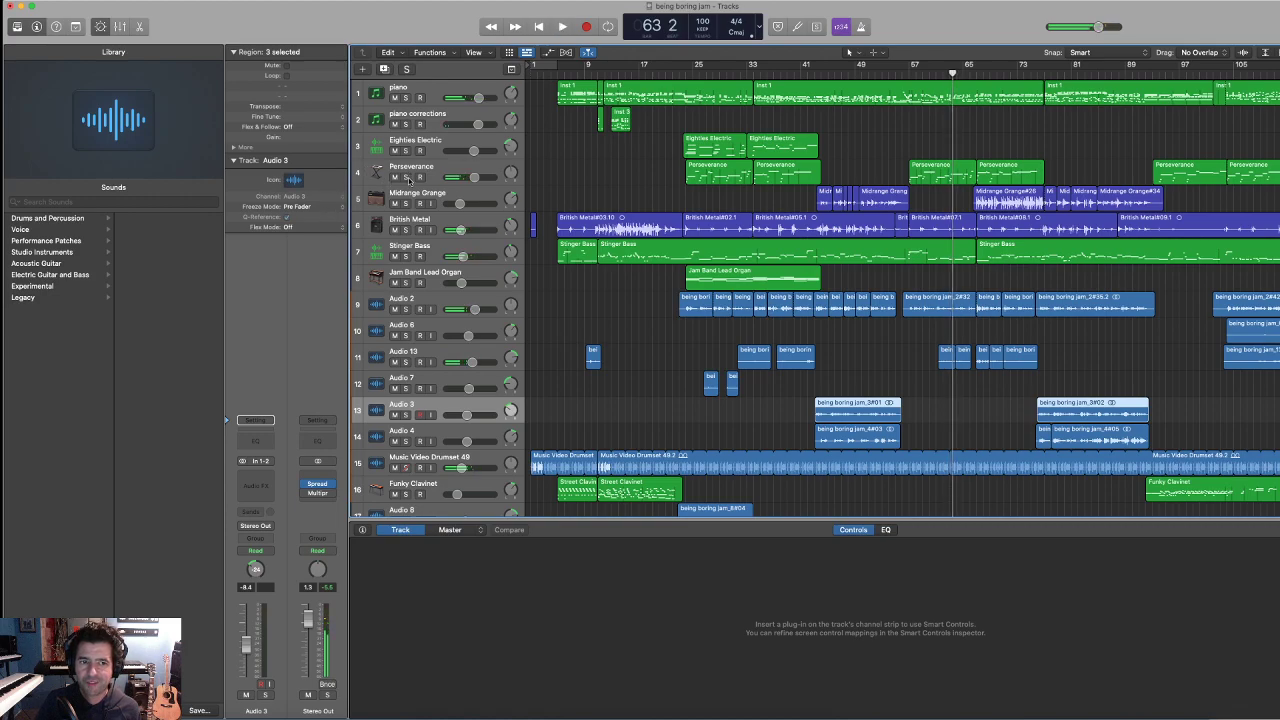
left_click(410, 169)
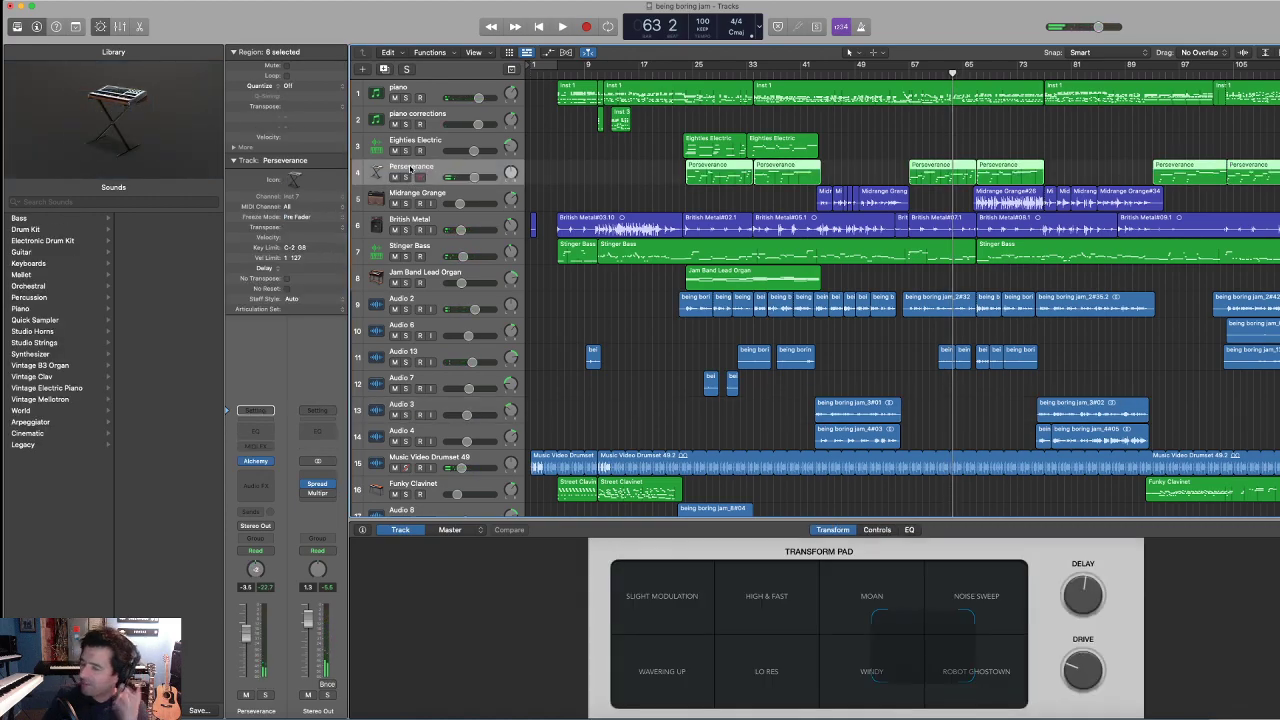